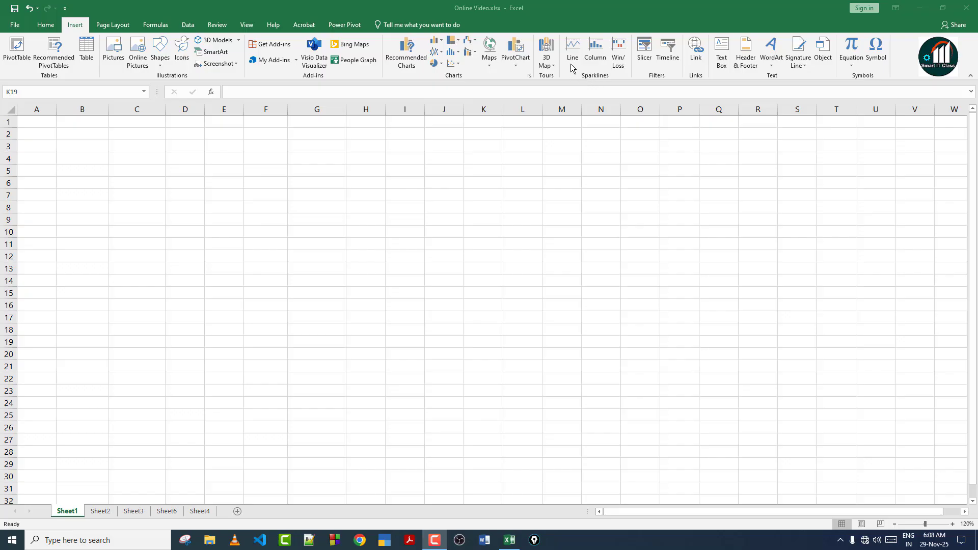
click(103, 512)
click(103, 513)
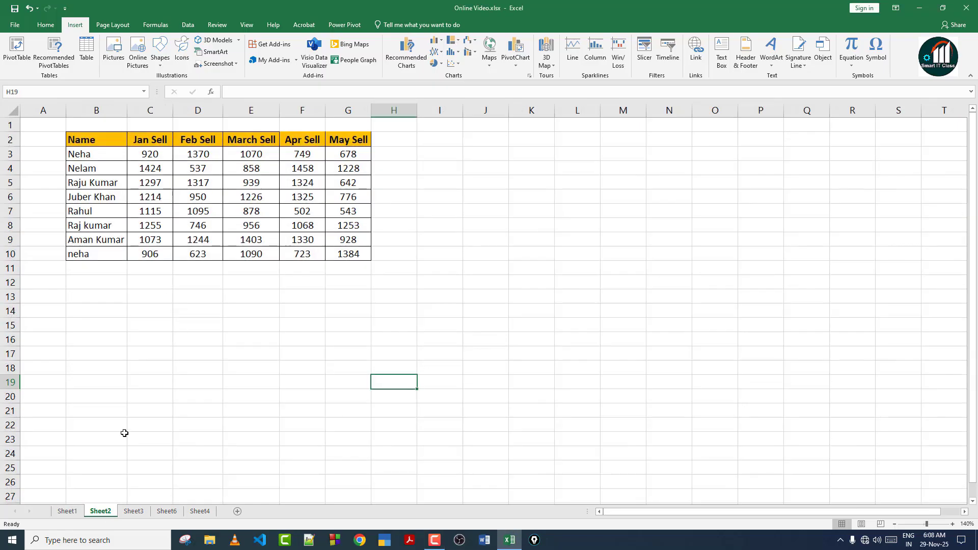
click(124, 384)
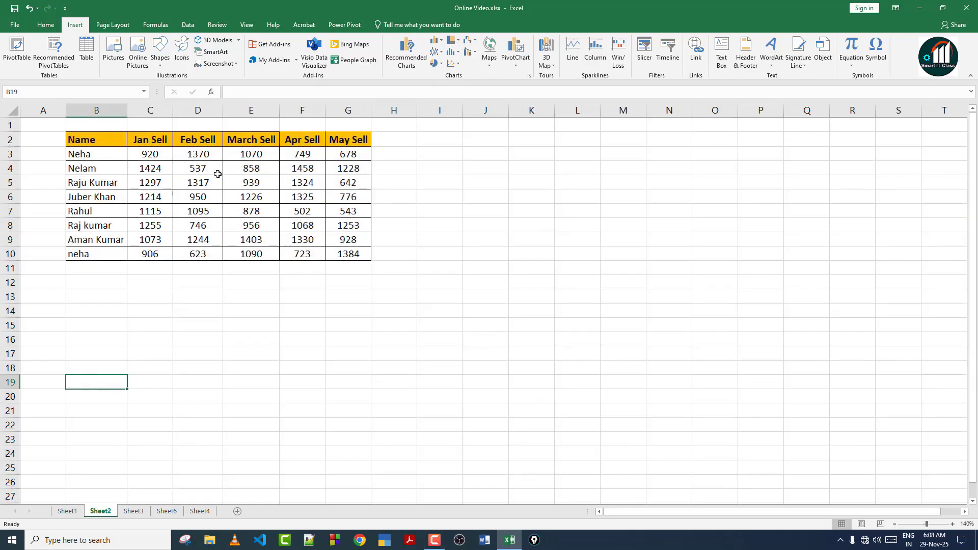
drag(84, 140, 89, 253)
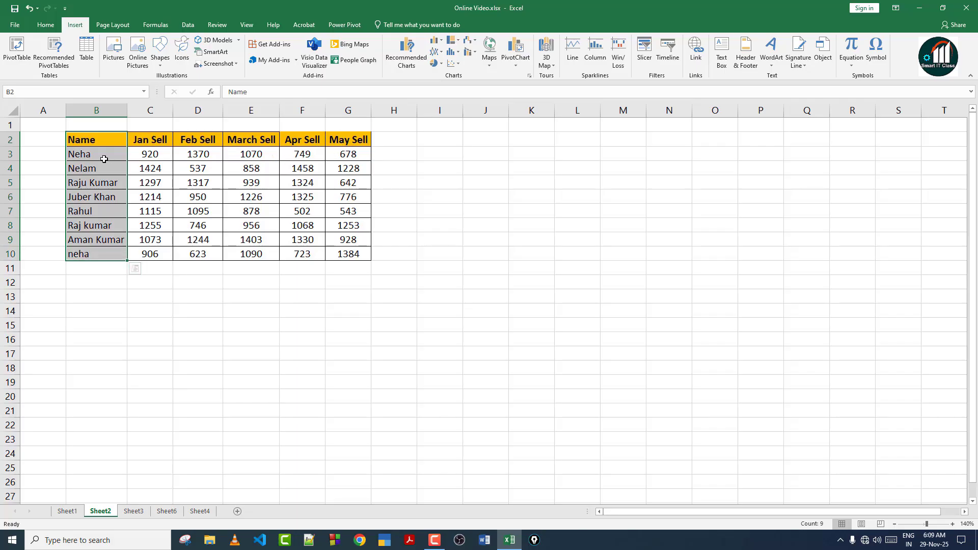
click(104, 159)
click(168, 156)
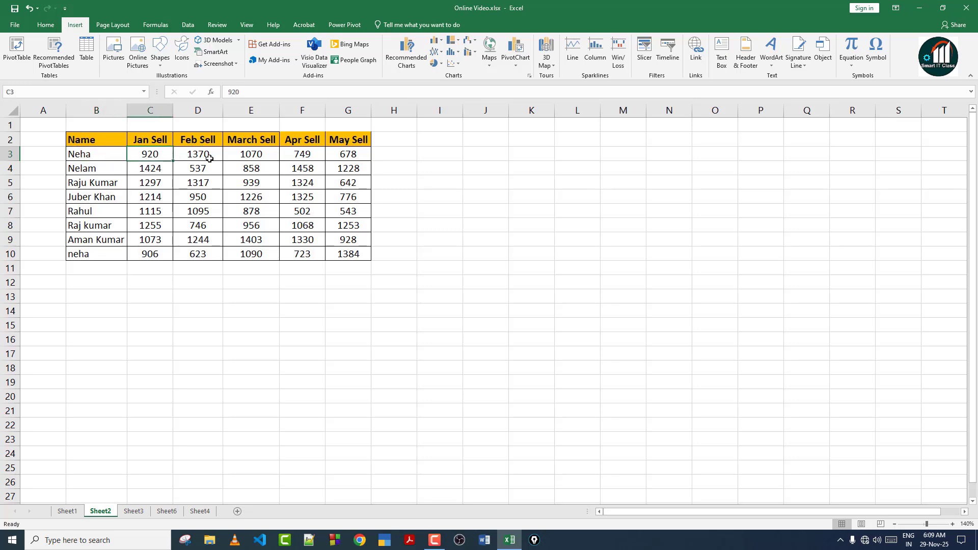
drag(96, 142, 346, 247)
click(394, 154)
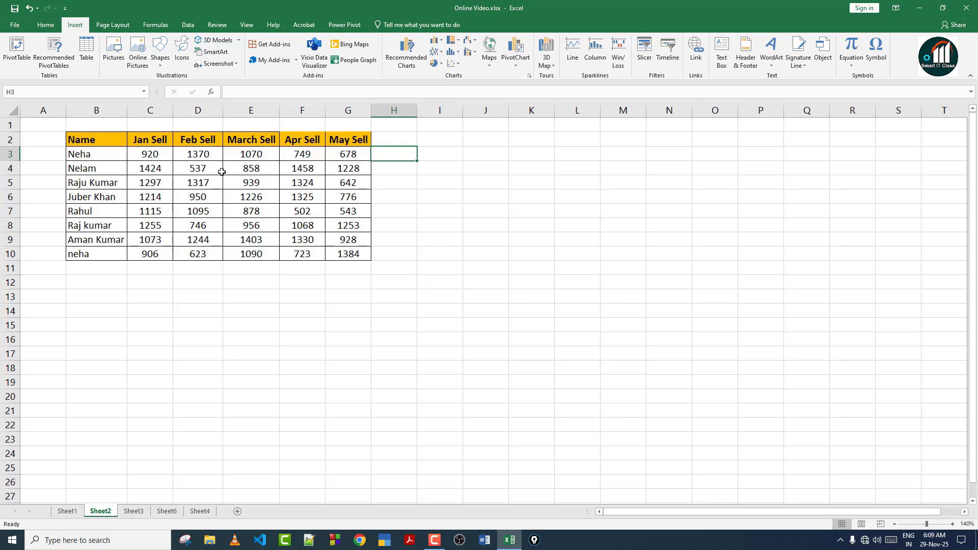
click(99, 154)
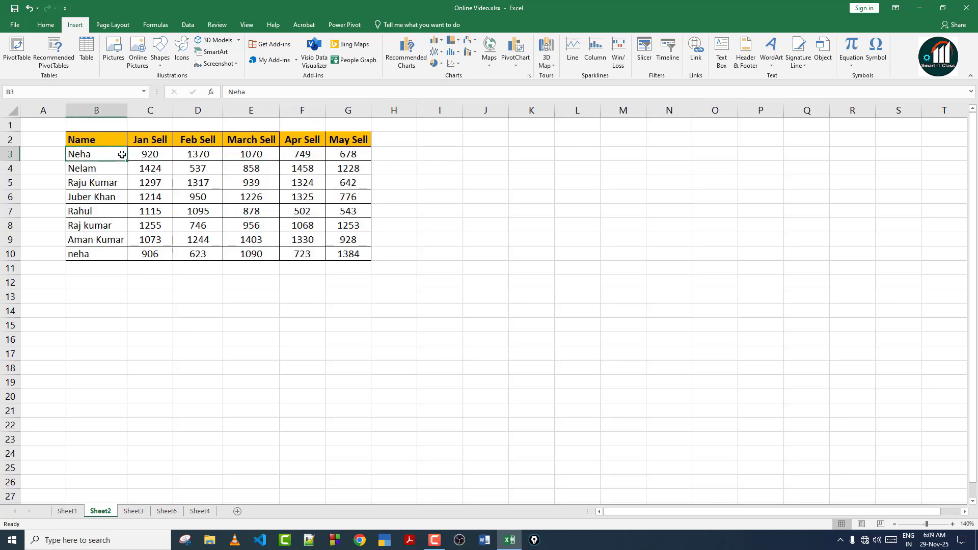
drag(160, 154, 362, 148)
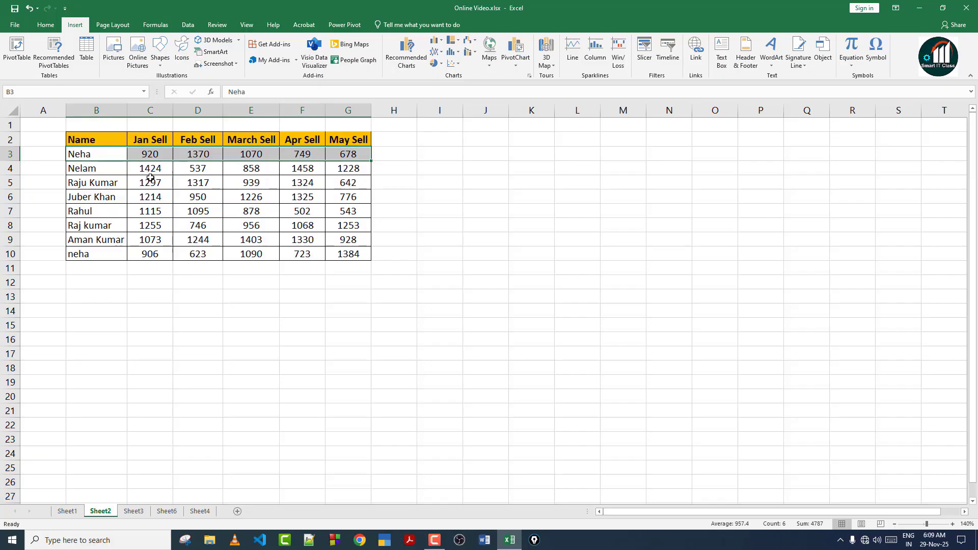
drag(99, 172, 360, 170)
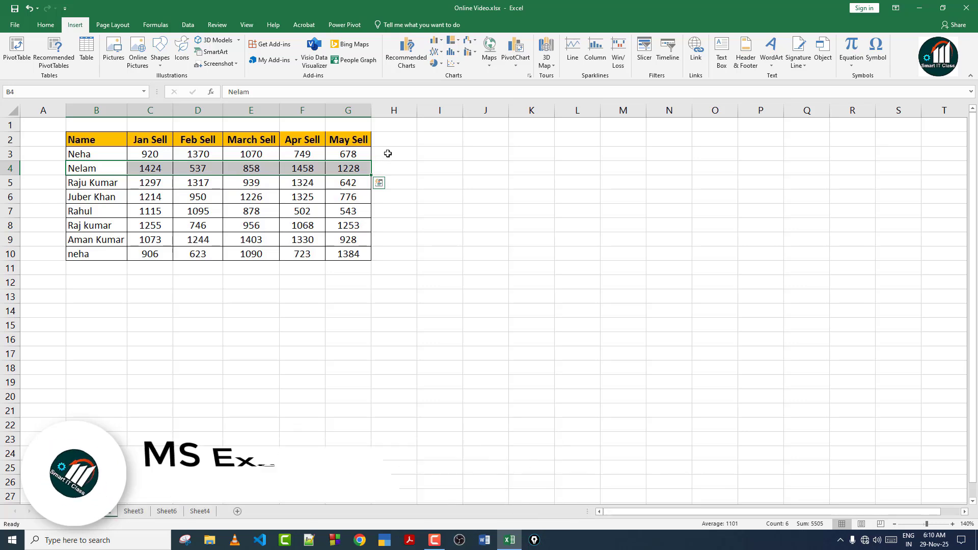
click(388, 154)
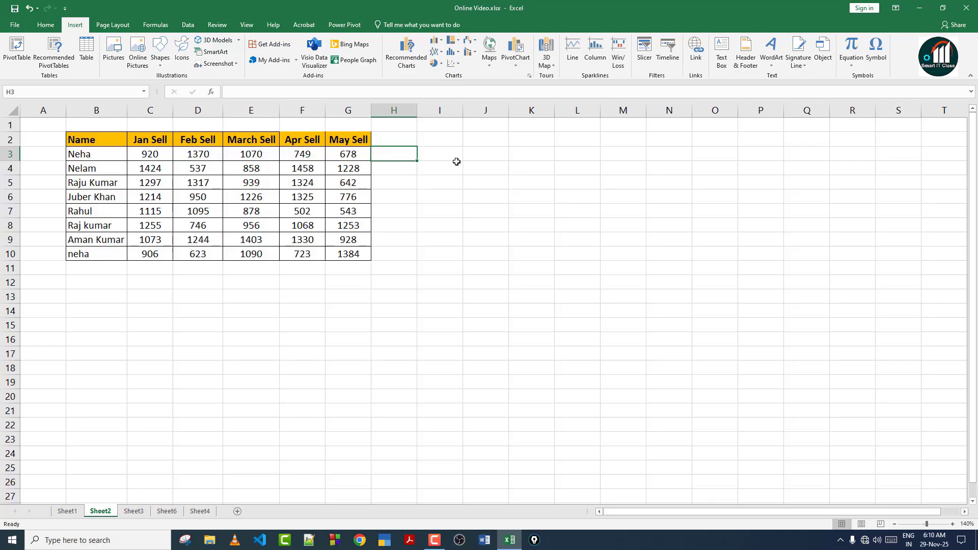
click(574, 57)
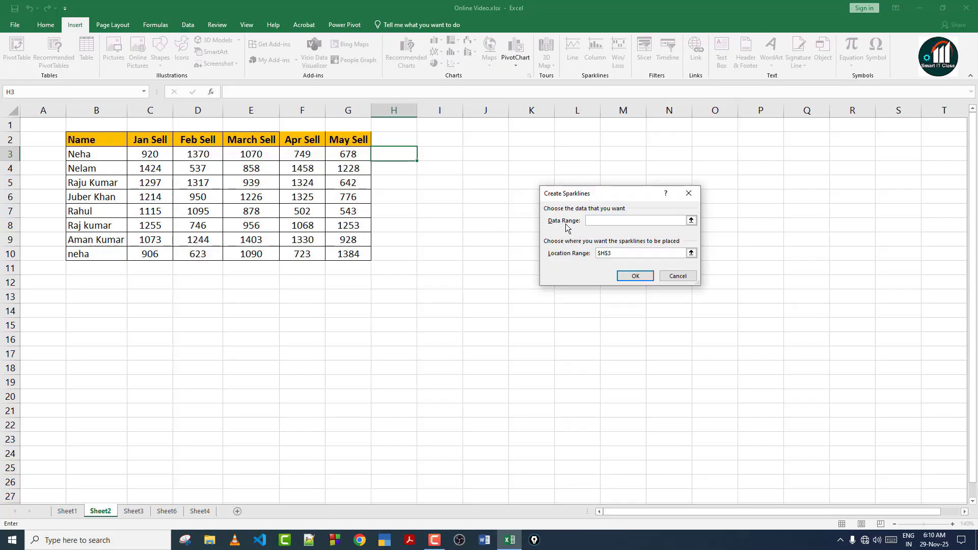
drag(117, 157, 348, 153)
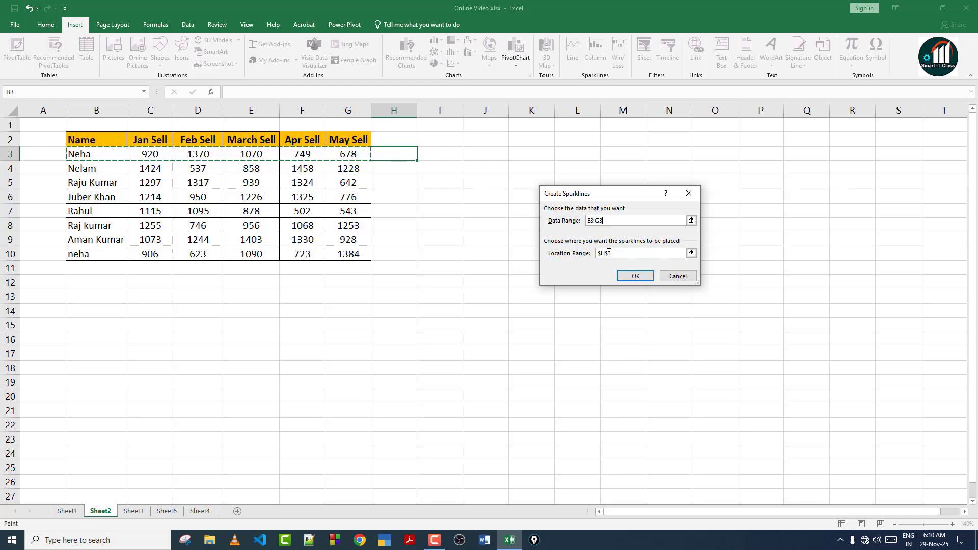
click(635, 276)
click(389, 183)
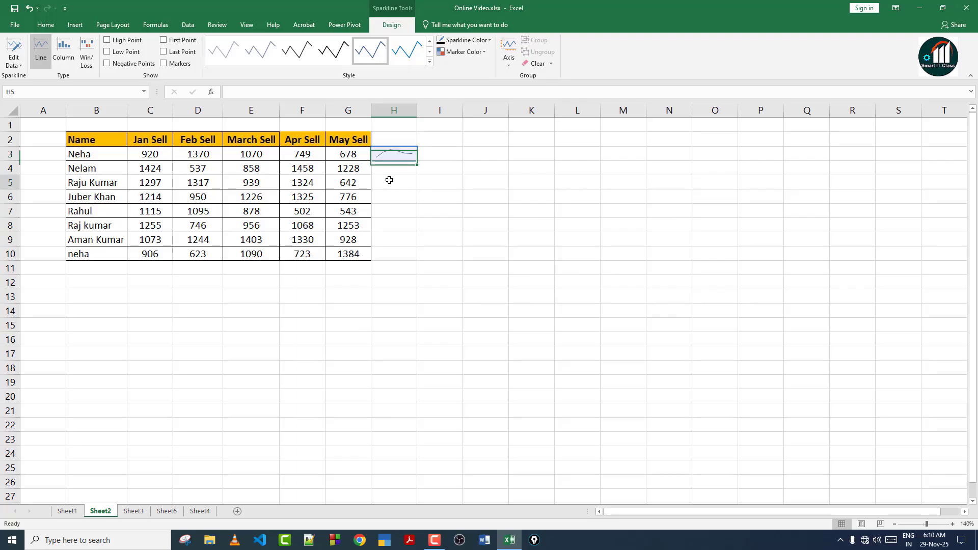
click(396, 159)
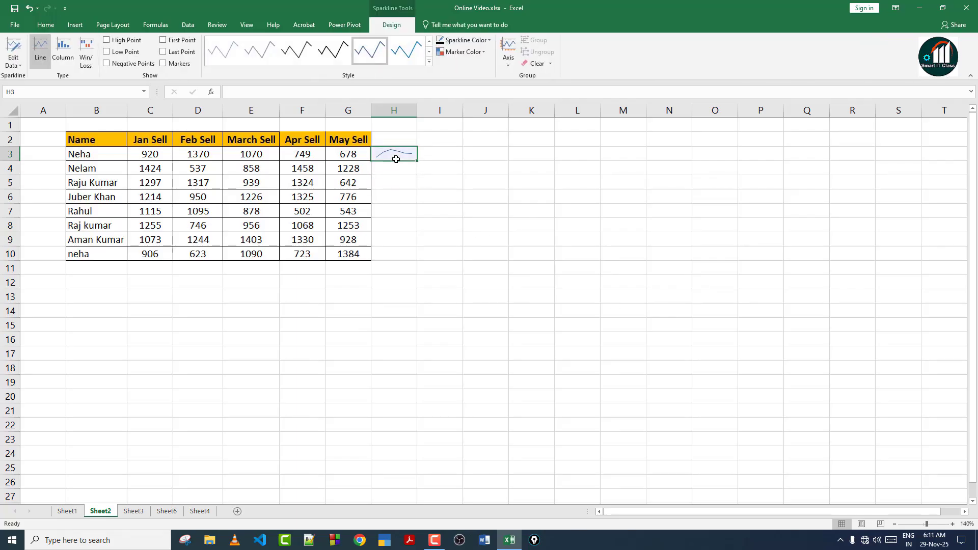
click(395, 168)
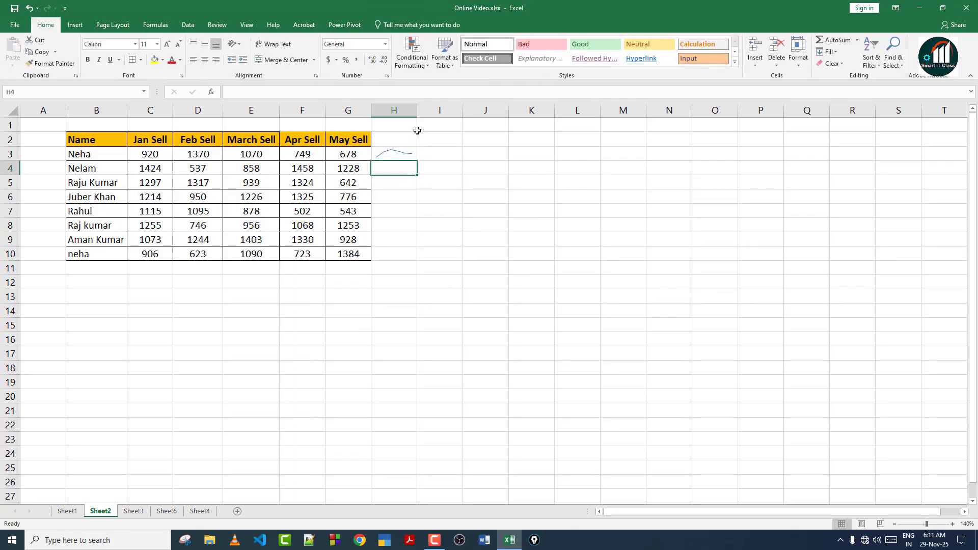
drag(417, 110, 467, 110)
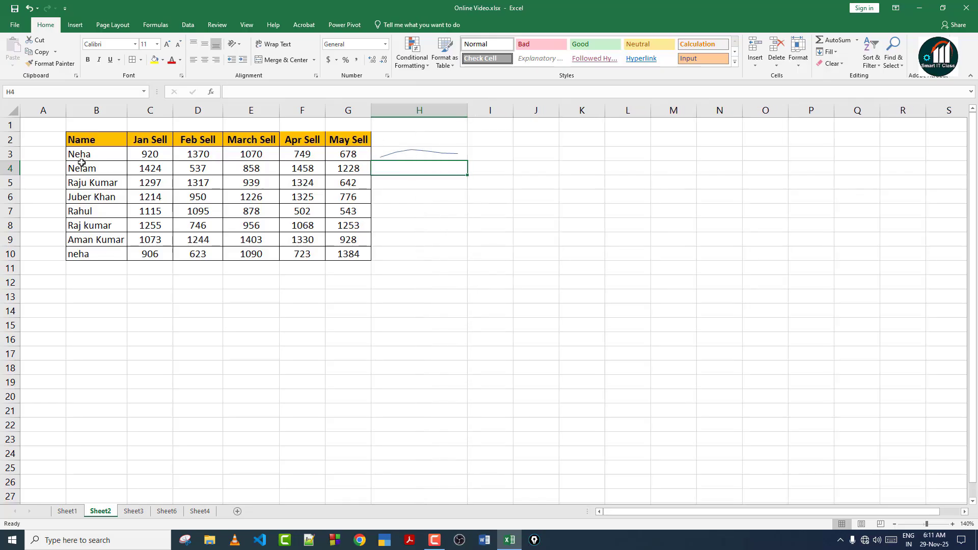
drag(55, 145, 336, 257)
drag(5, 146, 25, 228)
click(8, 205)
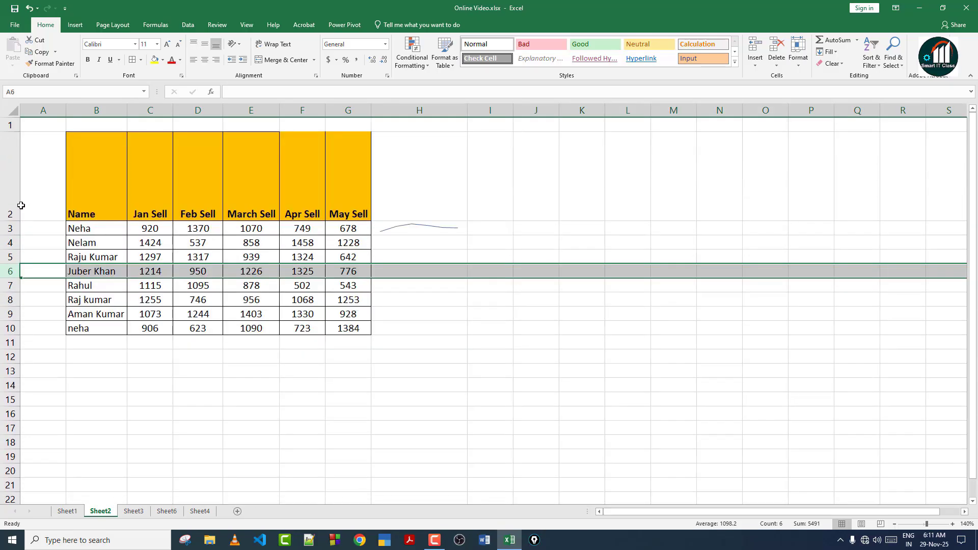
key(ctrl+z)
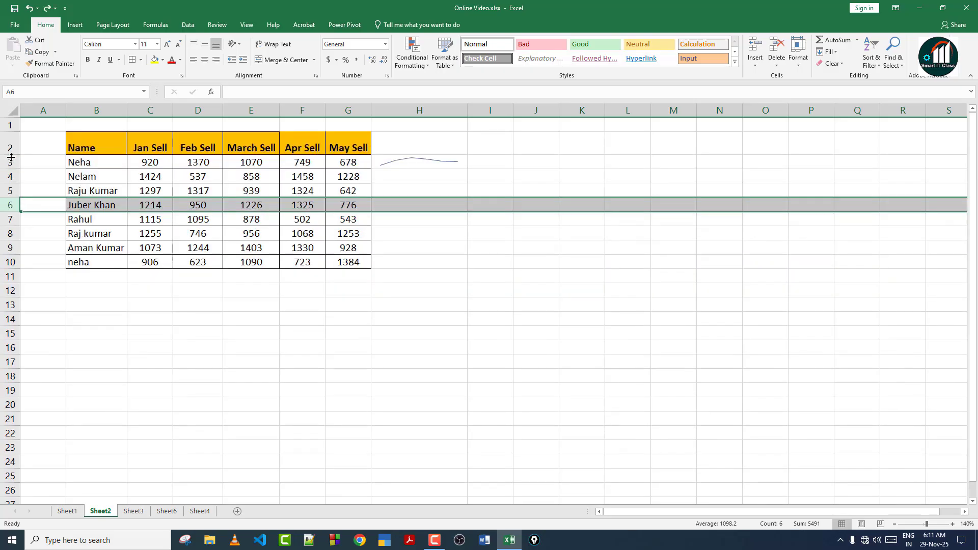
drag(9, 161, 28, 260)
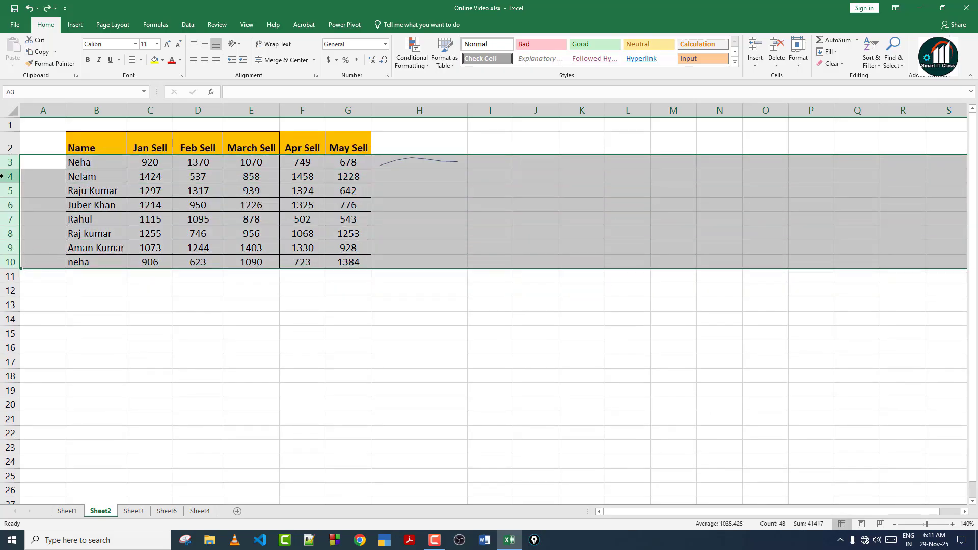
drag(10, 184, 10, 192)
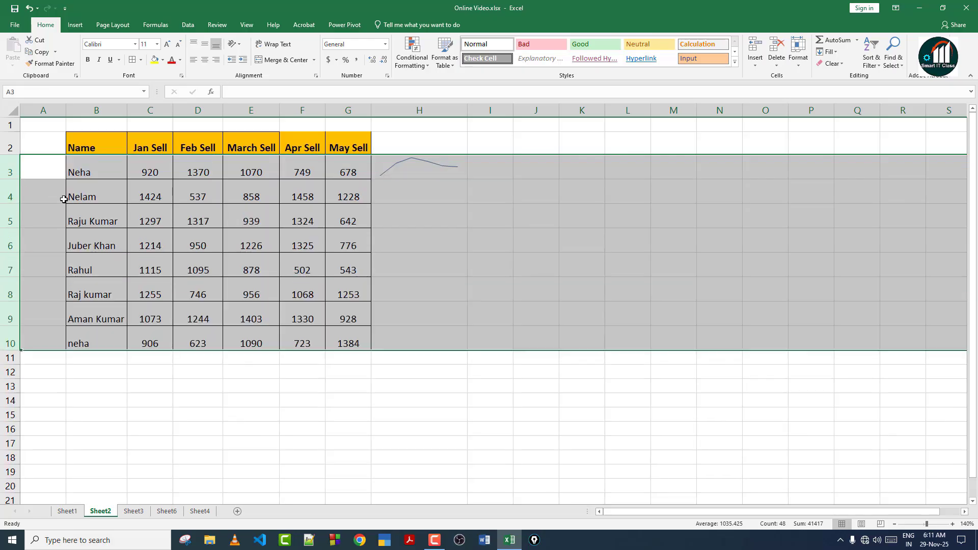
click(183, 244)
click(427, 169)
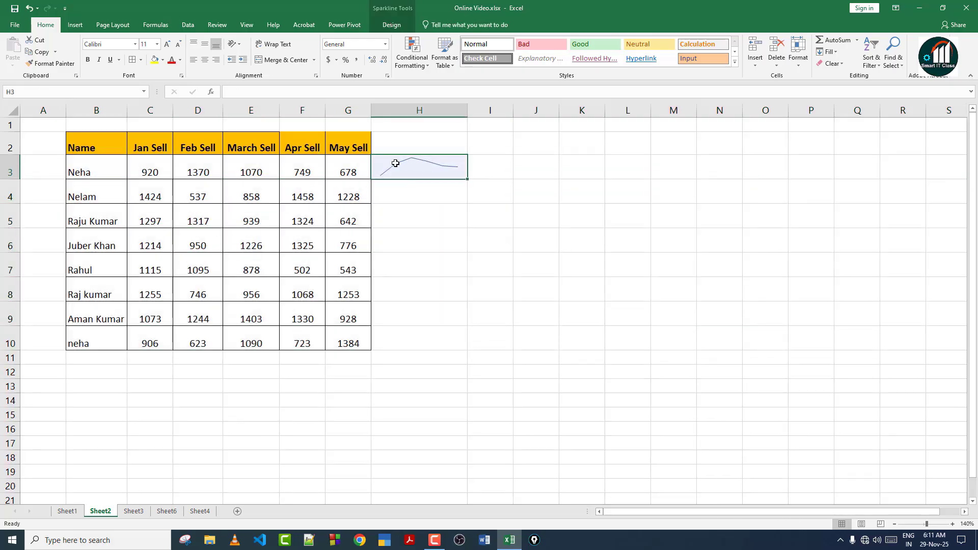
click(414, 191)
drag(89, 161, 356, 342)
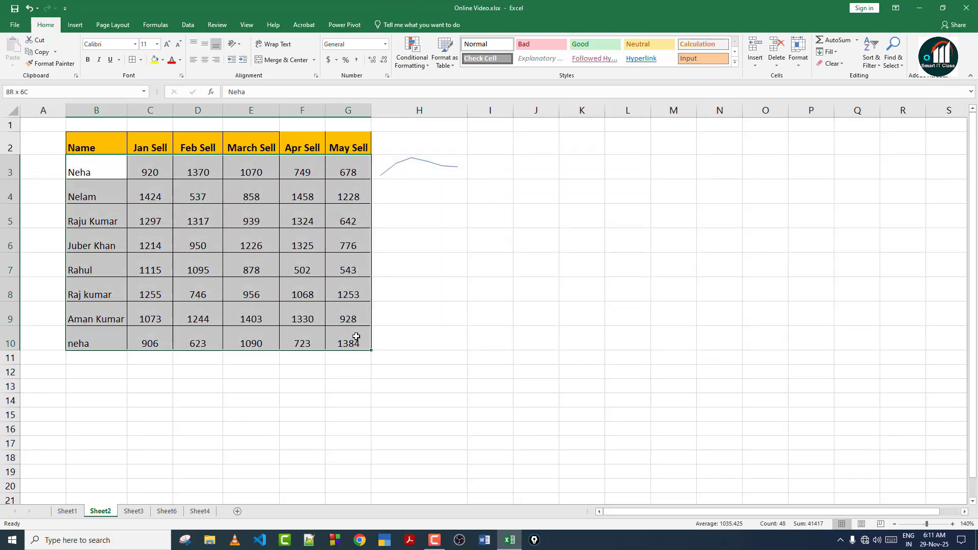
click(204, 44)
click(402, 170)
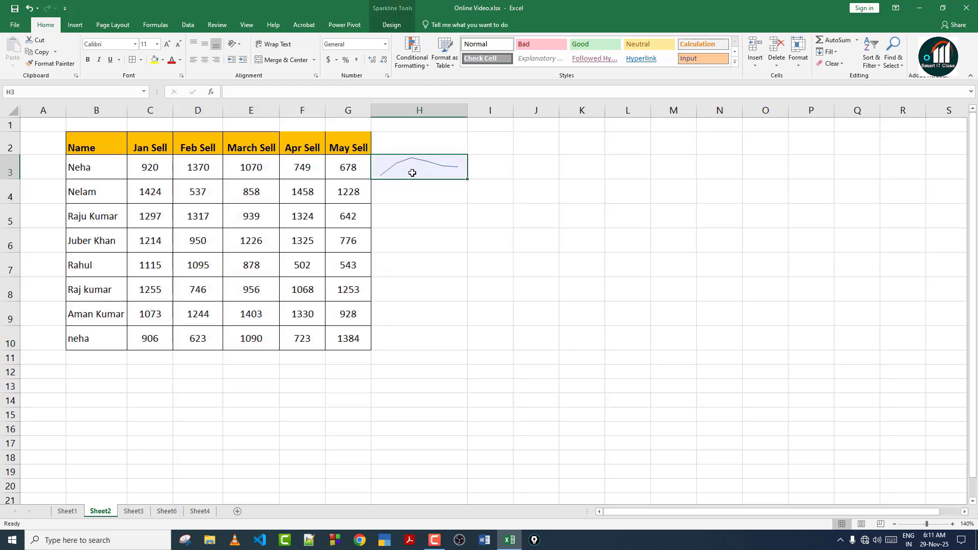
click(392, 26)
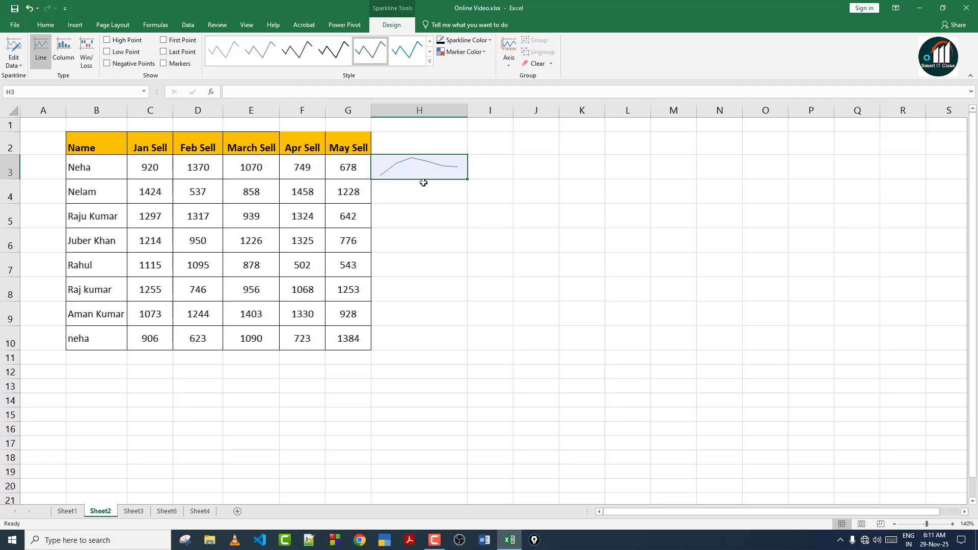
click(20, 66)
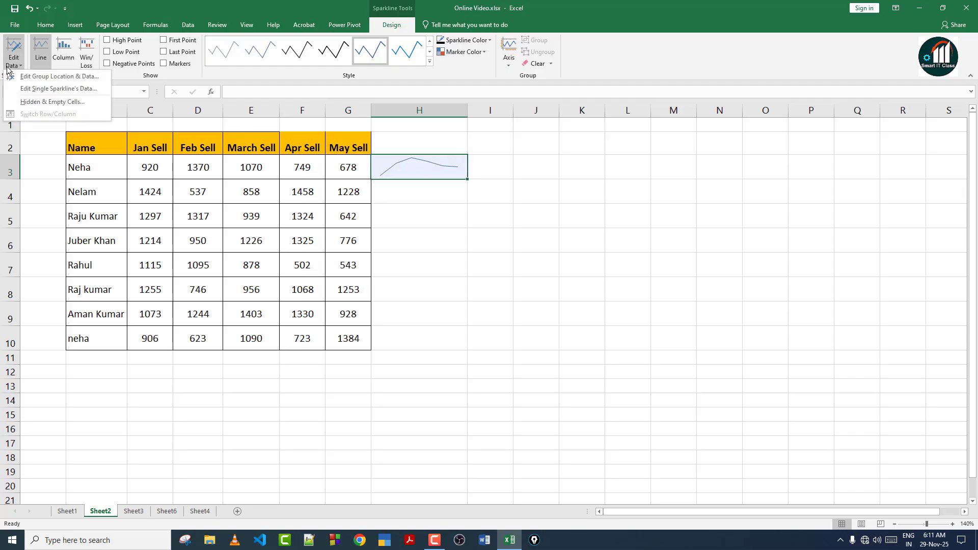
click(29, 90)
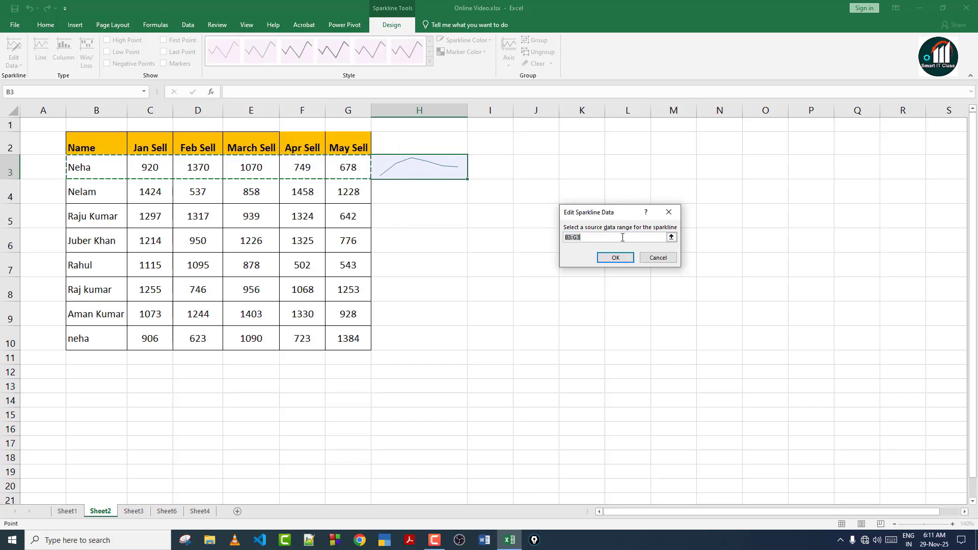
click(616, 257)
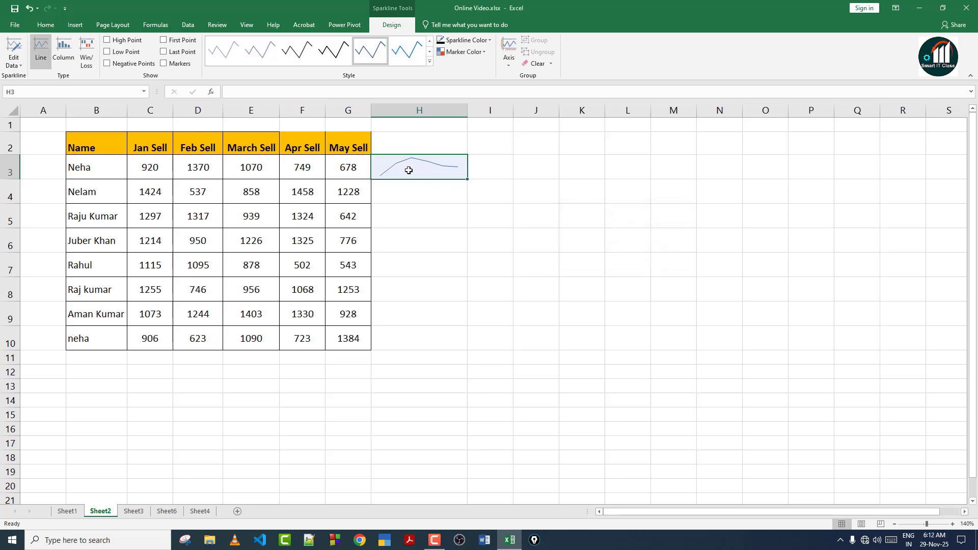
click(16, 64)
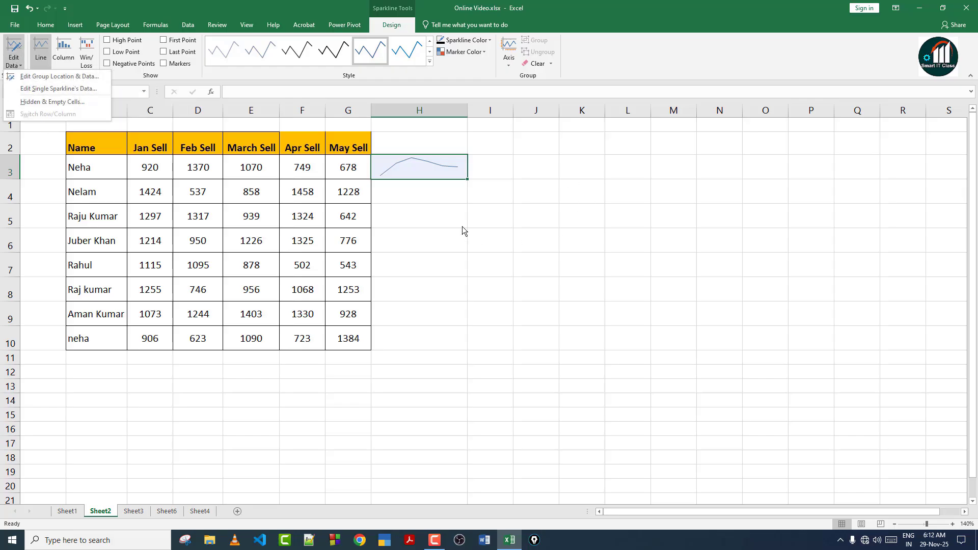
click(442, 178)
drag(415, 173, 426, 345)
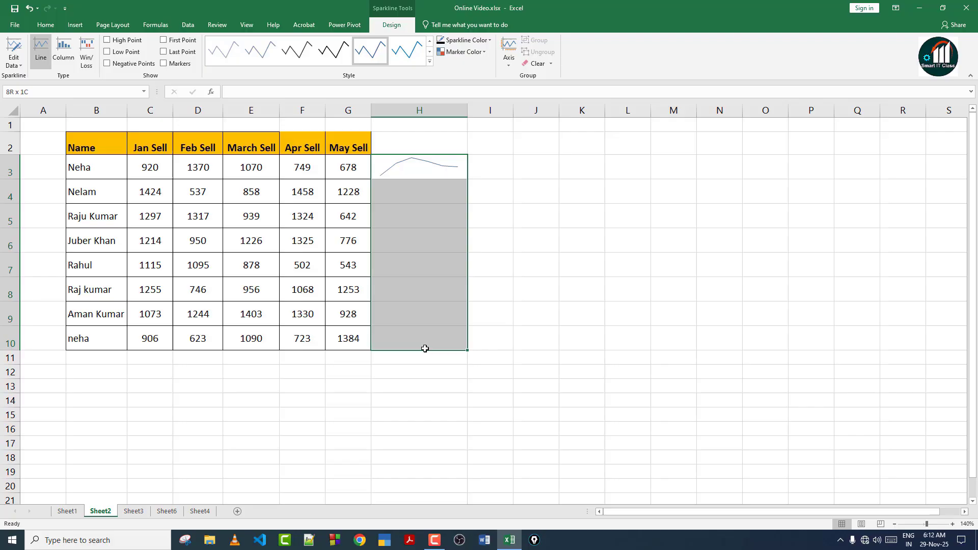
click(15, 61)
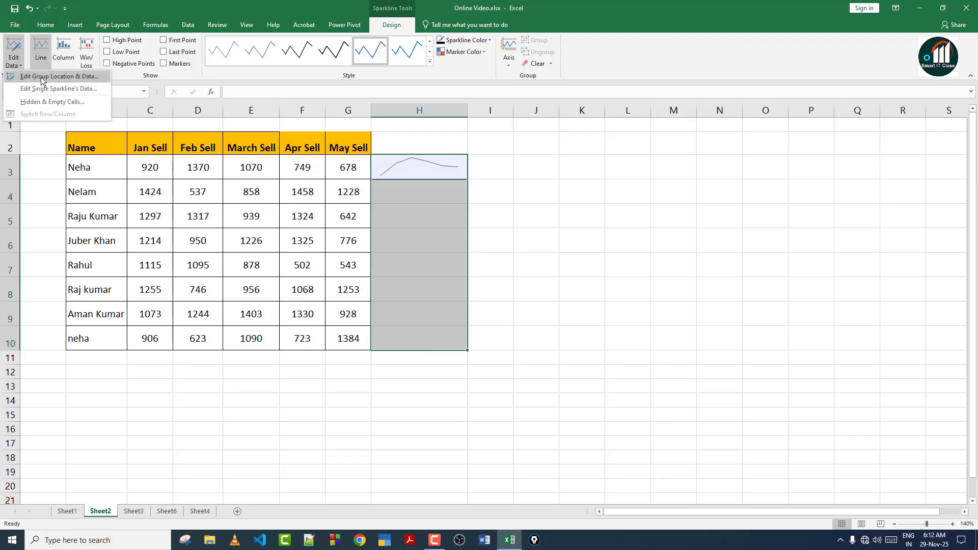
click(545, 243)
click(536, 219)
click(418, 157)
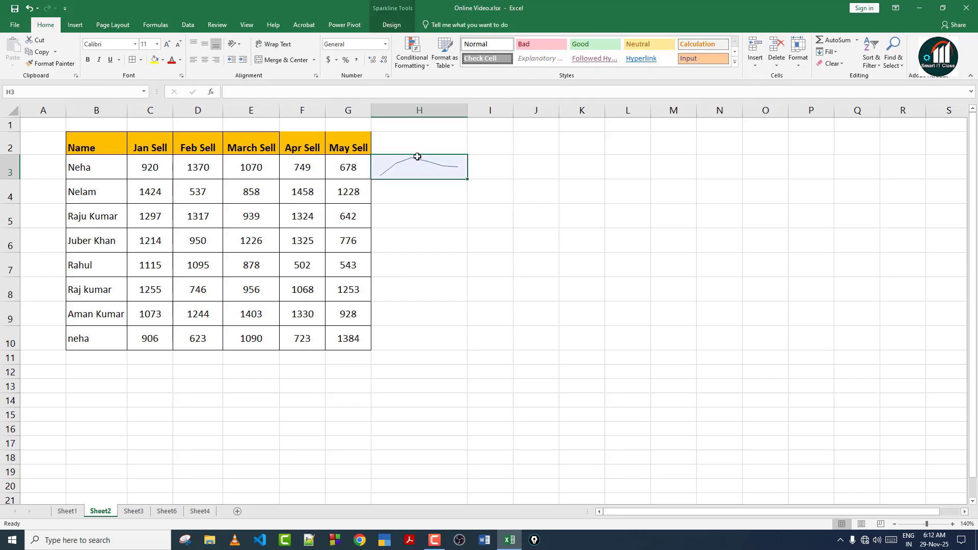
click(392, 24)
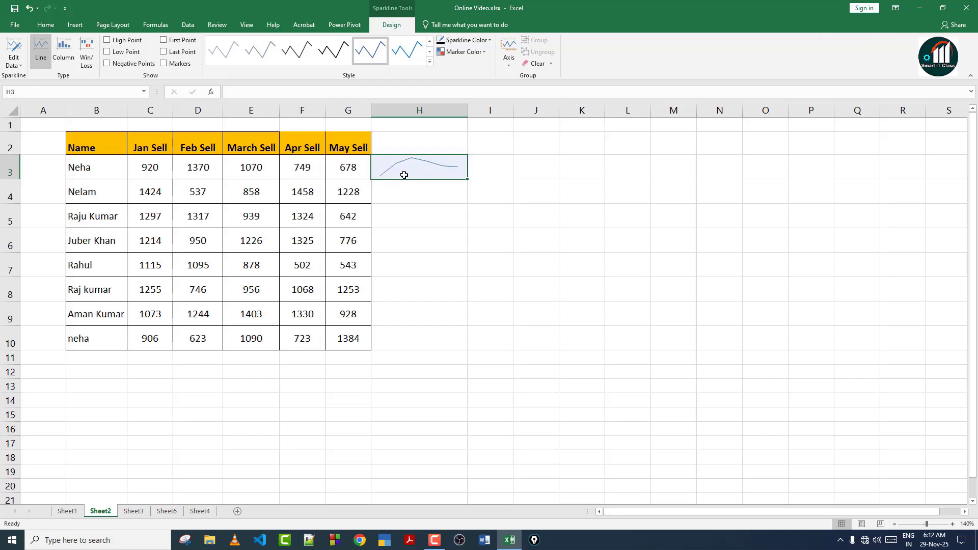
click(402, 196)
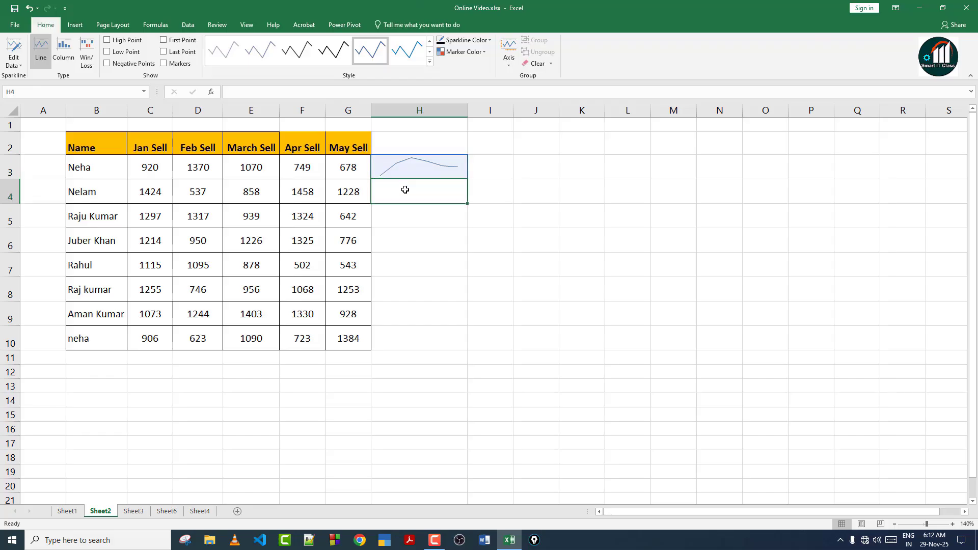
click(400, 164)
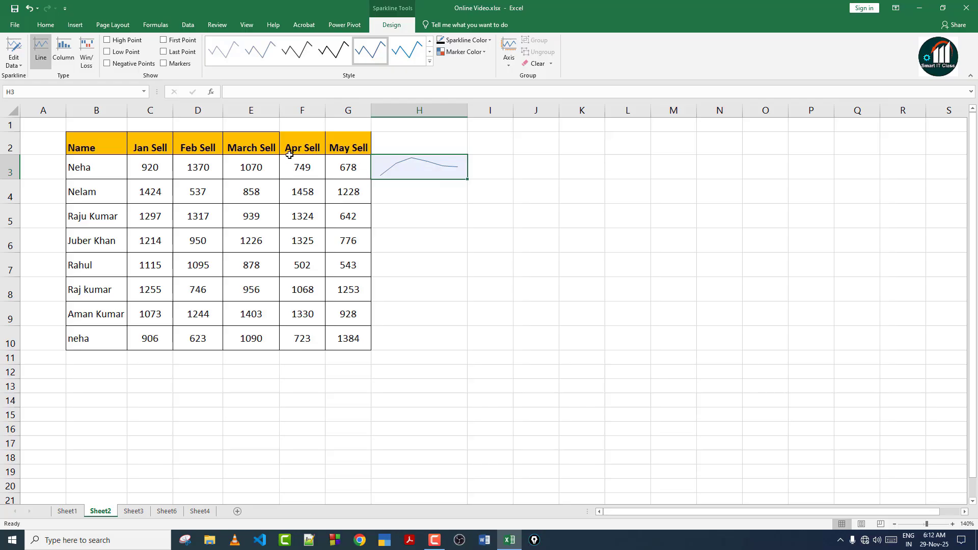
click(64, 58)
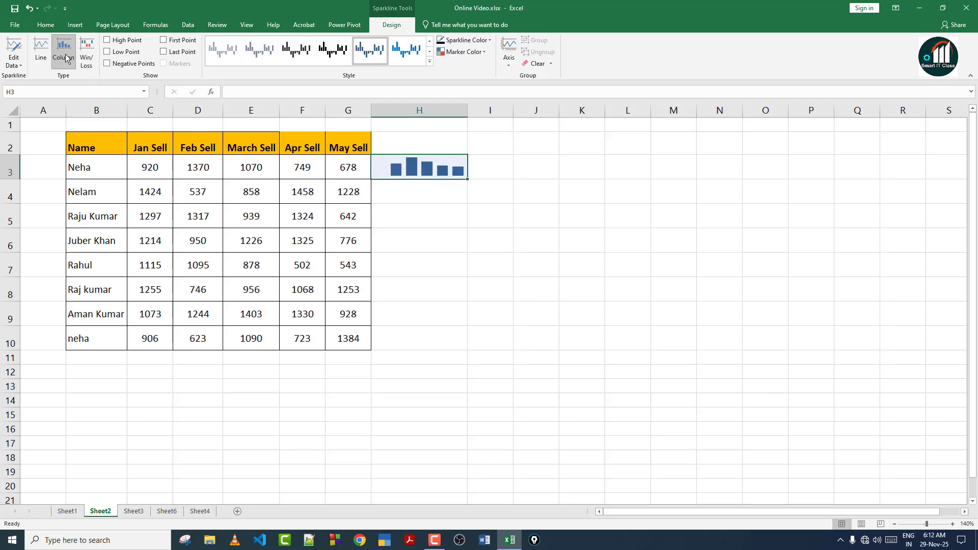
click(428, 191)
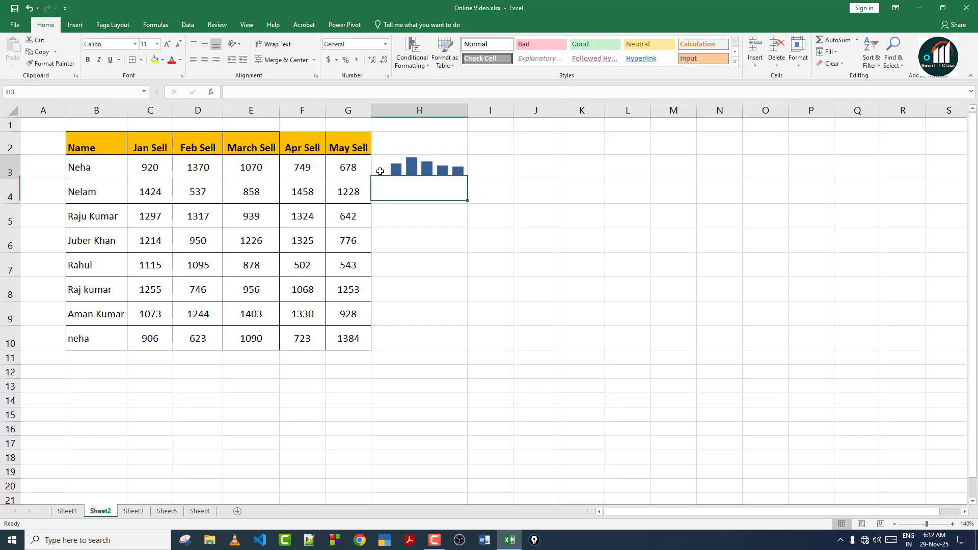
click(381, 173)
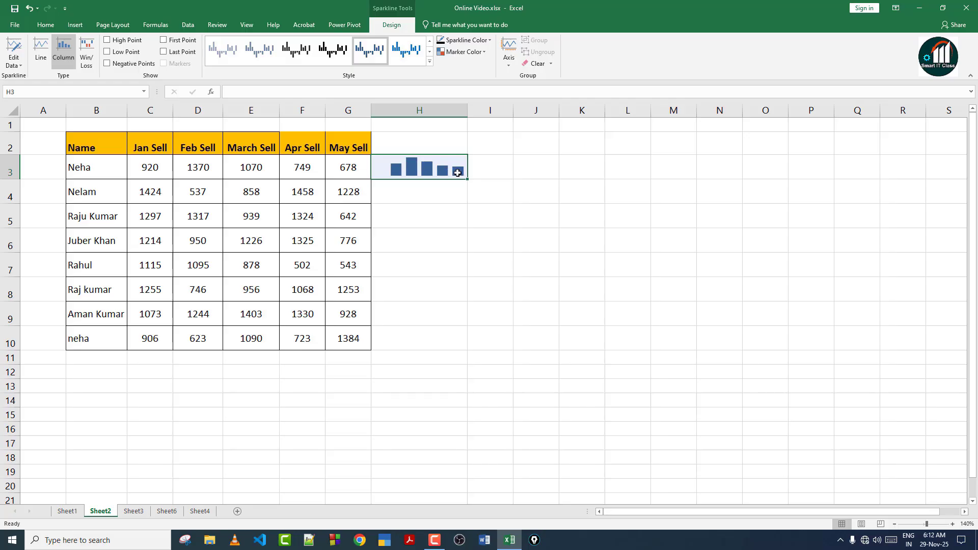
click(453, 191)
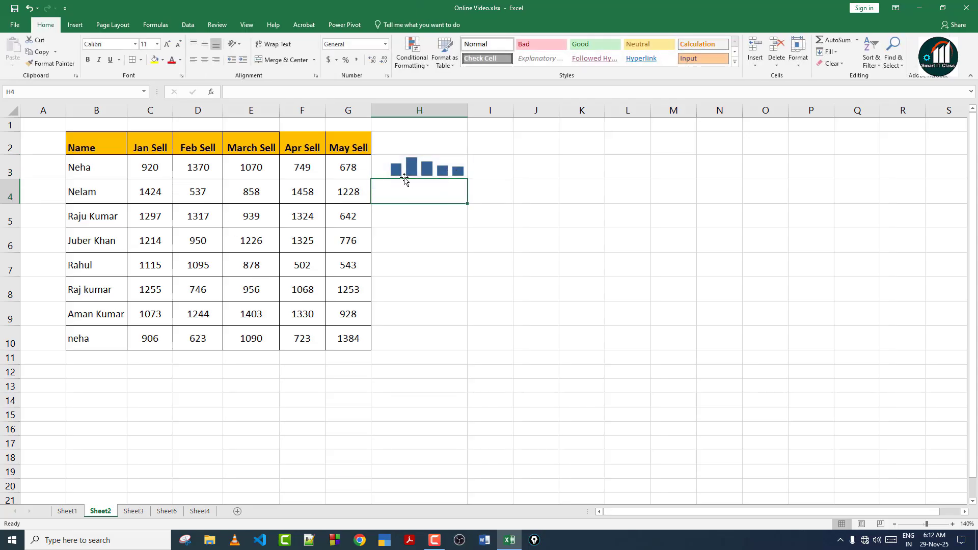
click(412, 163)
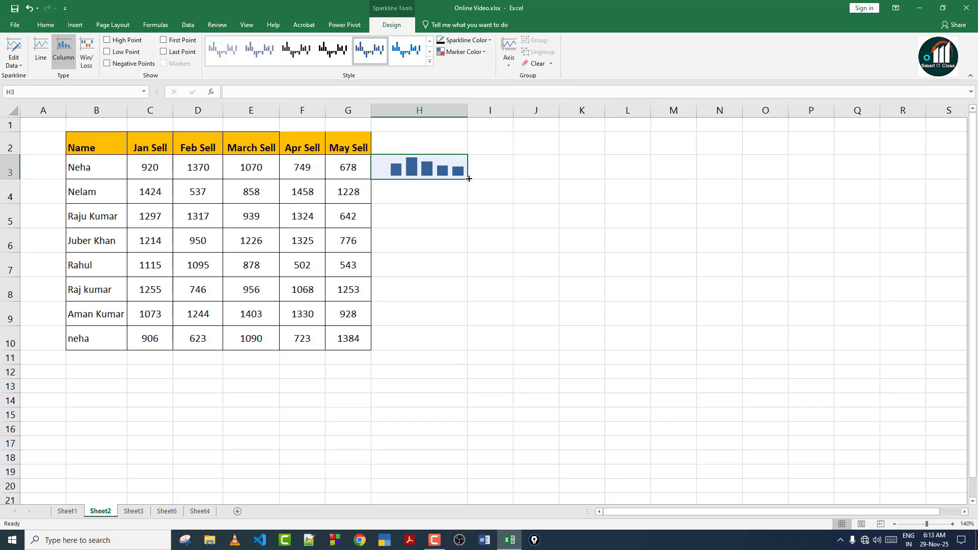
drag(467, 180, 466, 350)
click(430, 288)
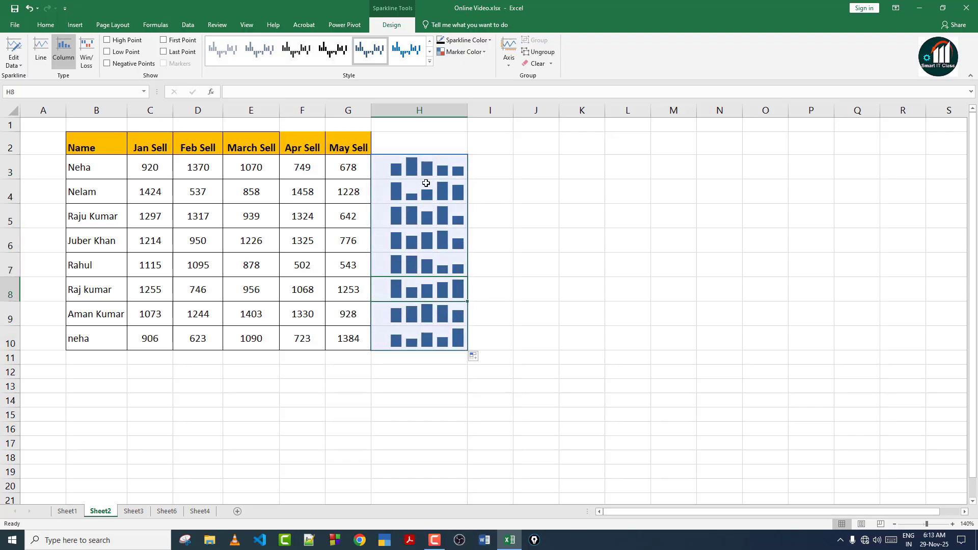
click(96, 192)
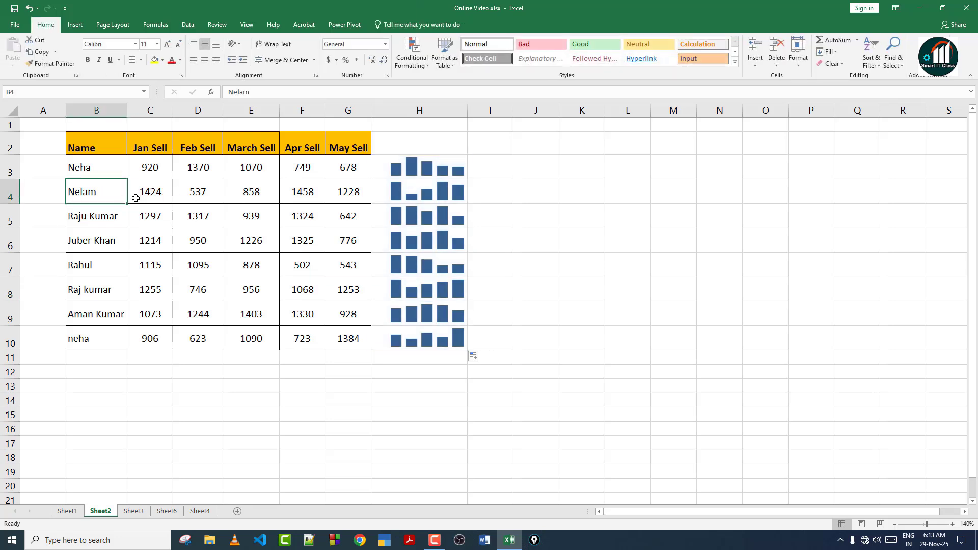
click(109, 213)
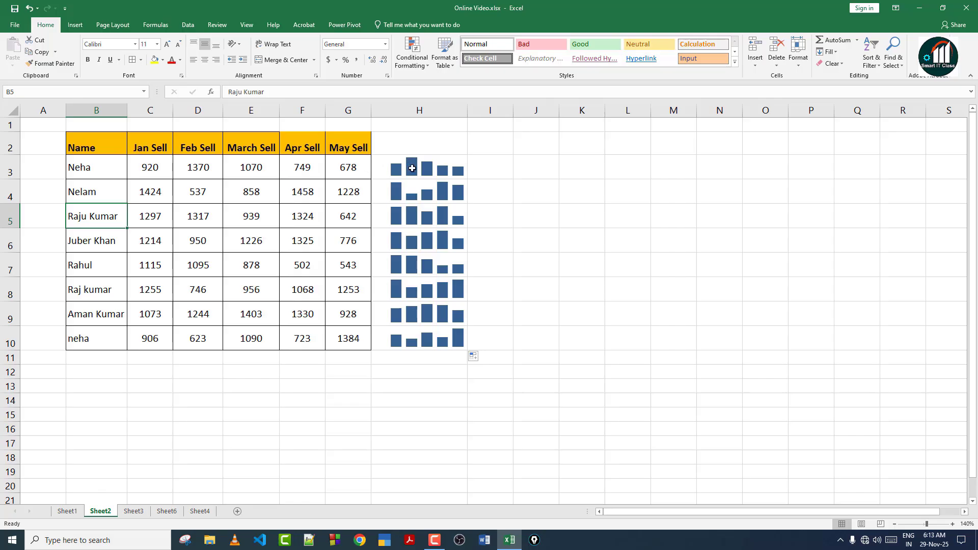
drag(419, 163, 419, 339)
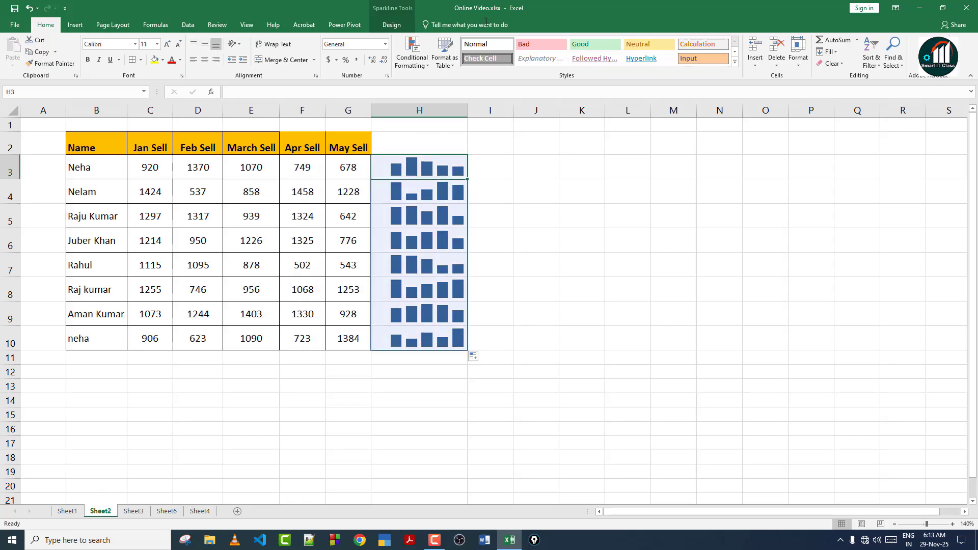
click(392, 25)
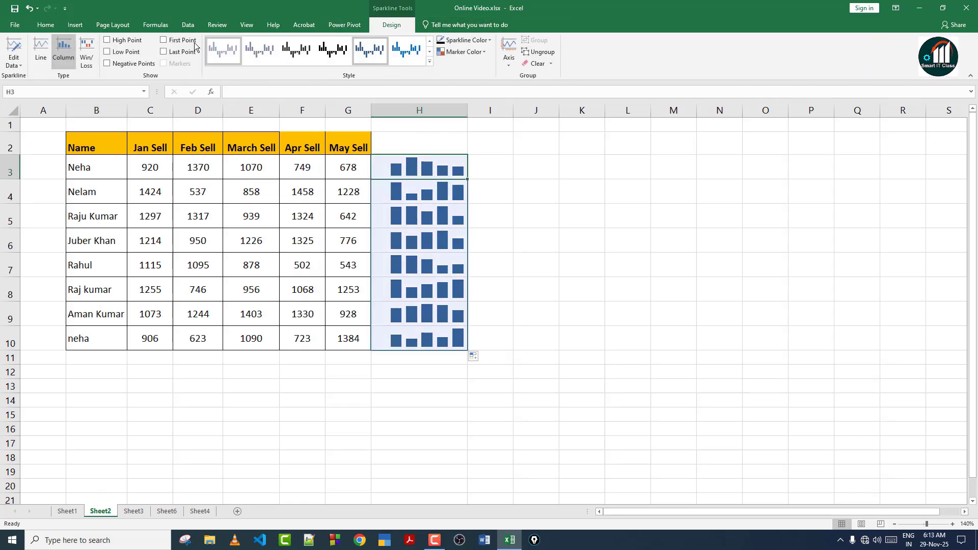
click(90, 55)
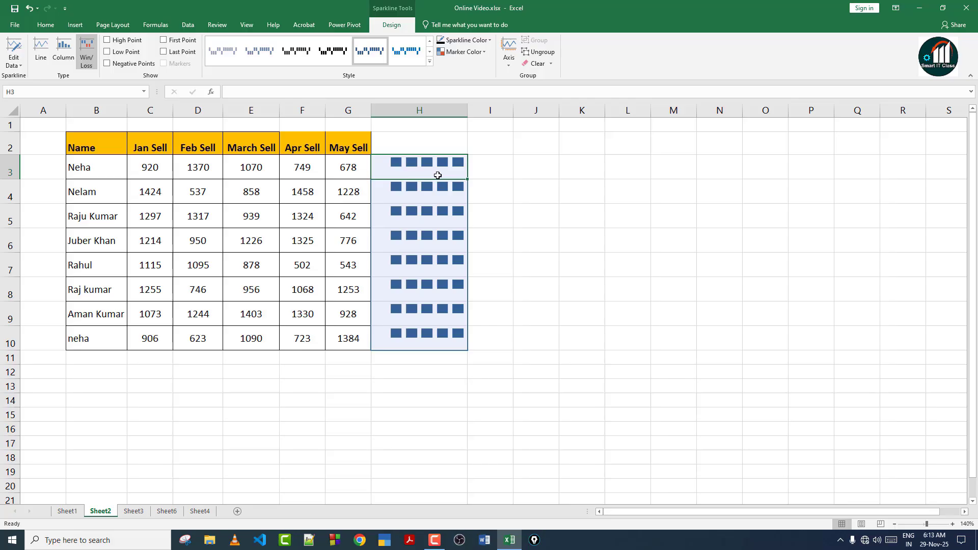
double_click(241, 167)
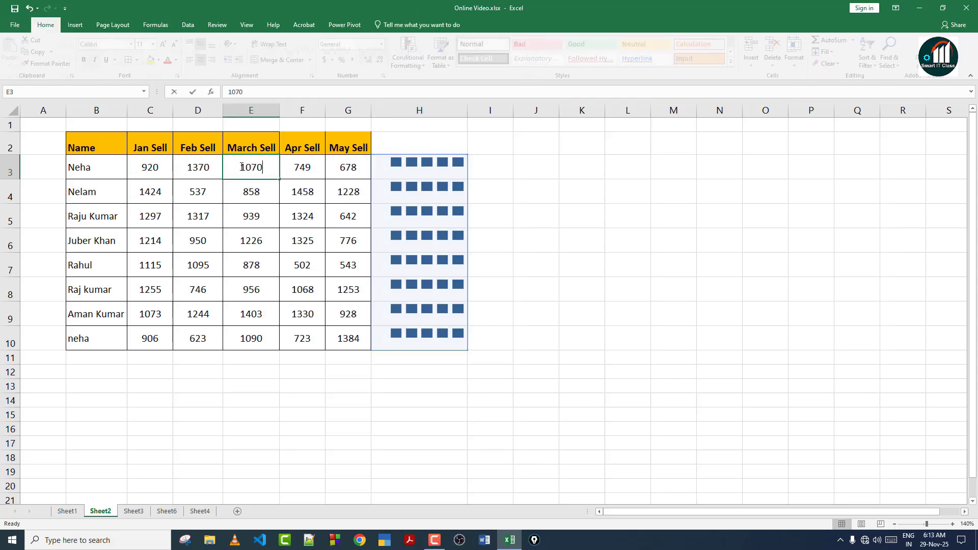
text(-)
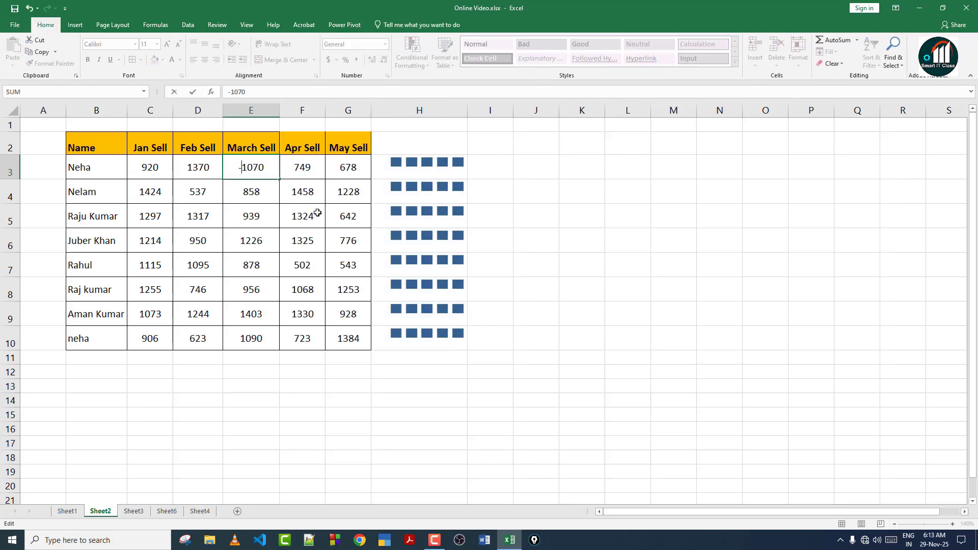
text(+)
key(Return)
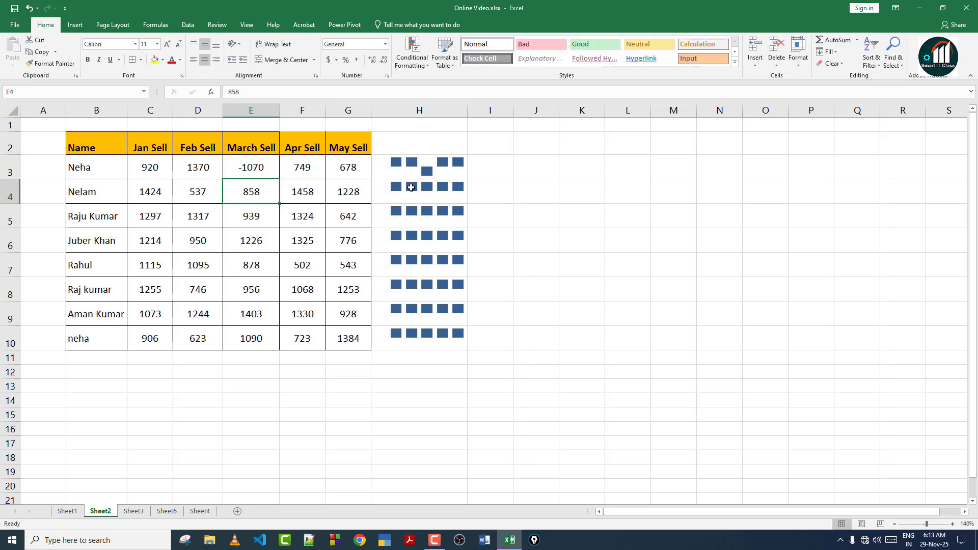
click(424, 201)
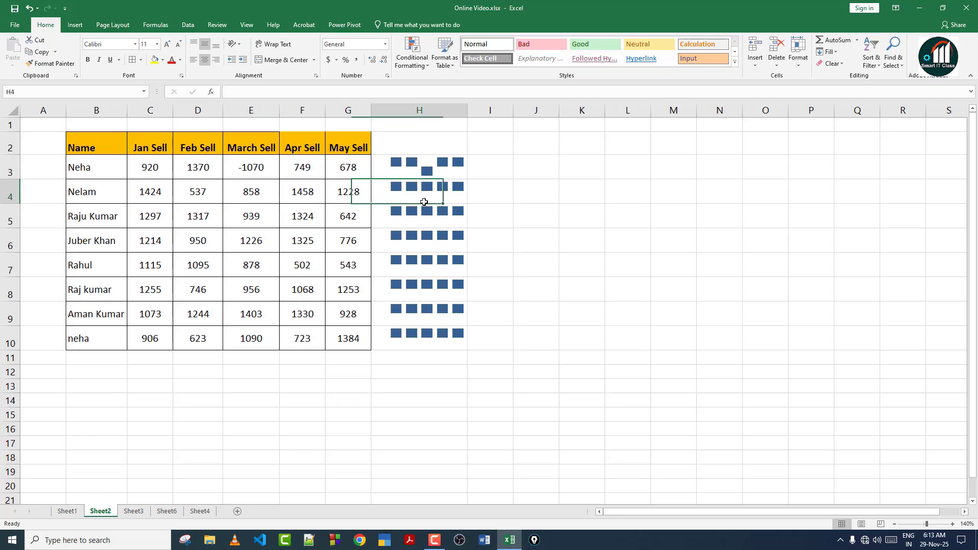
double_click(145, 190)
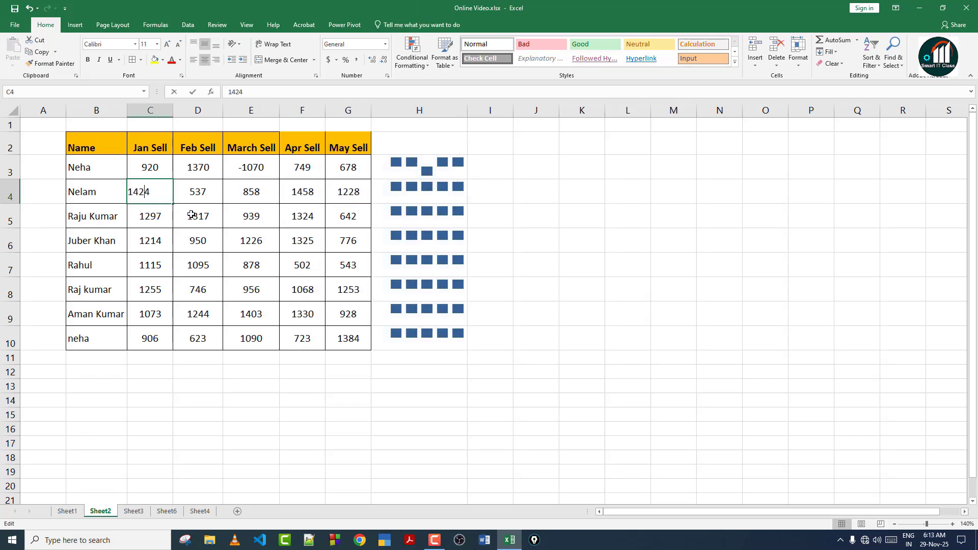
text(-)
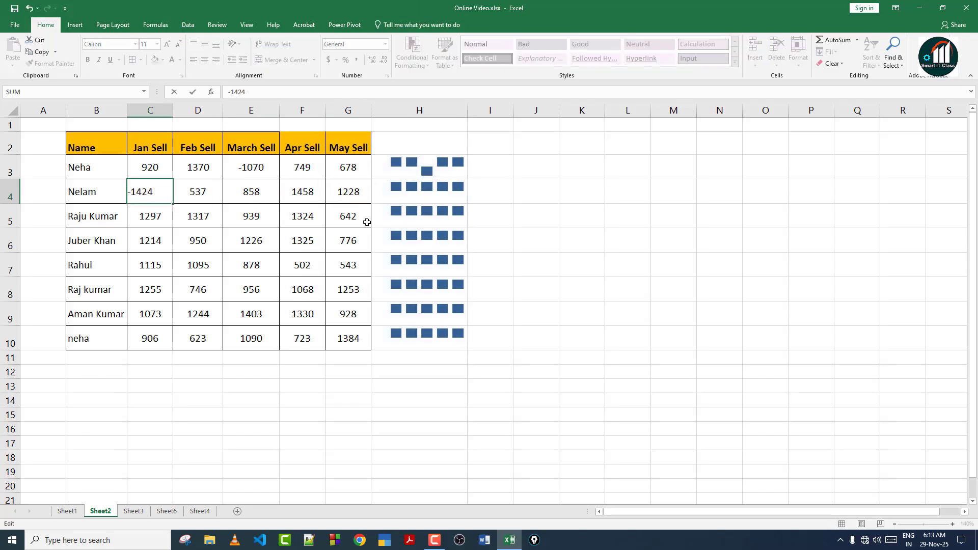
key(Return)
click(426, 171)
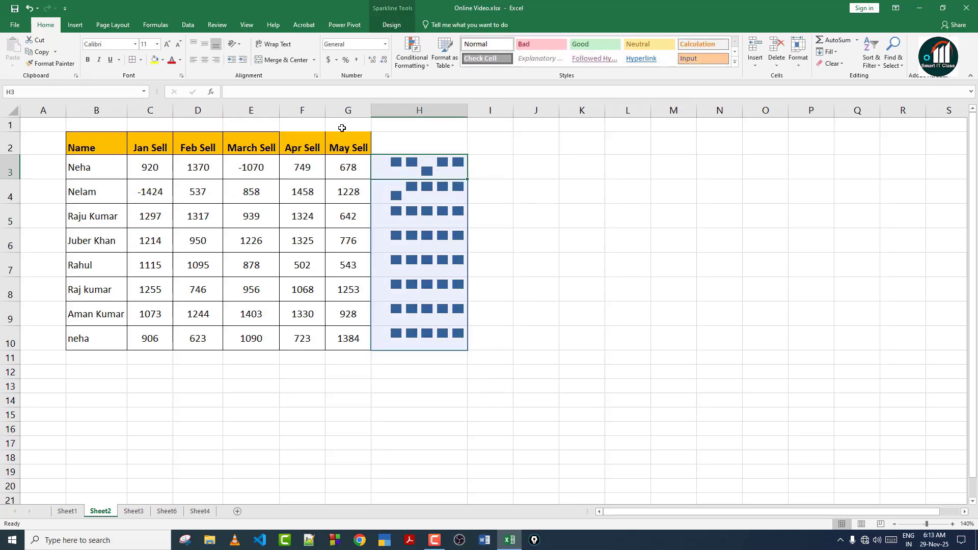
click(392, 25)
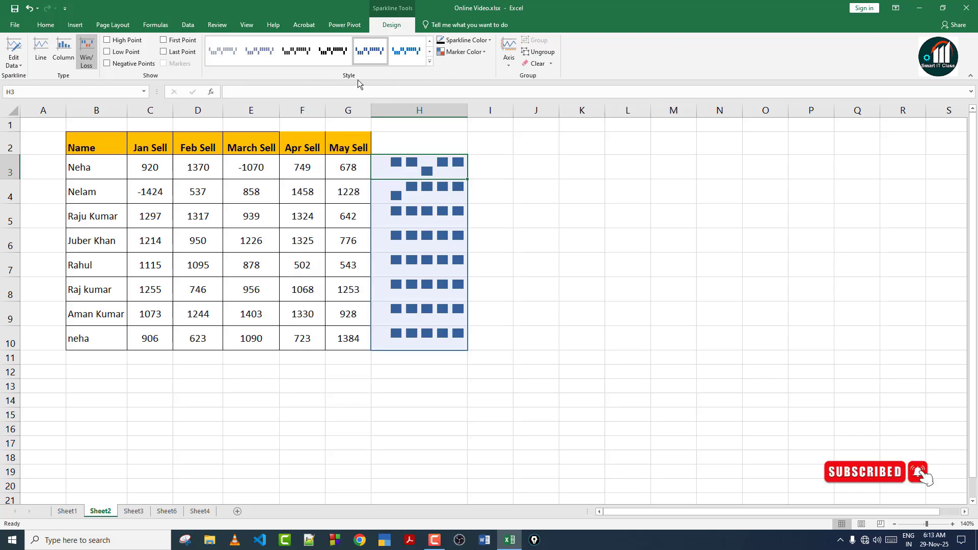
click(429, 62)
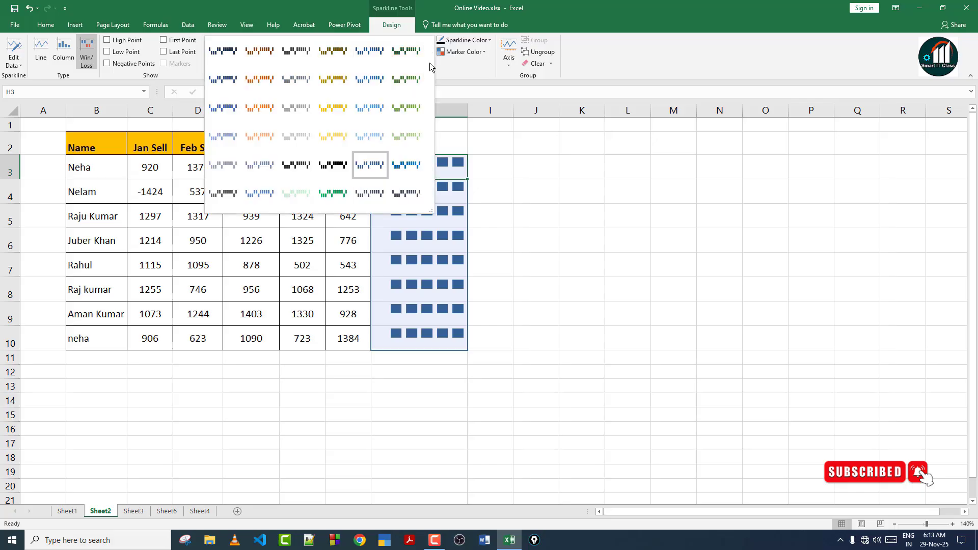
click(405, 112)
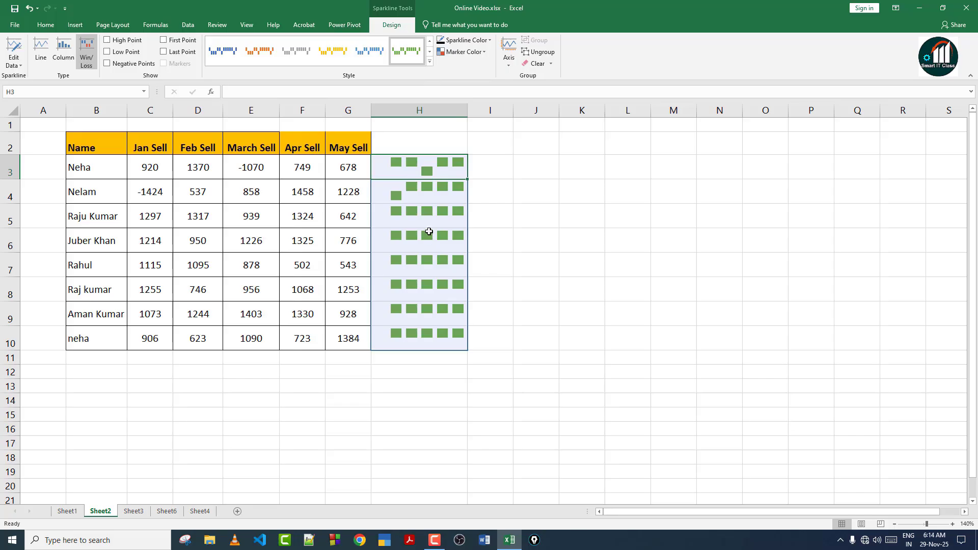
click(108, 41)
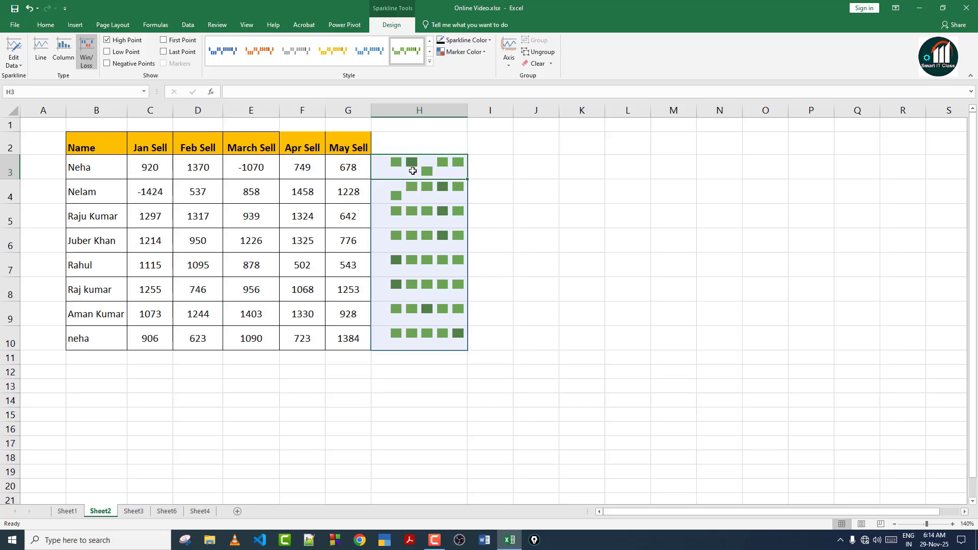
click(480, 53)
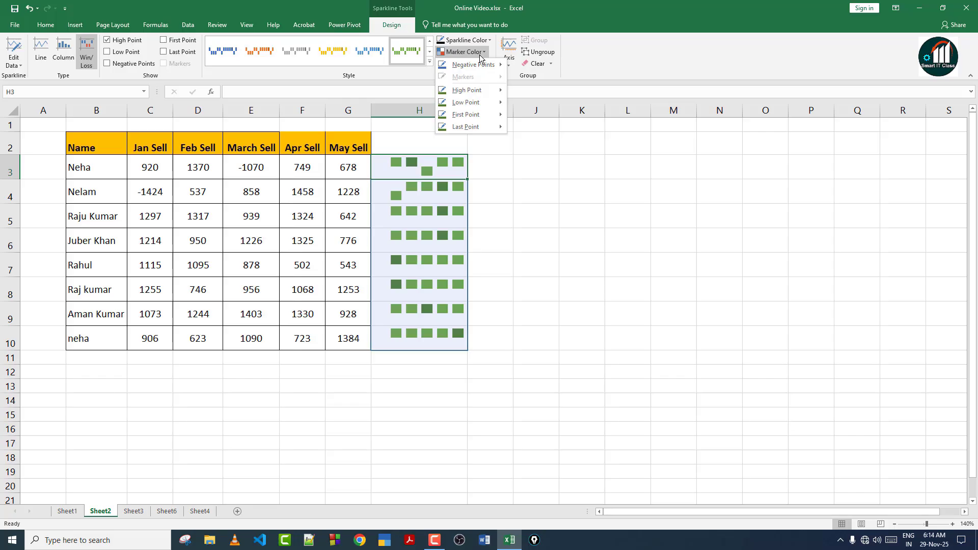
mouse_move(479, 91)
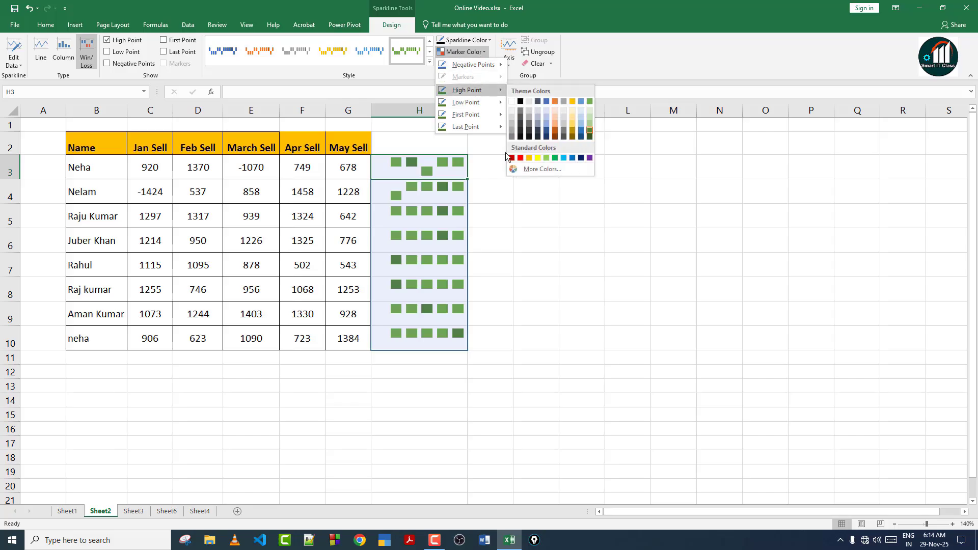
click(512, 158)
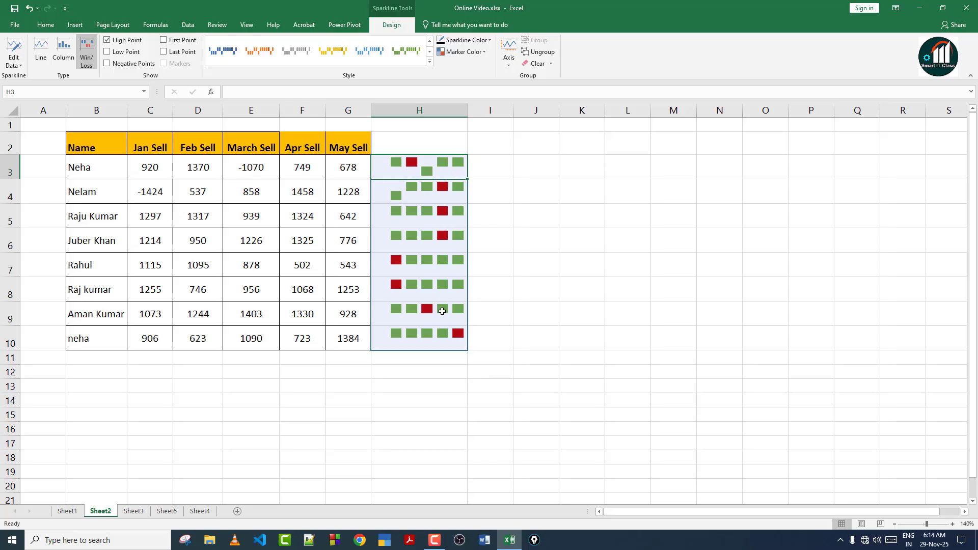
click(463, 51)
mouse_move(469, 127)
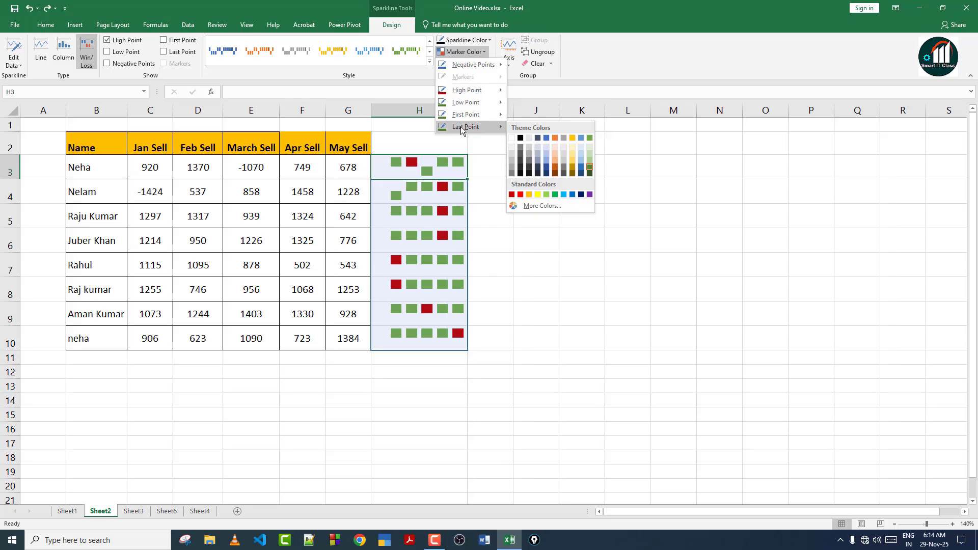
click(512, 195)
click(466, 40)
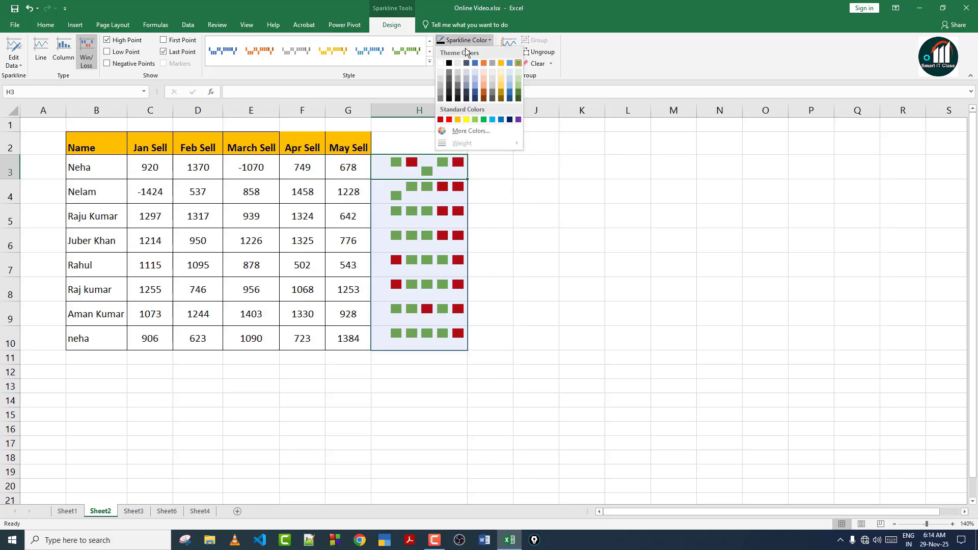
click(469, 39)
click(462, 51)
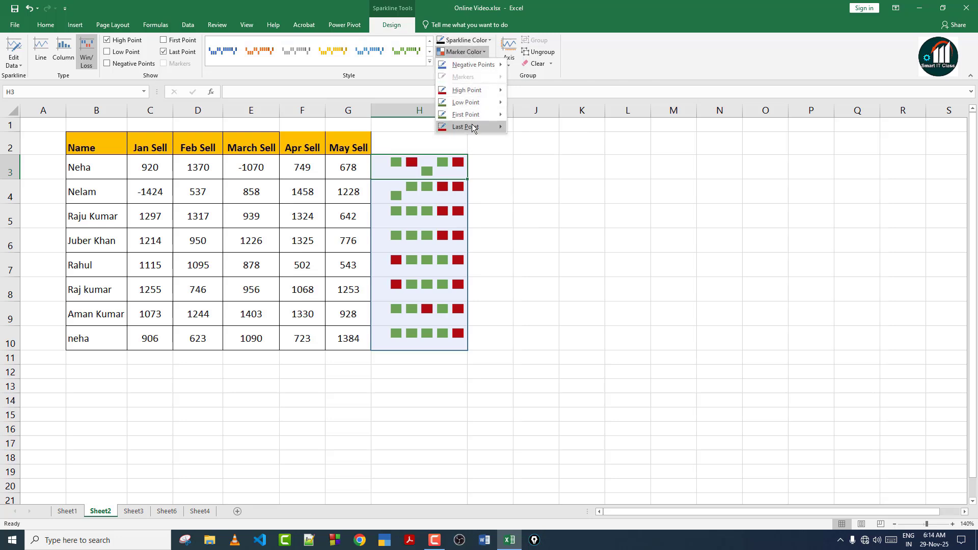
mouse_move(497, 127)
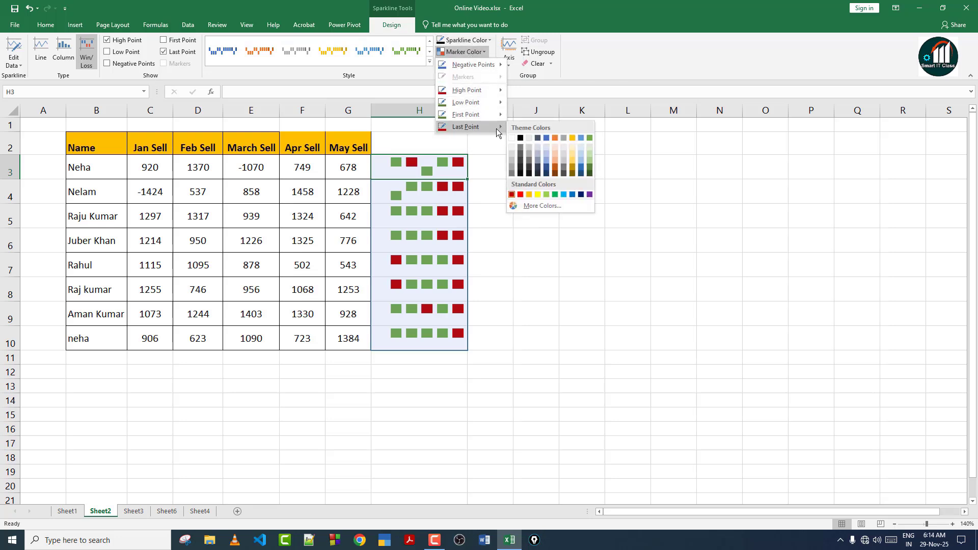
click(571, 170)
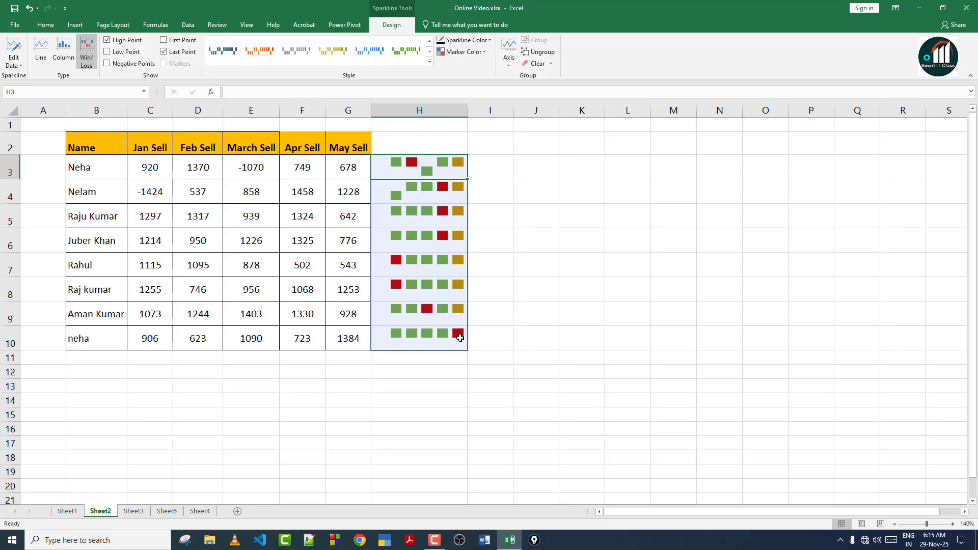
click(463, 51)
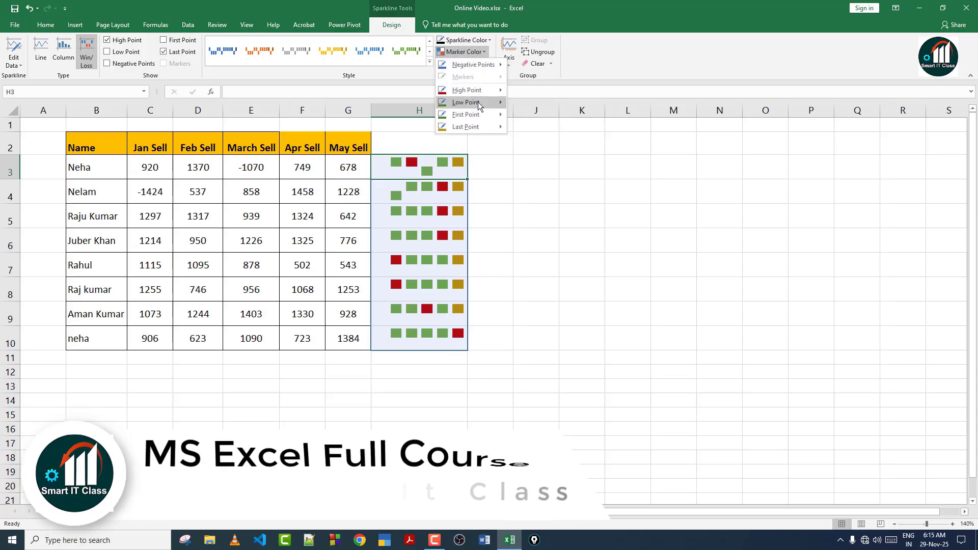
mouse_move(478, 102)
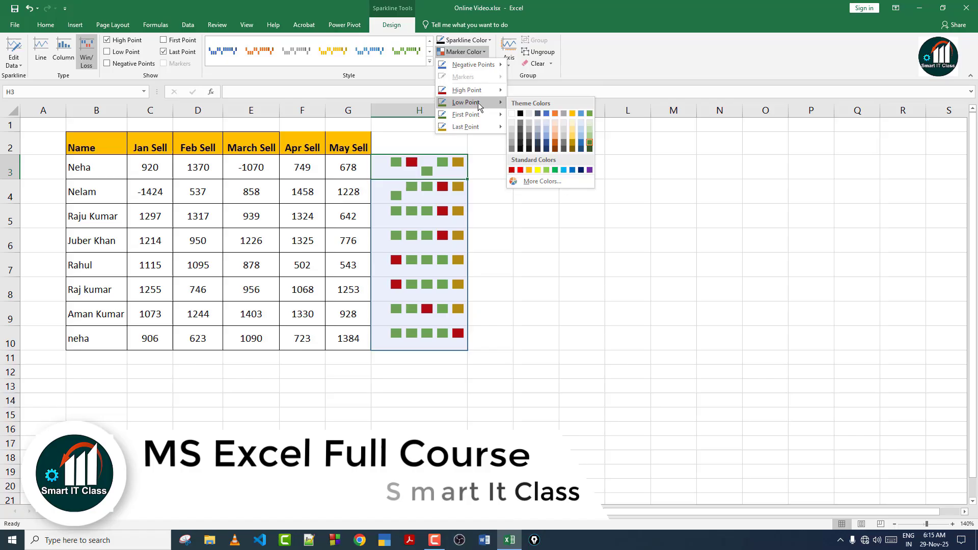
click(555, 114)
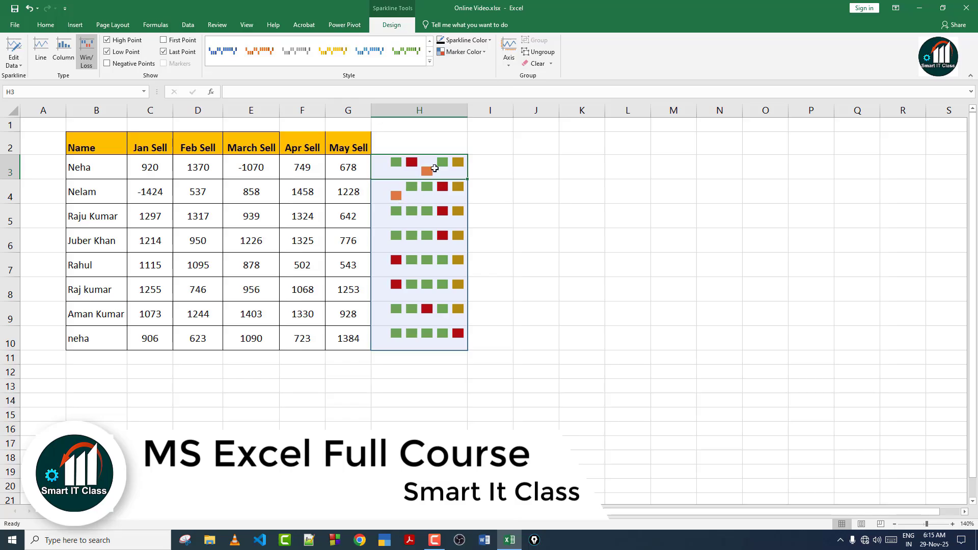
click(479, 42)
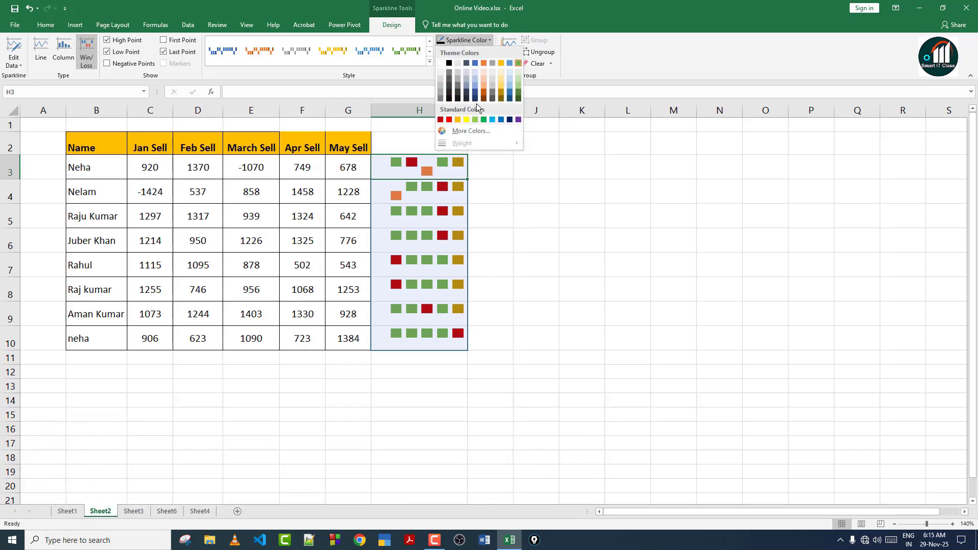
click(509, 120)
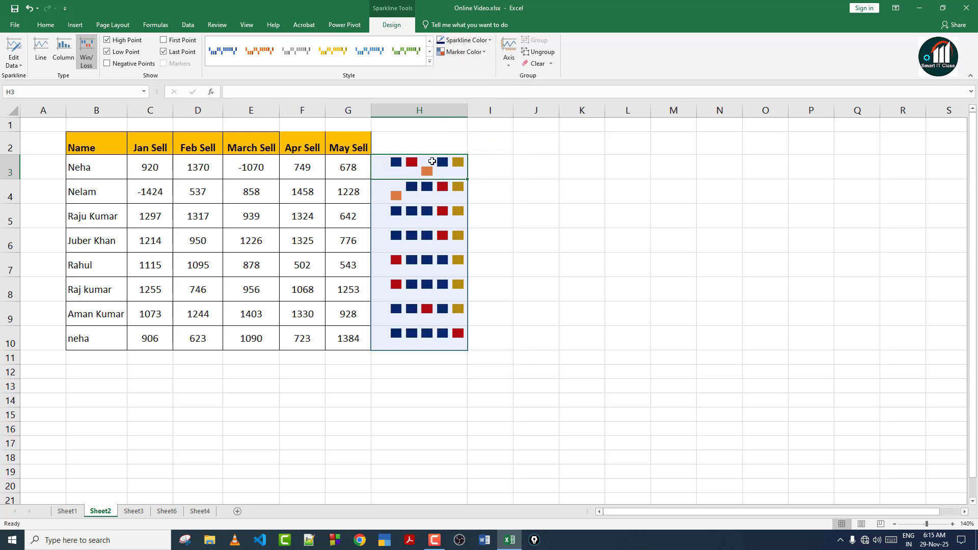
click(502, 223)
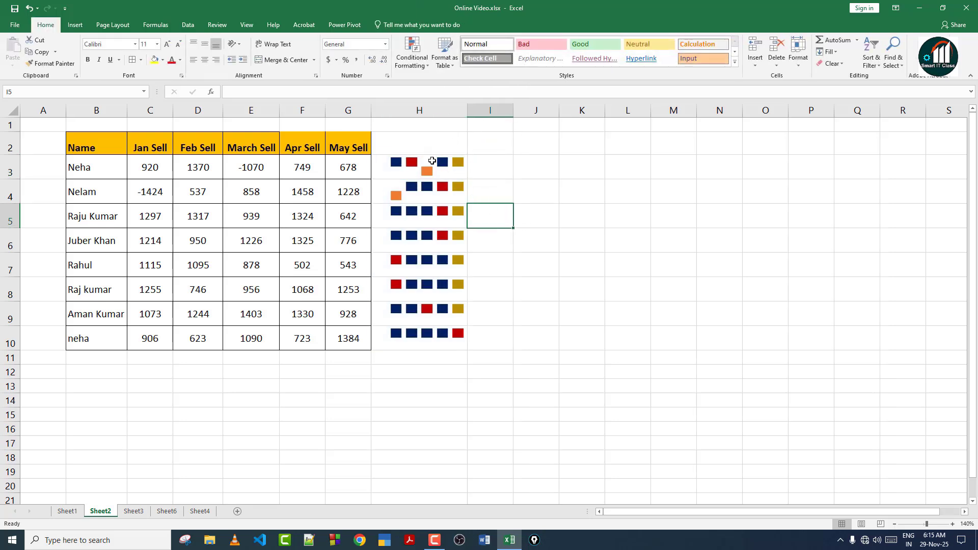
click(433, 168)
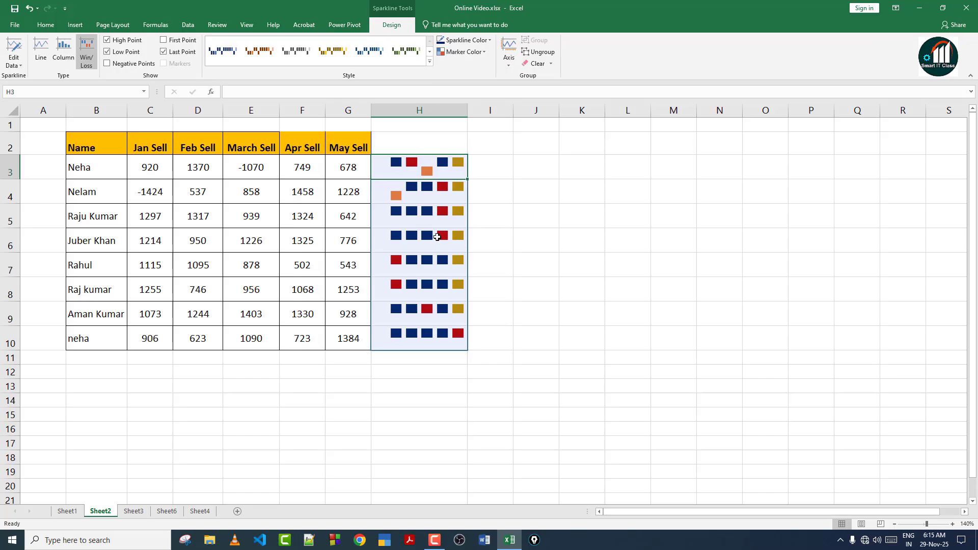
click(164, 52)
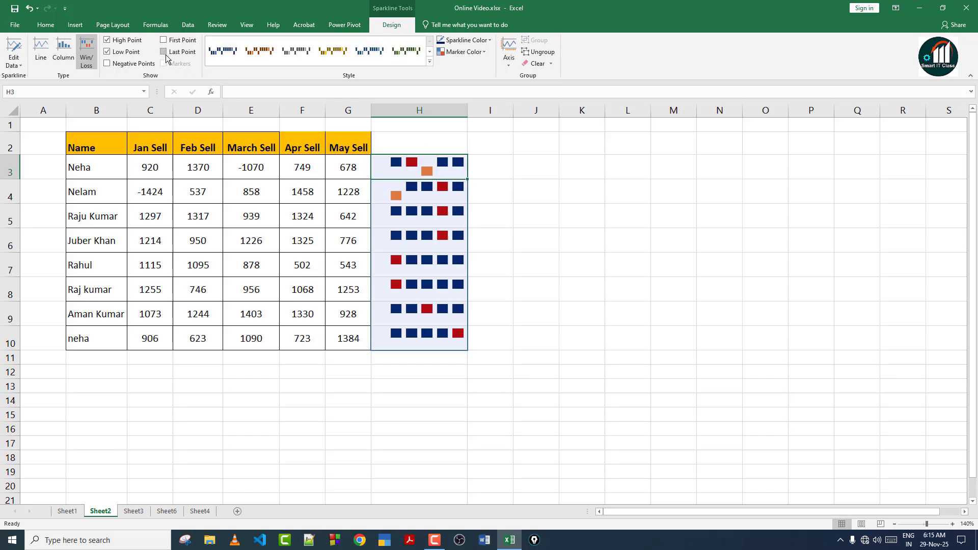
click(165, 52)
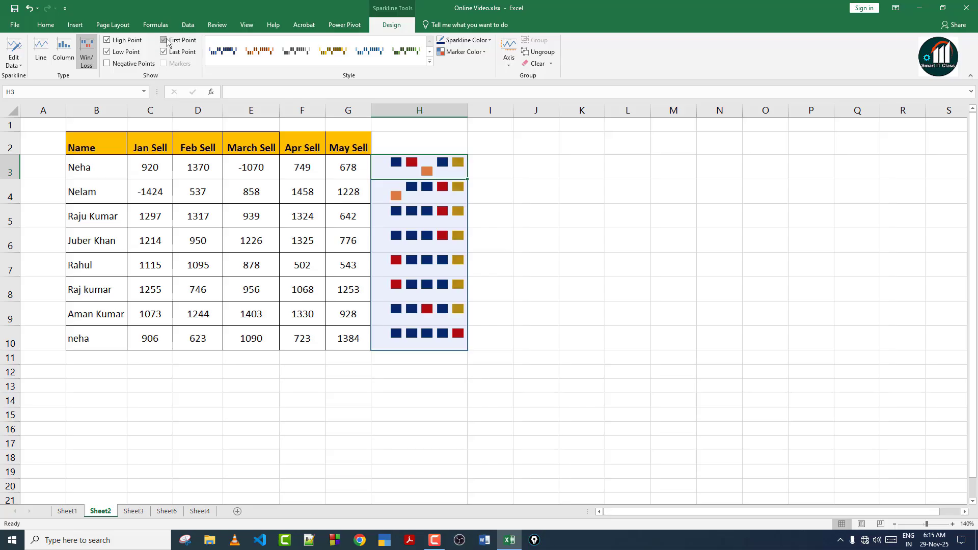
click(163, 41)
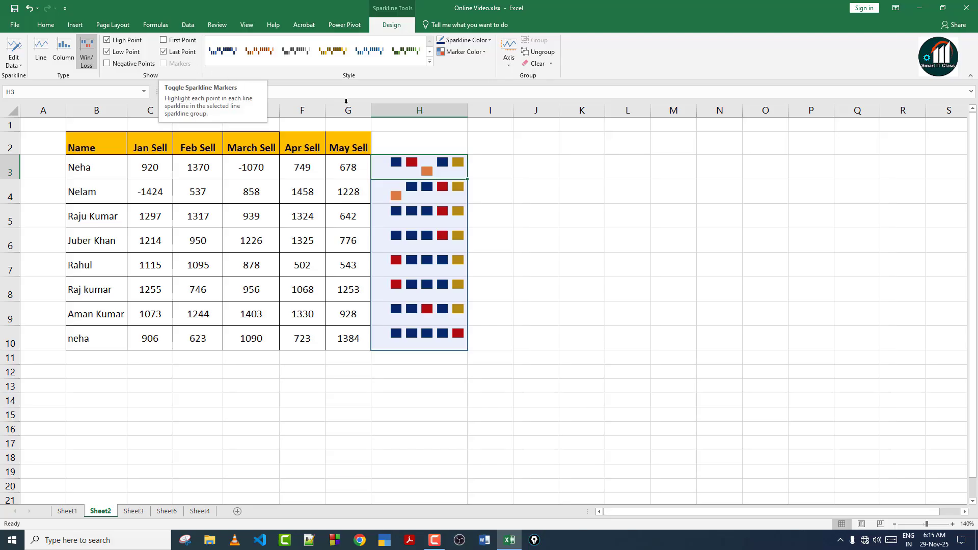
click(508, 65)
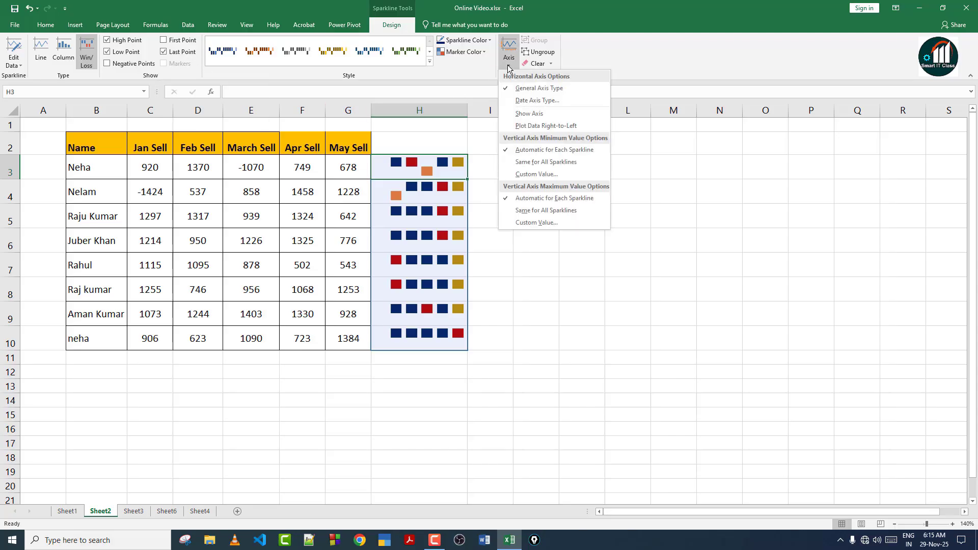
click(531, 101)
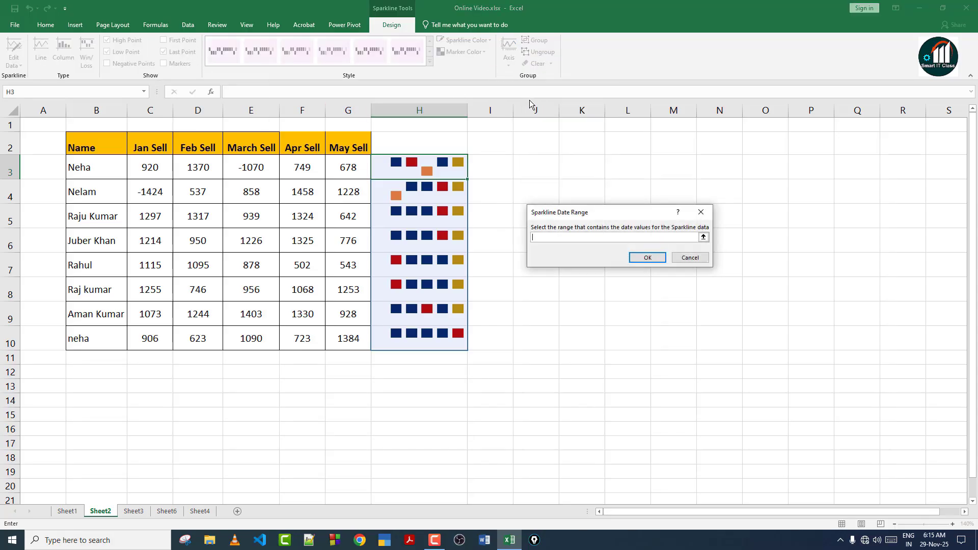
click(701, 213)
click(508, 66)
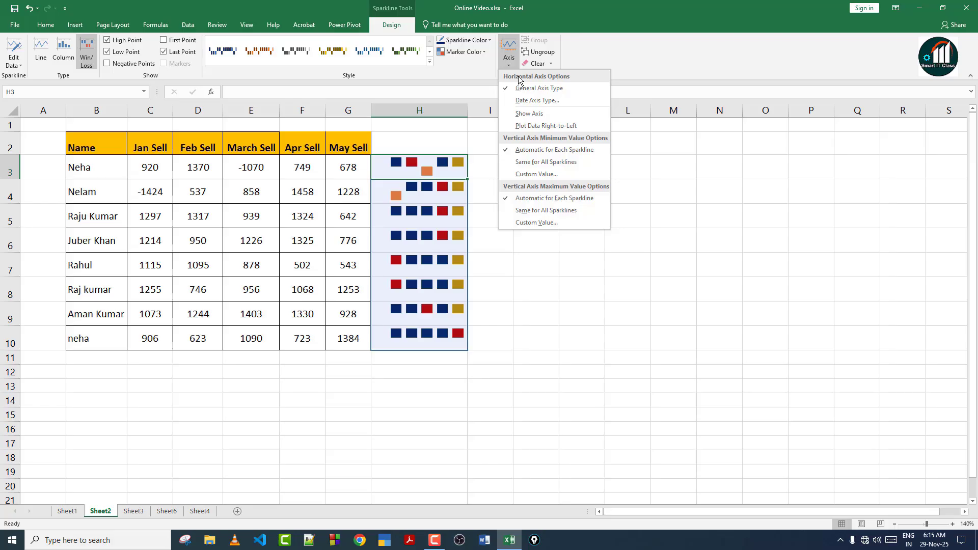
click(606, 288)
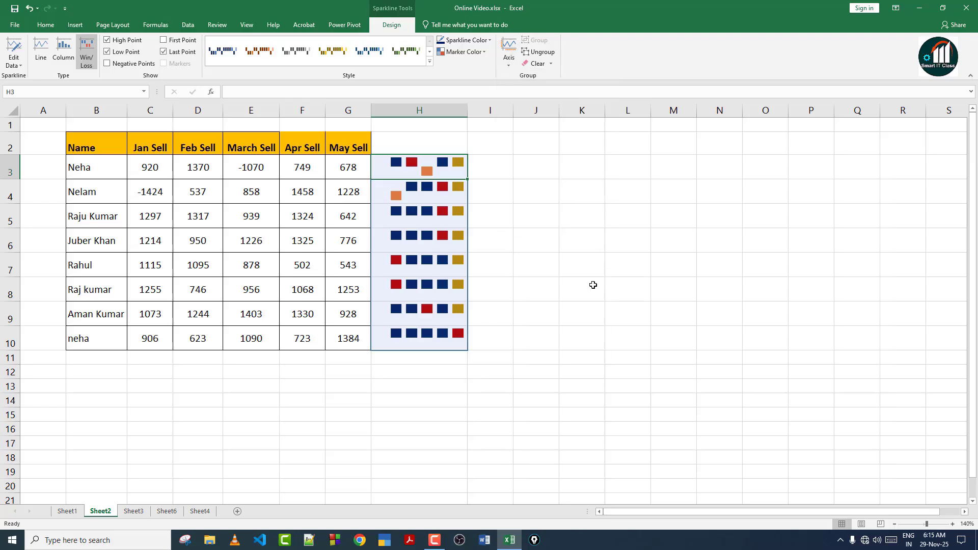
click(448, 208)
click(447, 162)
Ungroup the sparklines, then regroup the H3:H9 sparklines into a single group.
click(544, 52)
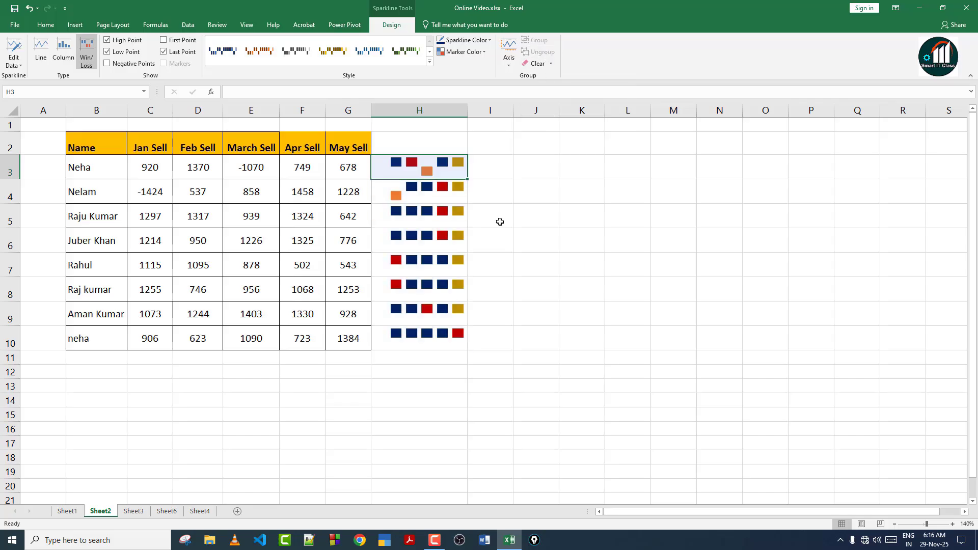
click(500, 220)
click(438, 171)
click(435, 201)
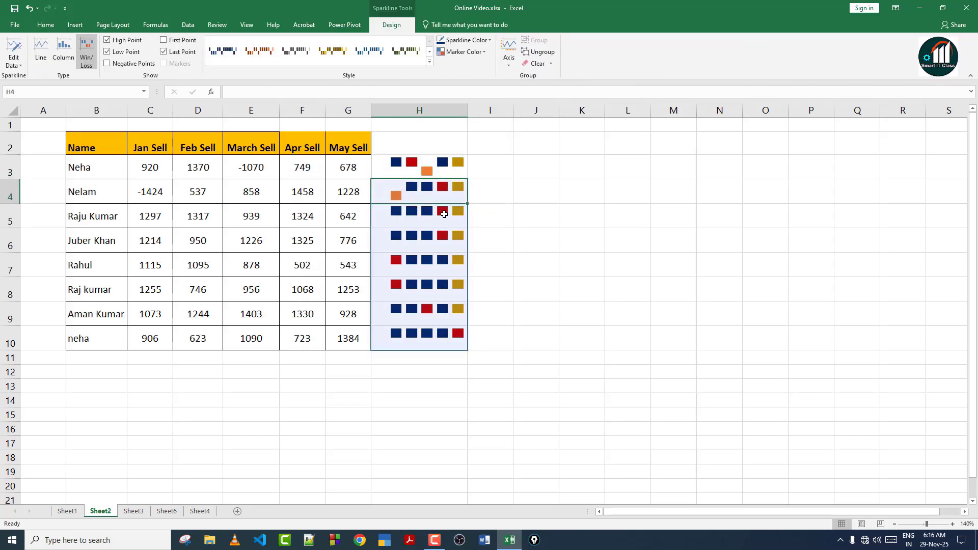
click(444, 213)
click(444, 176)
drag(443, 176, 443, 318)
click(537, 40)
click(511, 230)
click(439, 168)
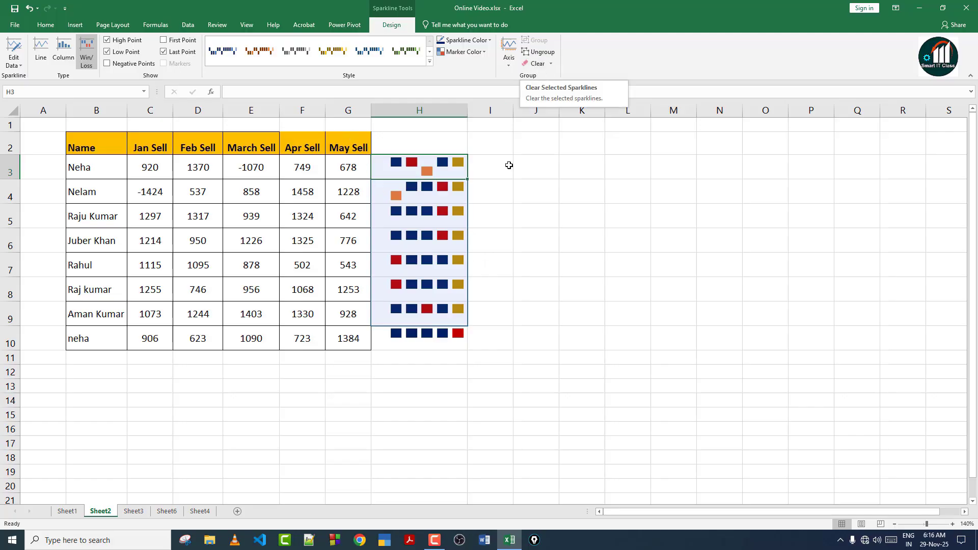
Select the sparklines in H3:H10 and clear them, leaving column H empty.
click(502, 214)
drag(426, 170, 426, 341)
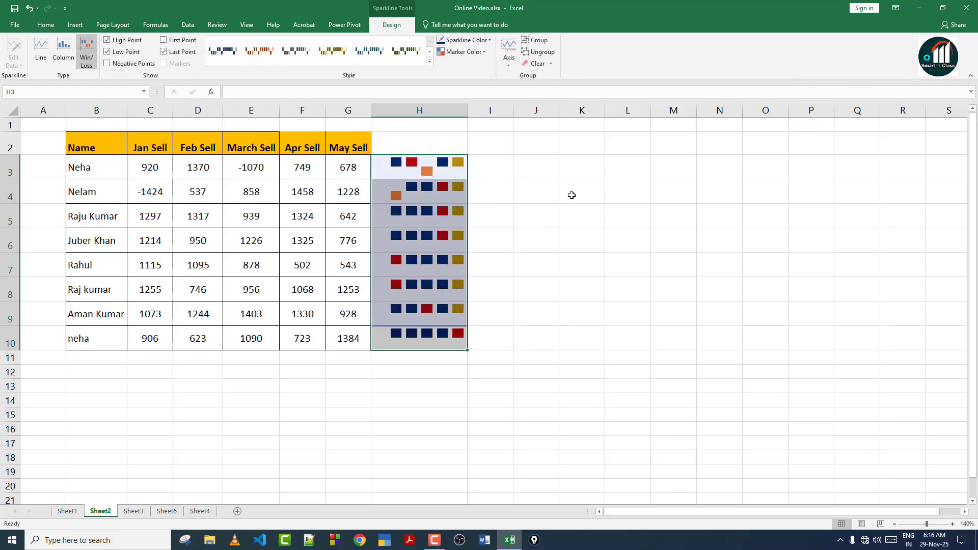
click(502, 225)
drag(436, 167, 457, 342)
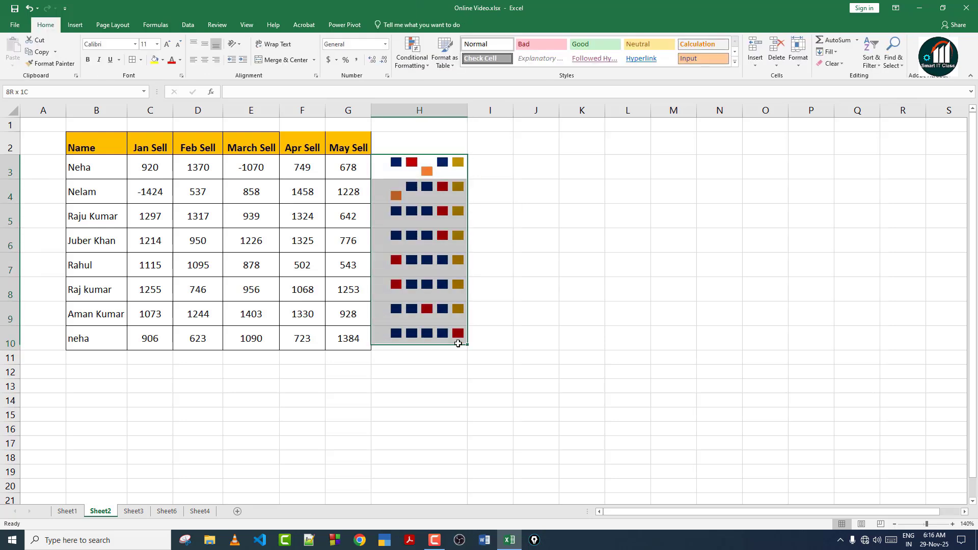
click(552, 63)
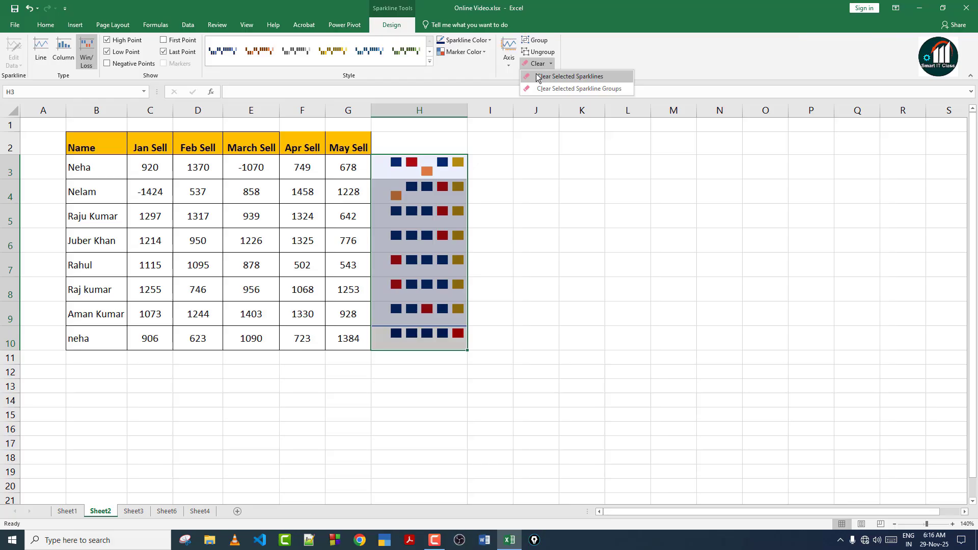
click(537, 75)
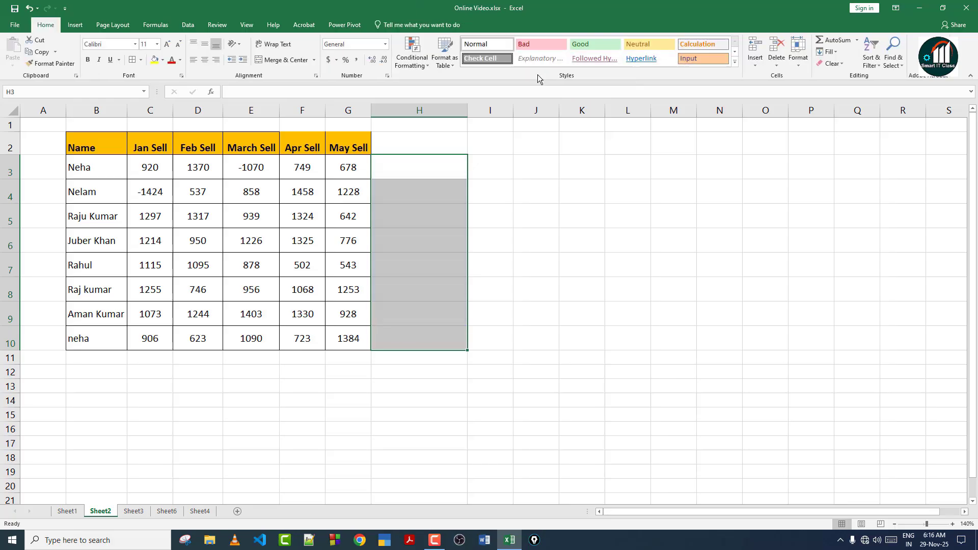
click(433, 171)
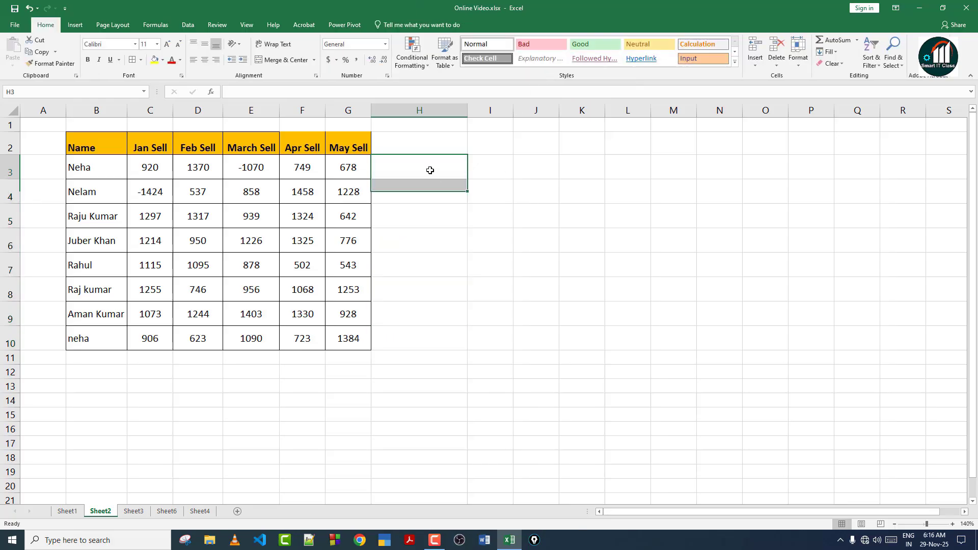
click(77, 24)
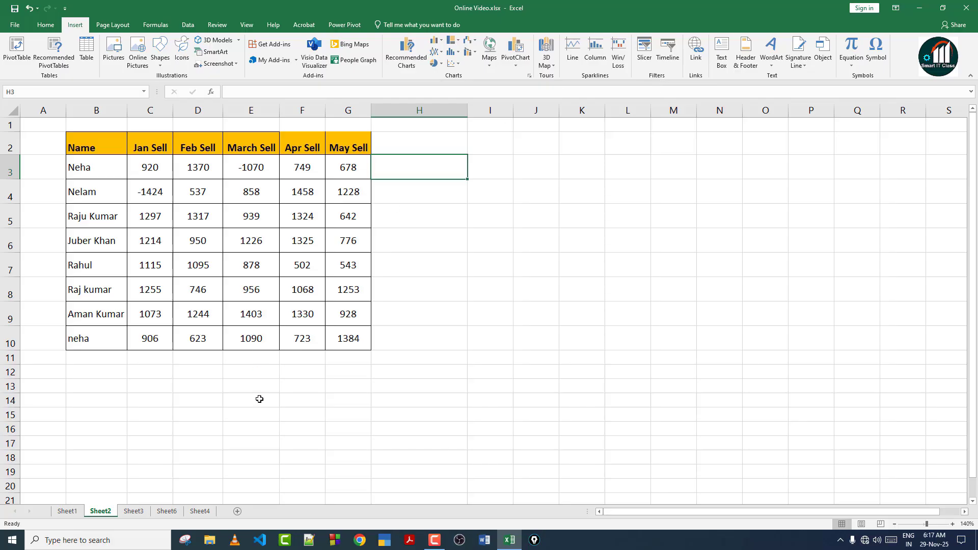
Go through Sheet3 to Sheet6 with the State PivotTable and its column chart.
click(144, 513)
click(166, 513)
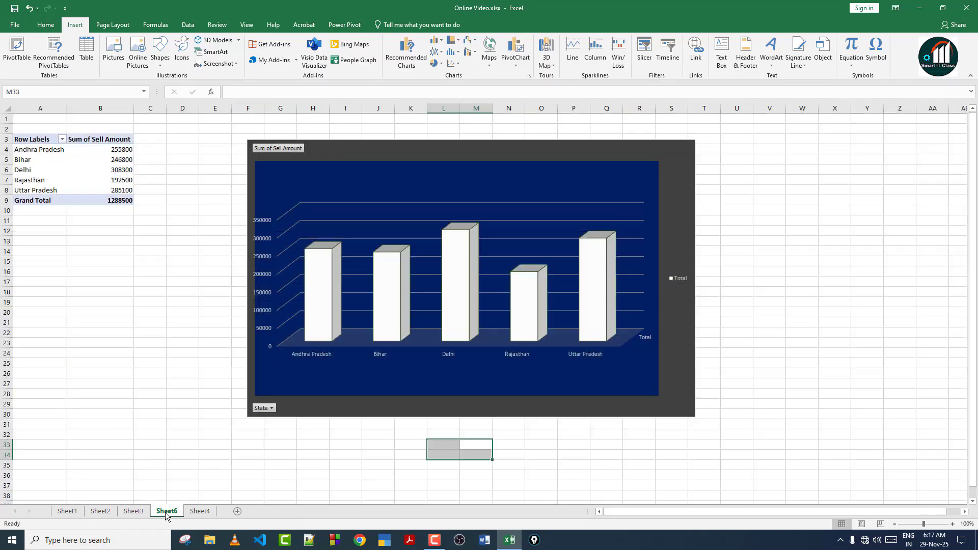
On Sheet4, give the dates in F4:F26 the Short Date format (29-11-25 to 21-12-25).
click(200, 512)
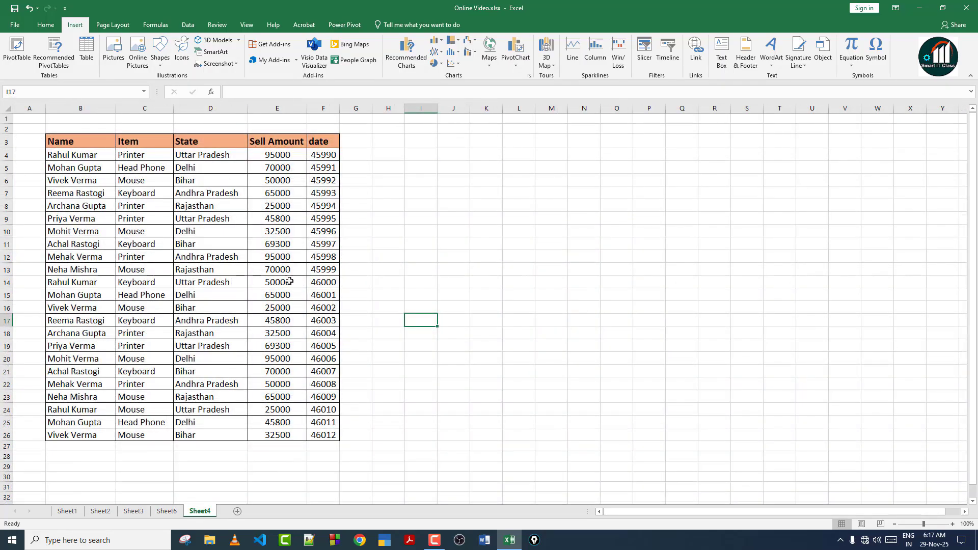
drag(75, 150, 77, 334)
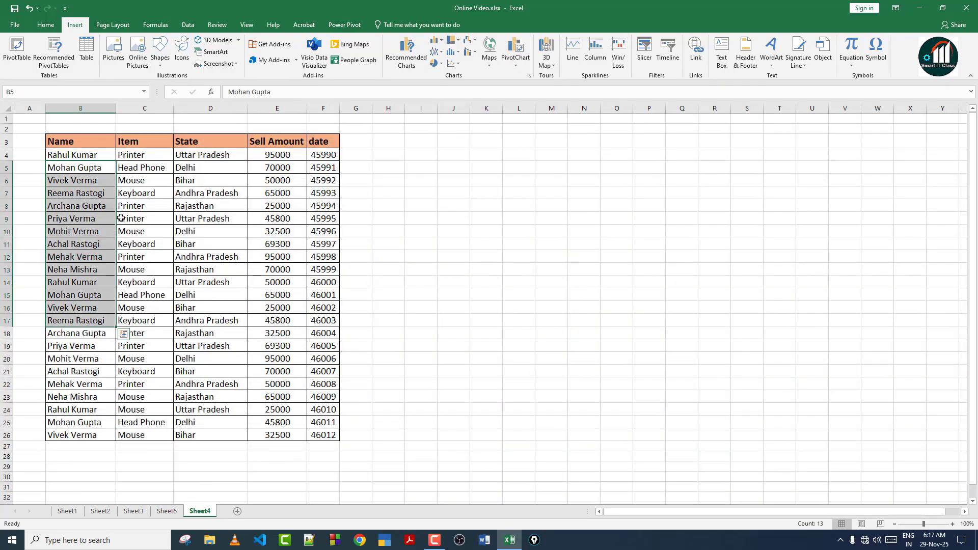
drag(144, 142, 144, 372)
drag(209, 161, 210, 346)
drag(278, 155, 278, 282)
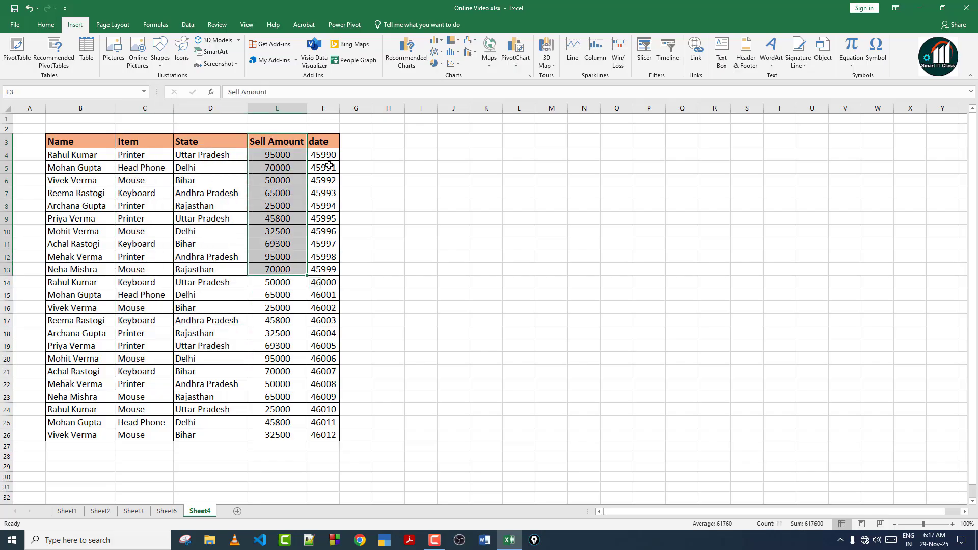
drag(330, 155, 324, 257)
drag(307, 314, 325, 437)
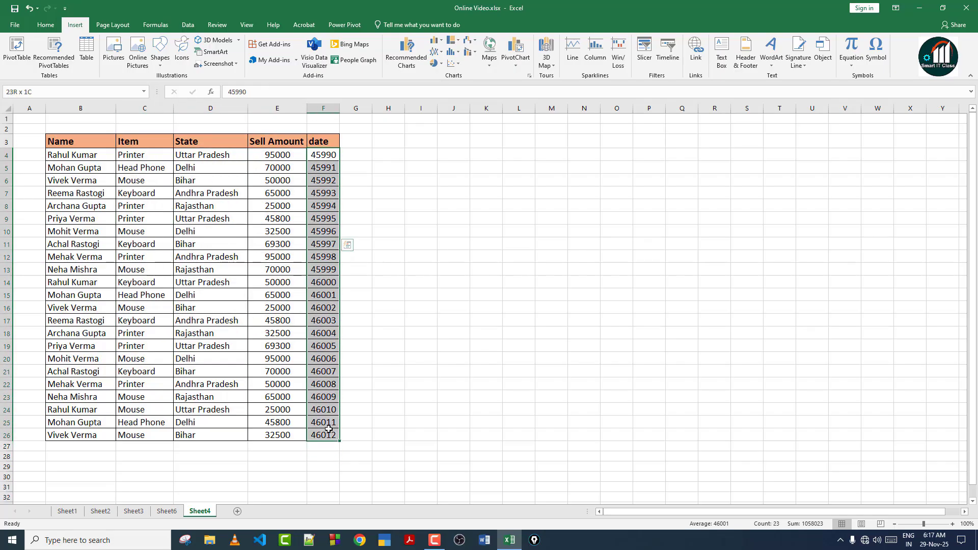
click(46, 25)
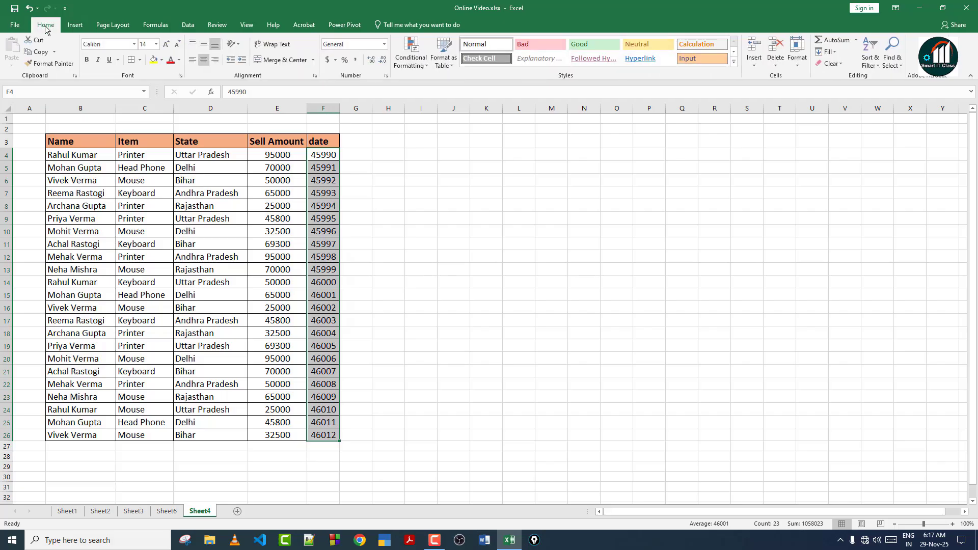
click(386, 45)
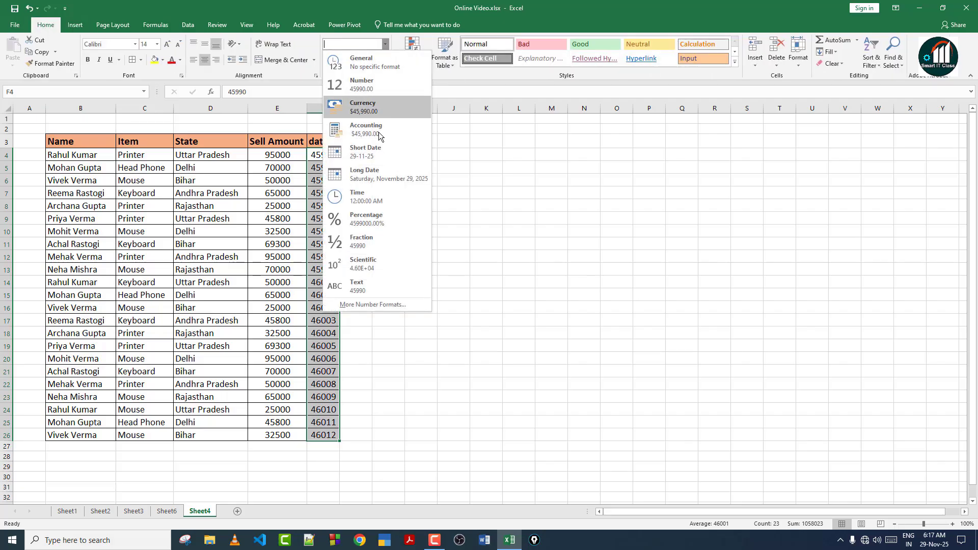
click(380, 153)
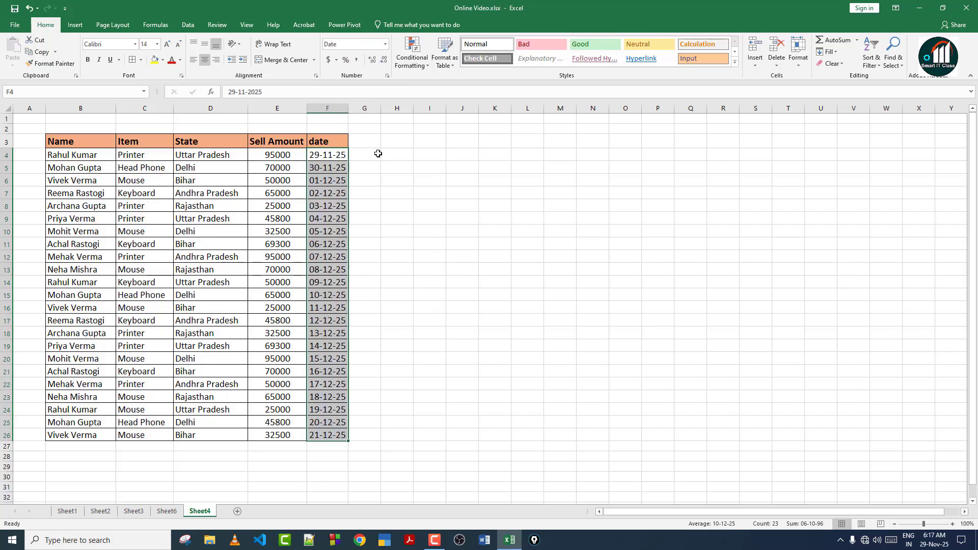
click(328, 184)
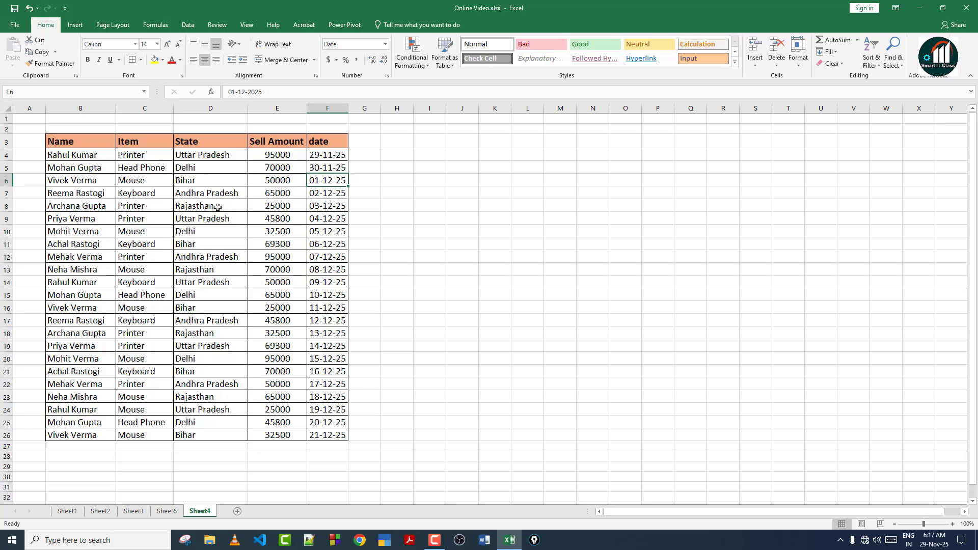
click(205, 158)
click(201, 184)
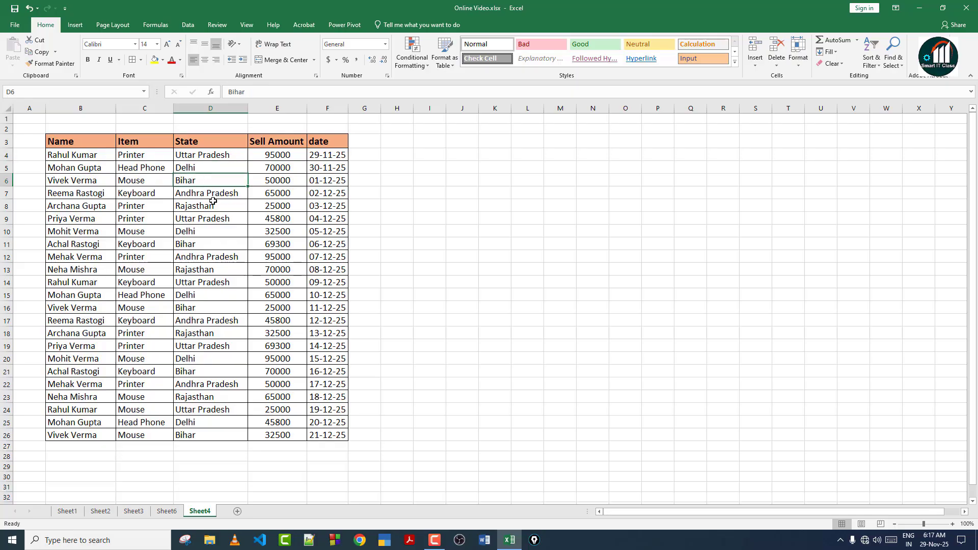
click(206, 207)
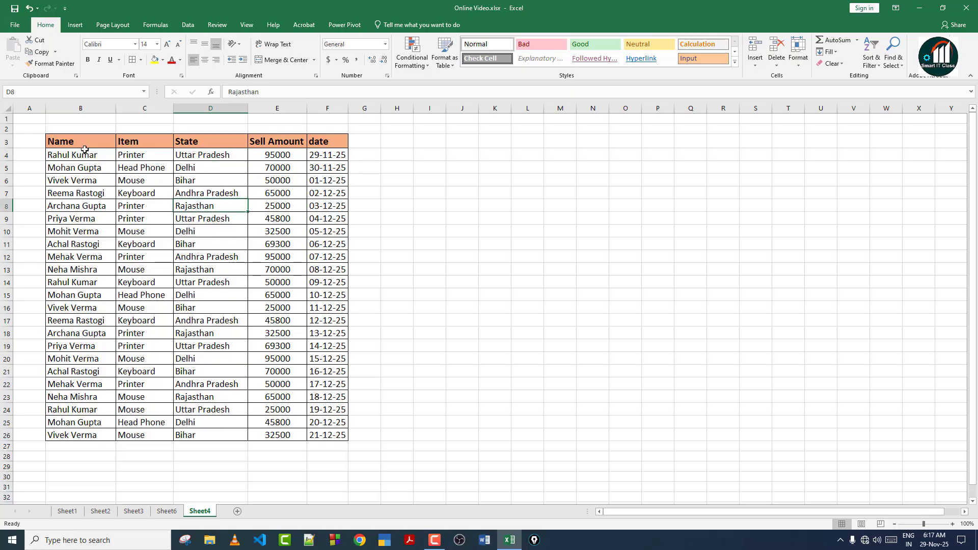
drag(85, 153, 318, 435)
click(211, 295)
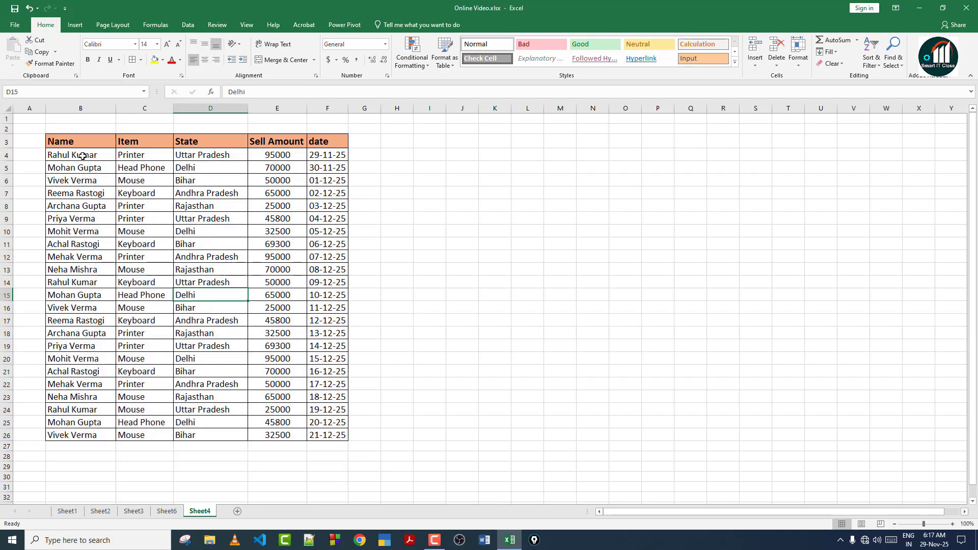
drag(109, 180, 201, 206)
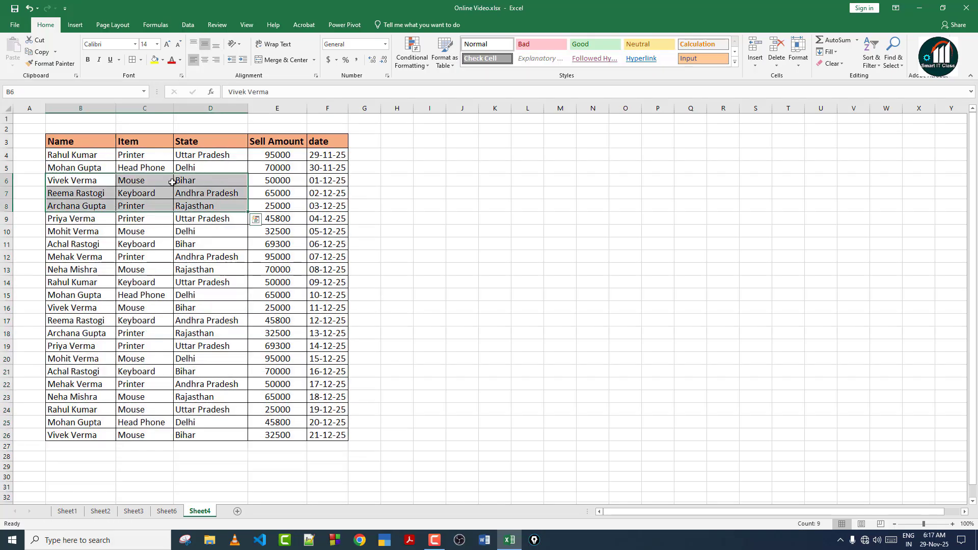
click(197, 245)
click(75, 25)
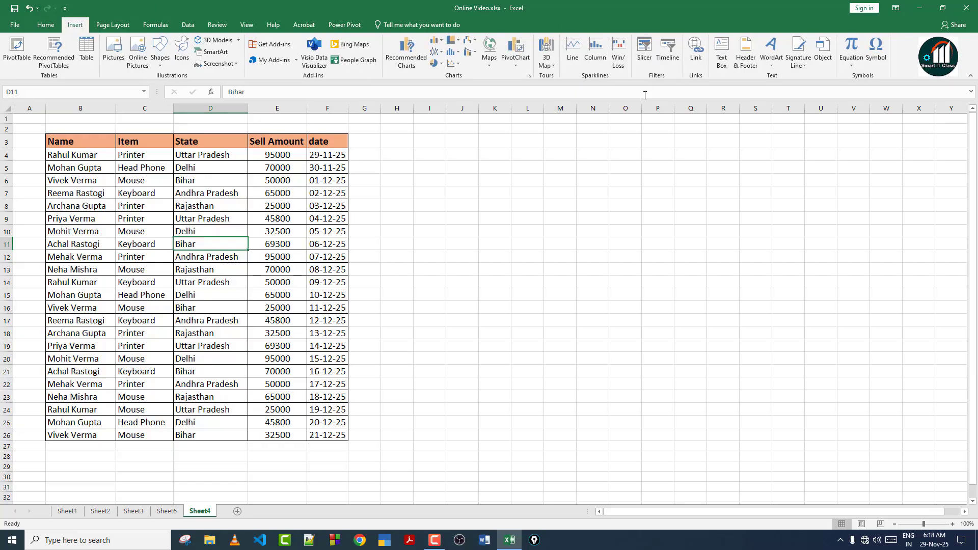
click(646, 50)
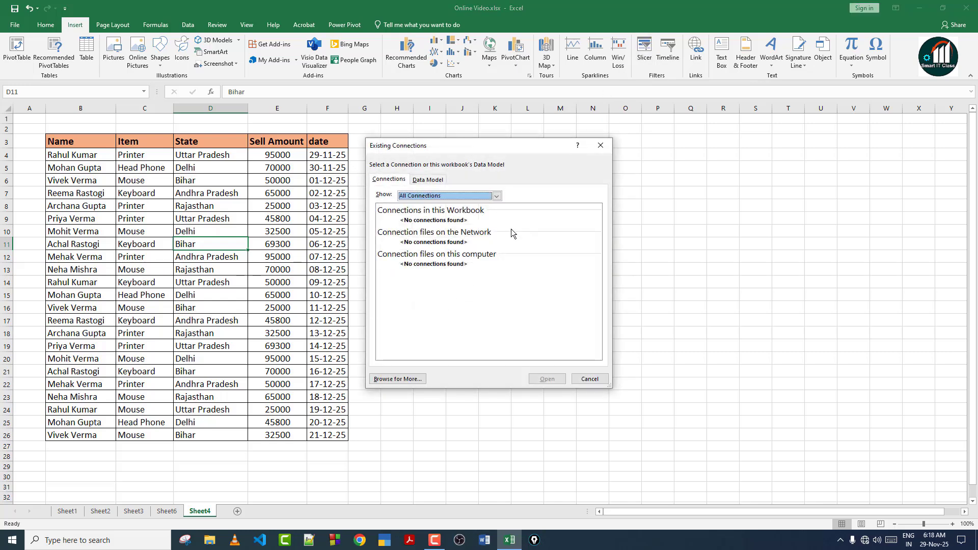
click(601, 146)
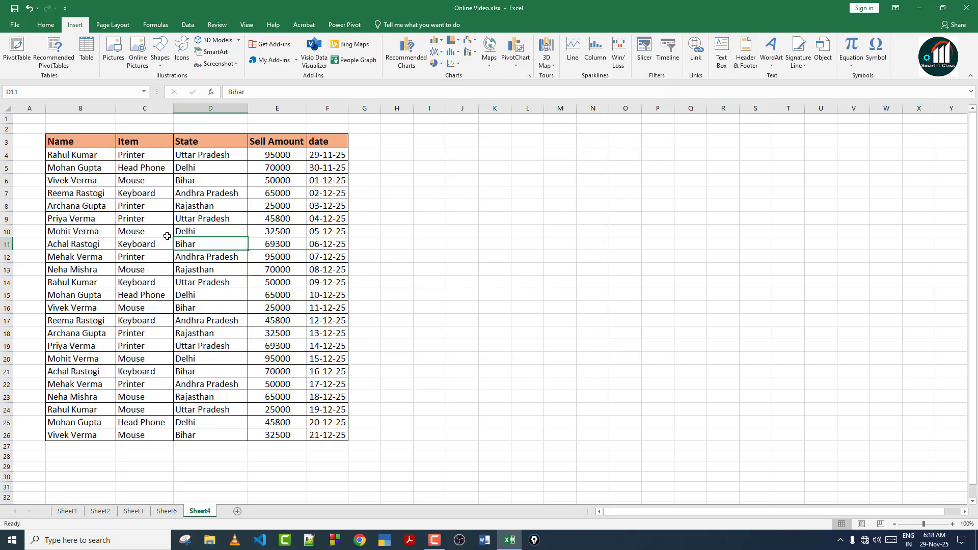
Convert the B3:F26 sales range into Table1 with a header row.
drag(85, 148, 311, 431)
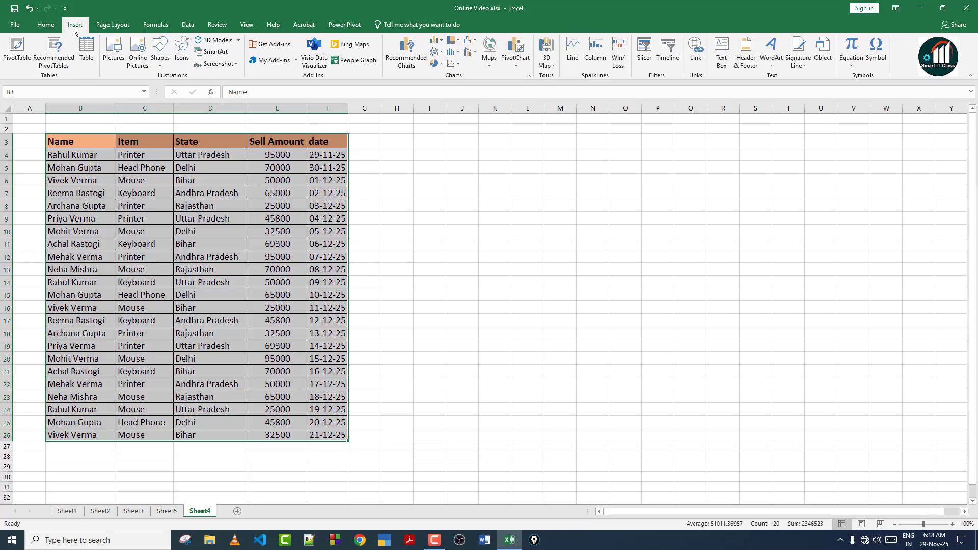
click(91, 60)
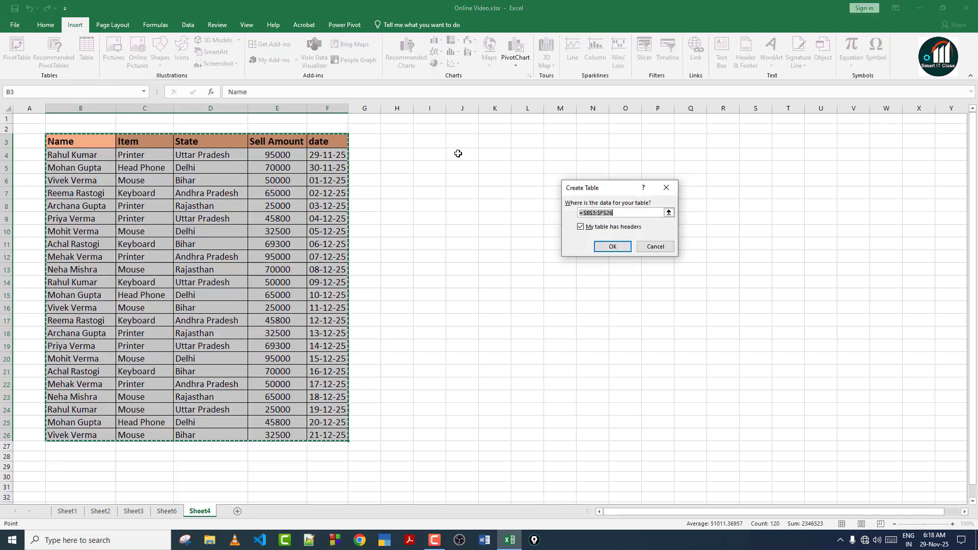
click(613, 247)
drag(278, 245, 275, 250)
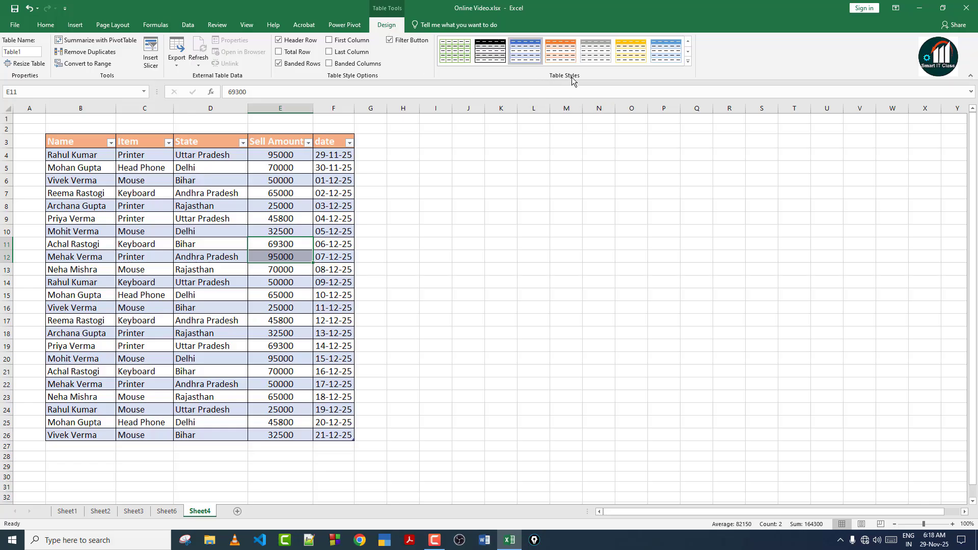
Apply a medium green table style, then switch it to a blue style.
click(688, 62)
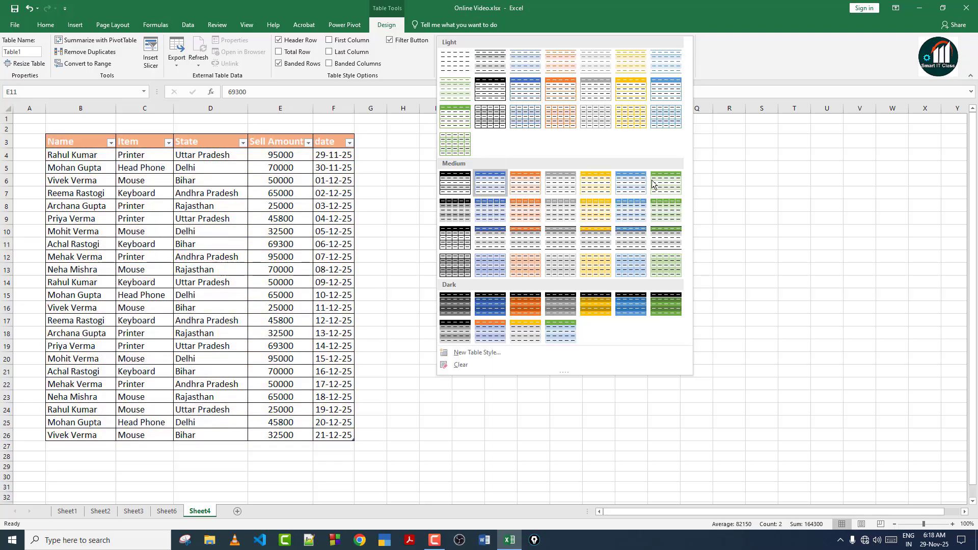
click(671, 263)
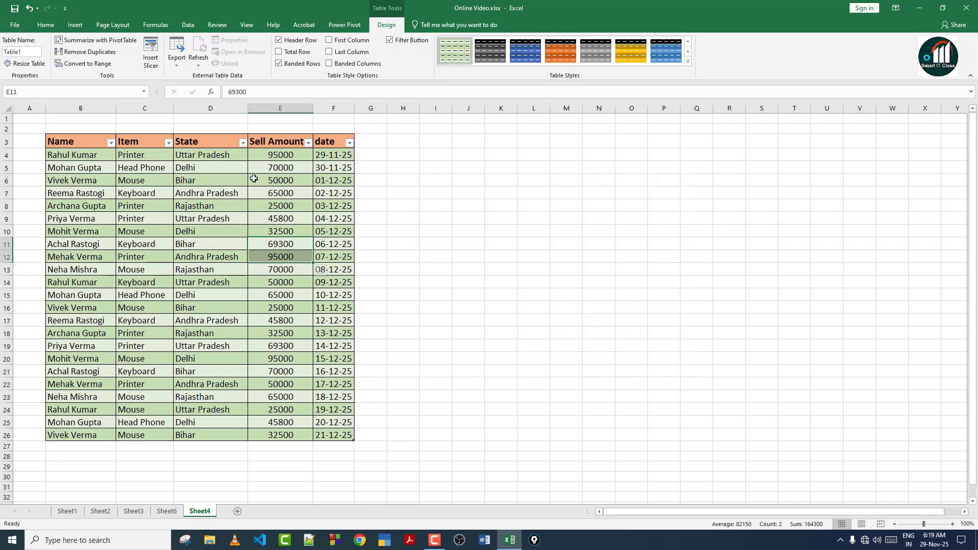
click(653, 56)
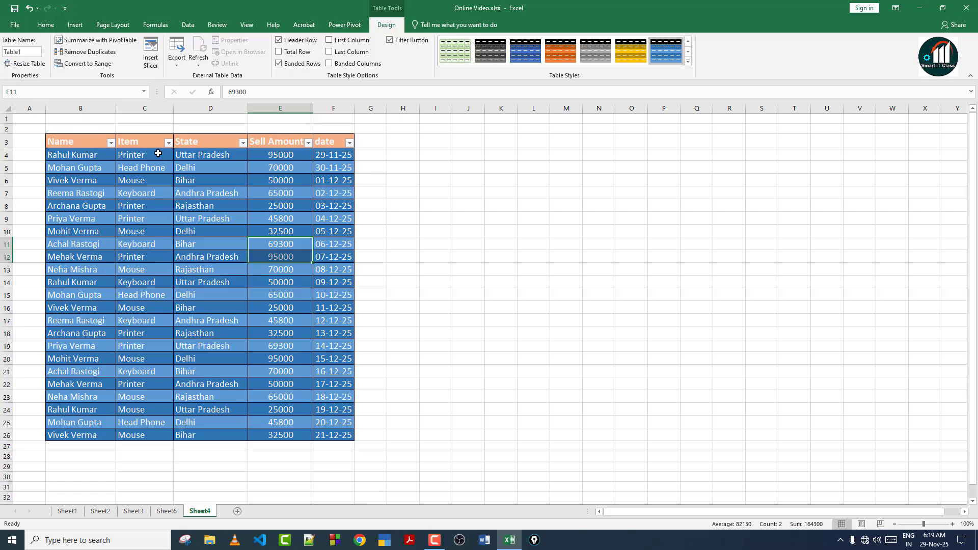
Turn Filter Button, Header Row and First Column off and back on again.
click(391, 41)
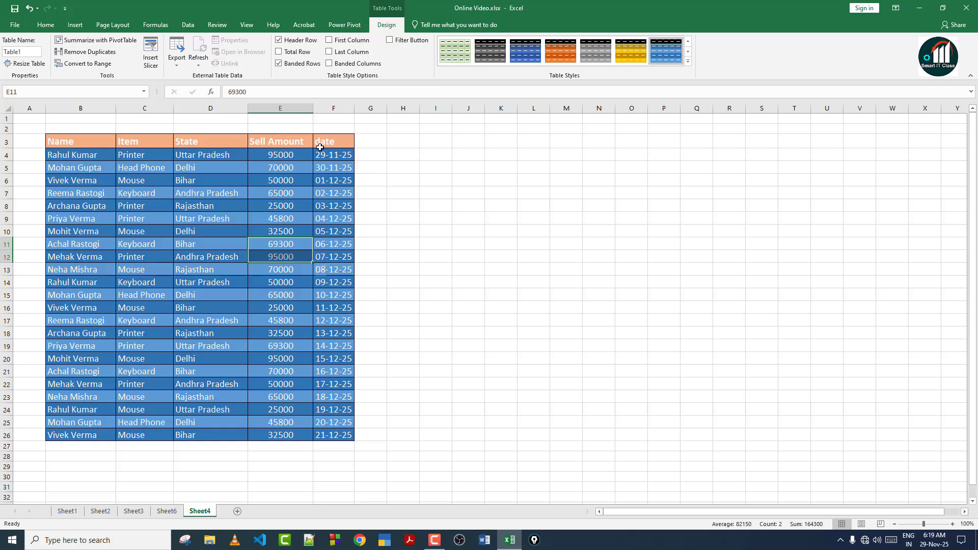
click(391, 41)
click(289, 42)
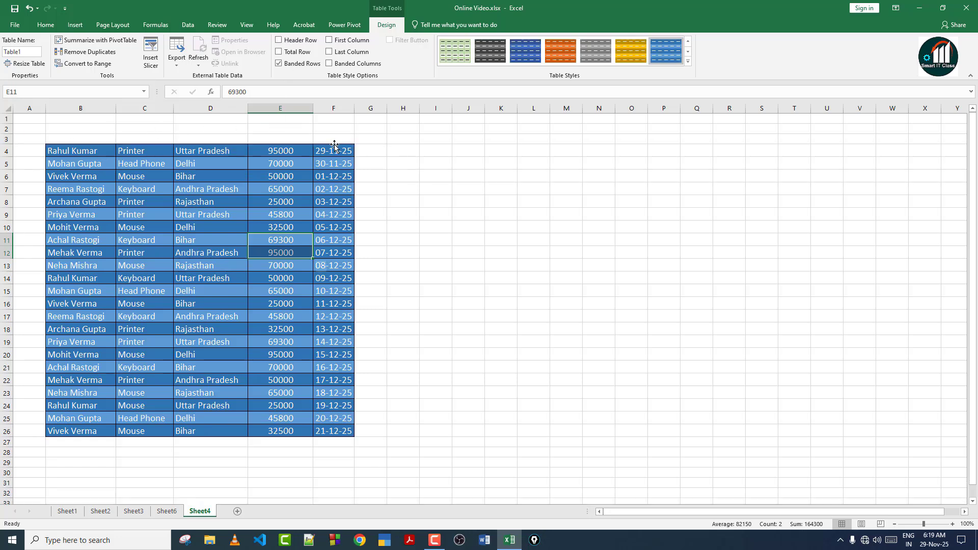
key(ctrl+z)
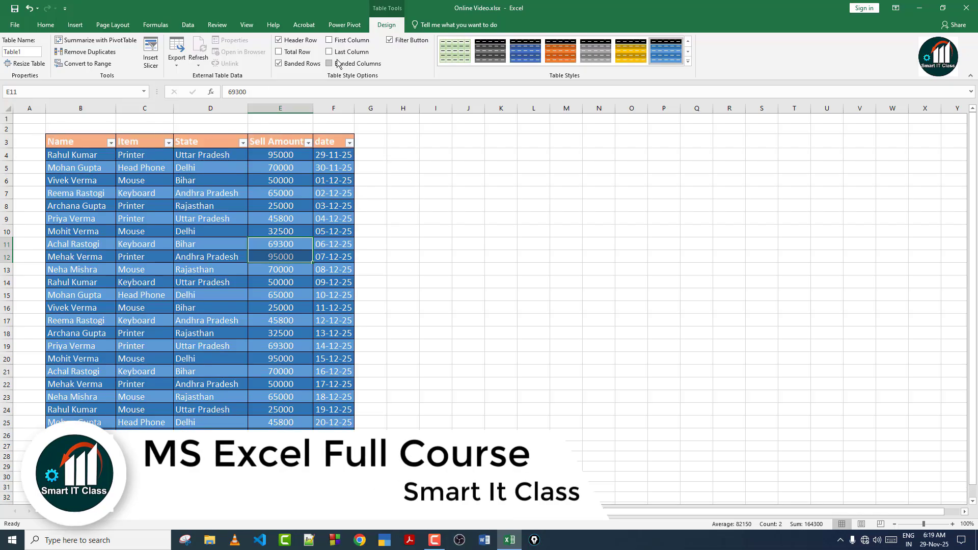
click(329, 41)
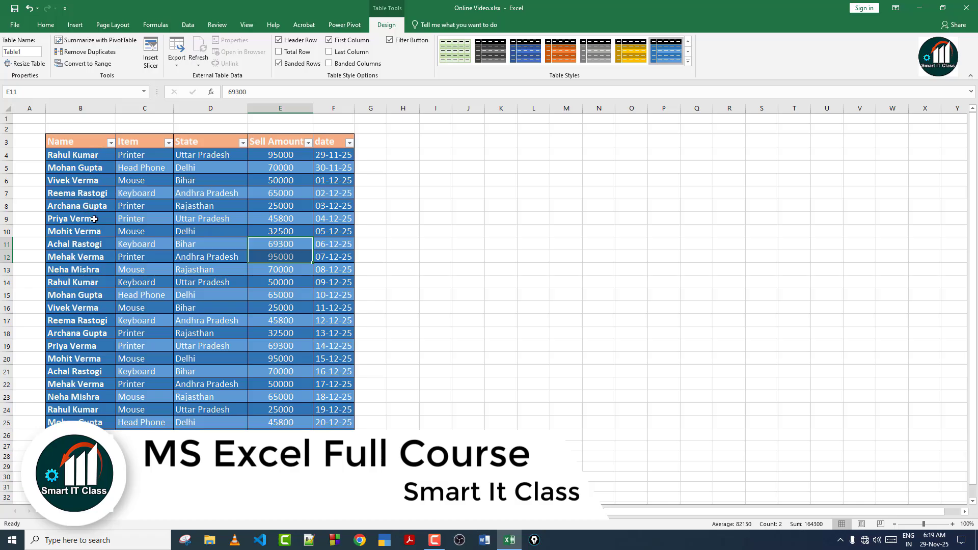
click(328, 40)
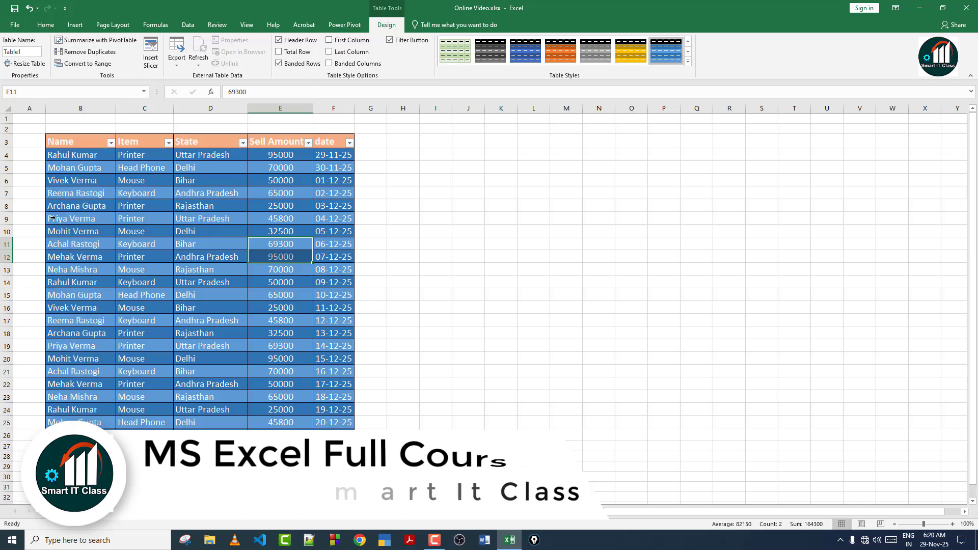
click(688, 61)
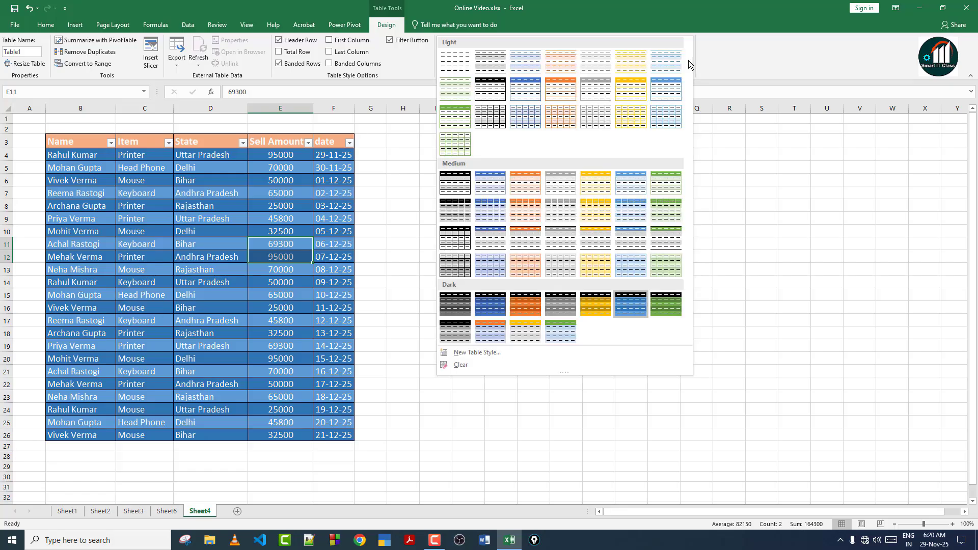
Apply a light green table style, then add and remove bold first and last columns.
click(458, 123)
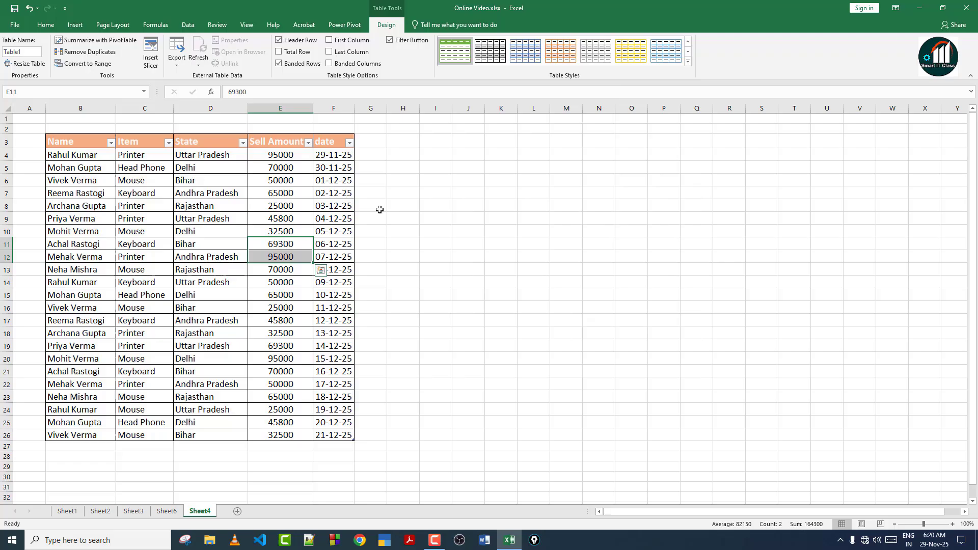
click(329, 40)
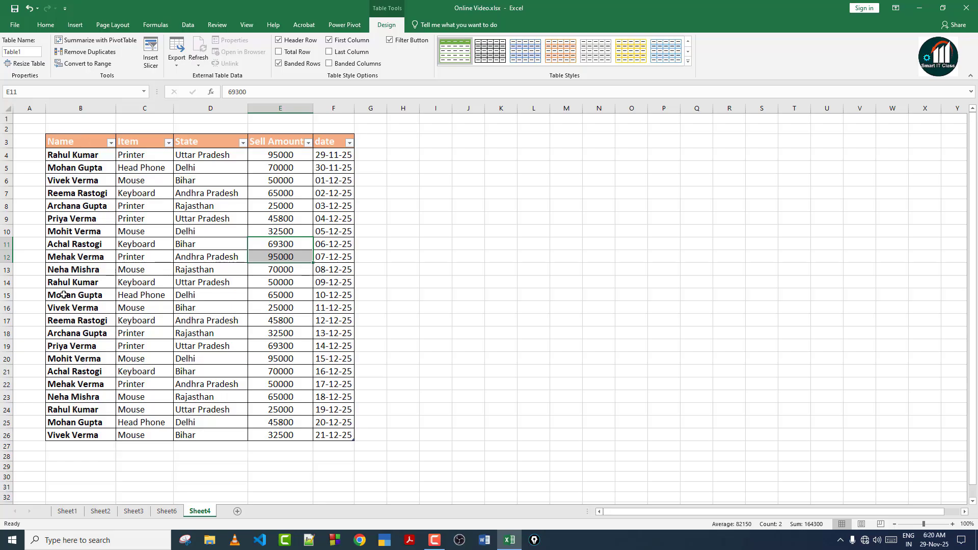
click(329, 51)
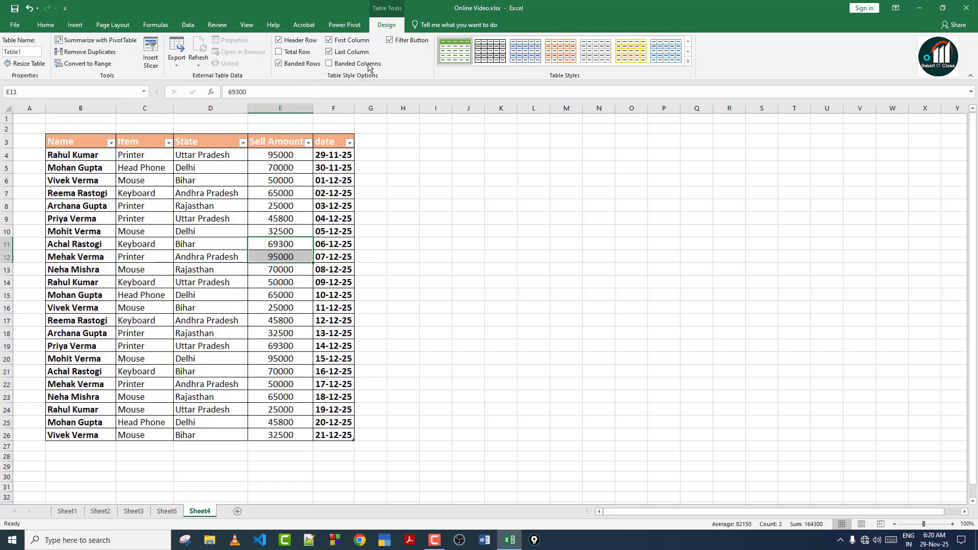
click(349, 52)
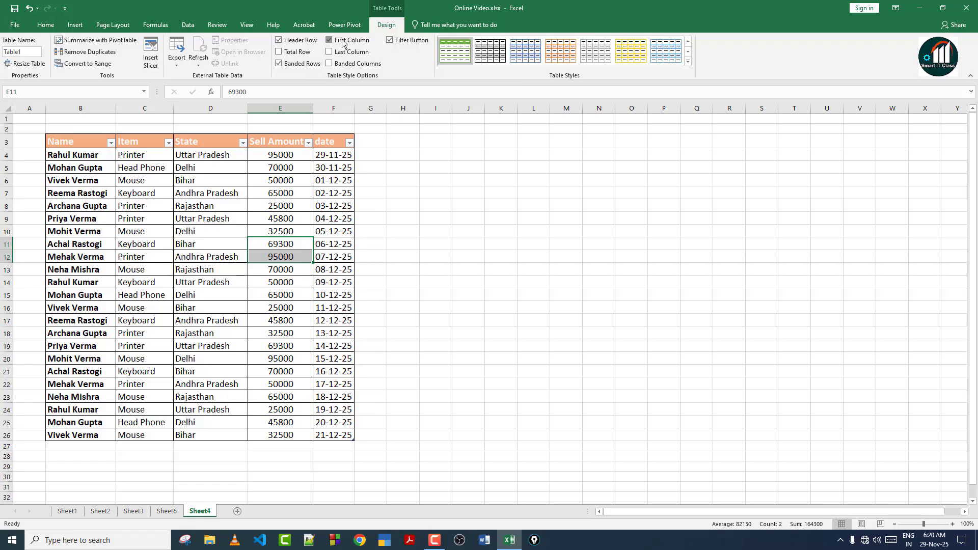
click(346, 40)
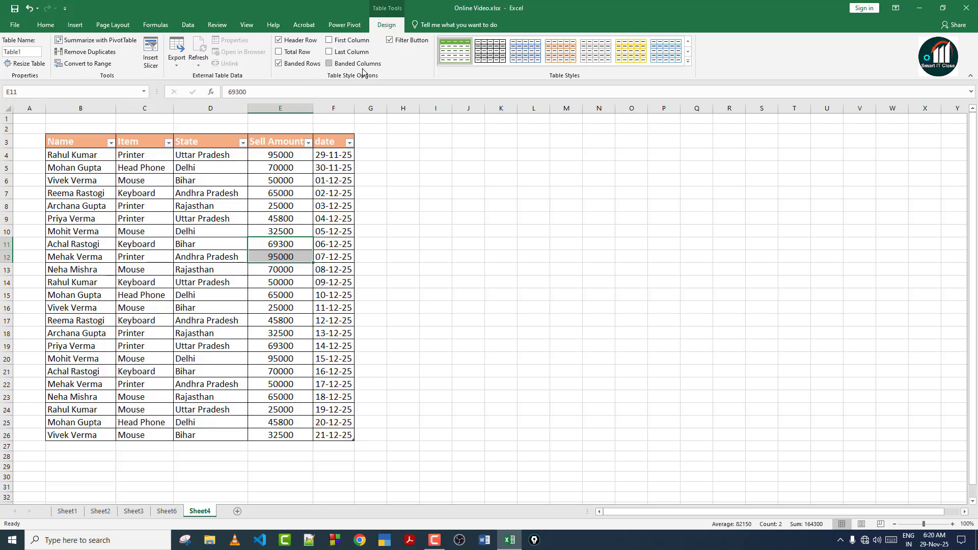
Switch between the Insert and Table Design tabs and select cell E9.
click(75, 25)
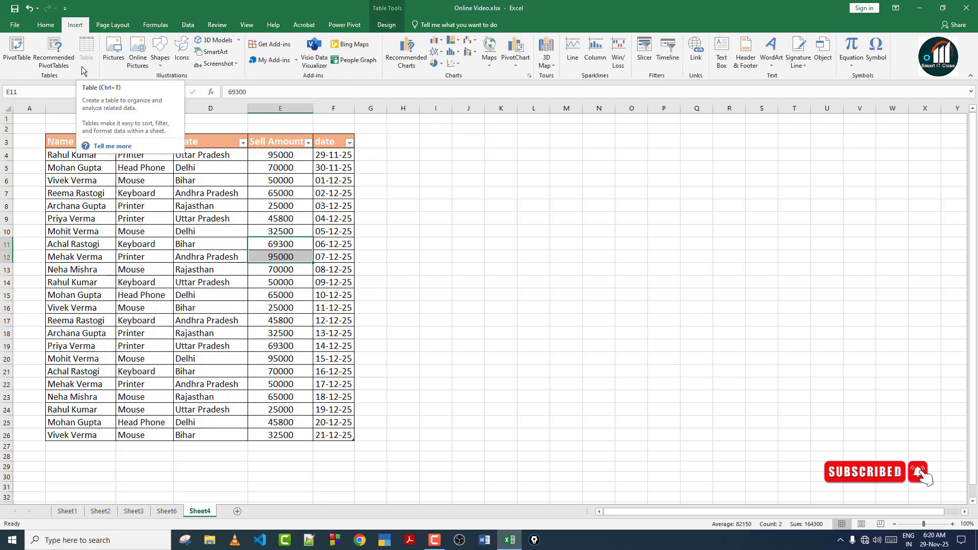
click(386, 25)
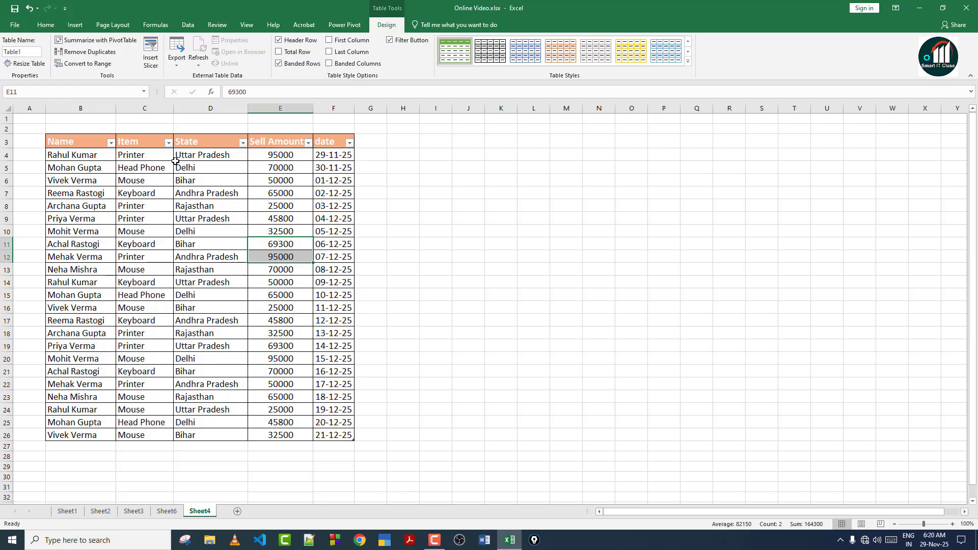
click(75, 24)
click(264, 214)
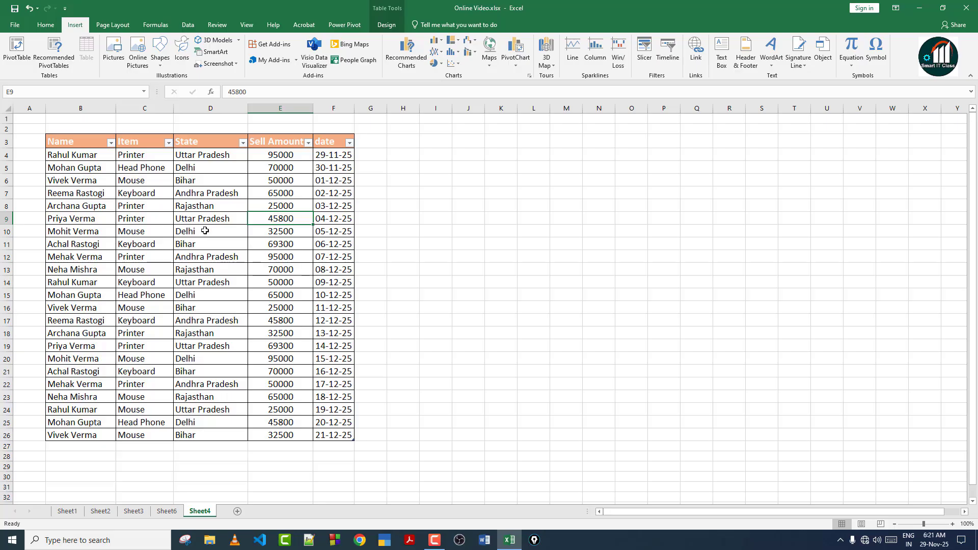
Filter the State column to show only Uttar Pradesh rows.
click(244, 143)
click(161, 243)
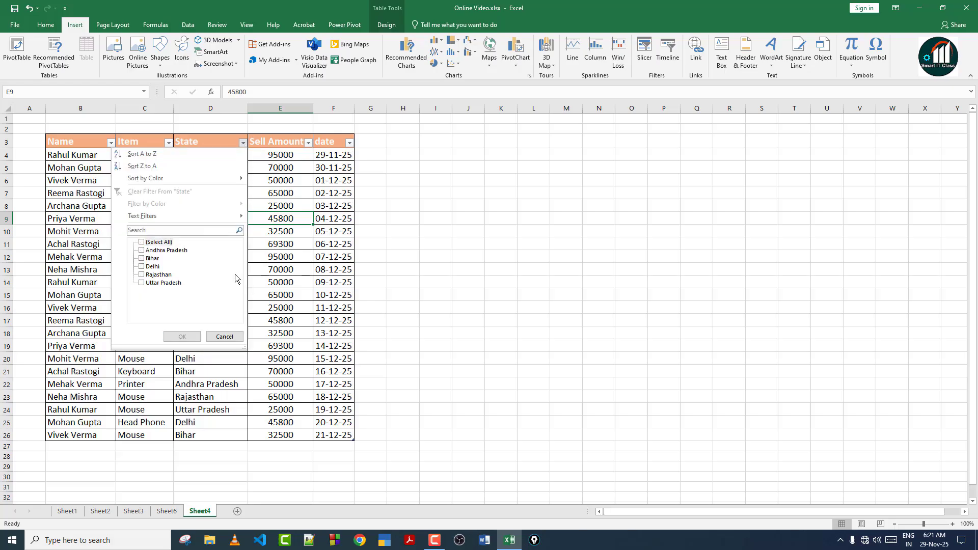
click(185, 283)
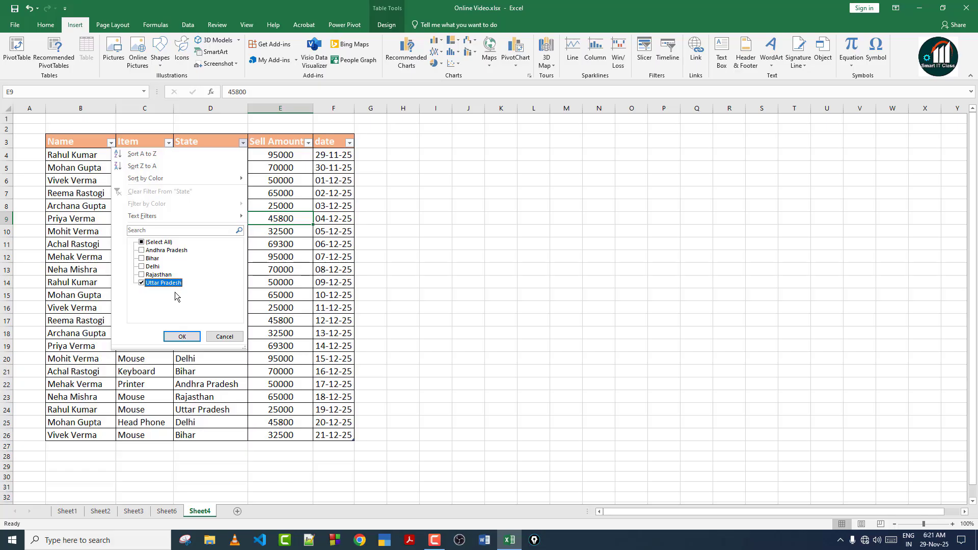
click(184, 336)
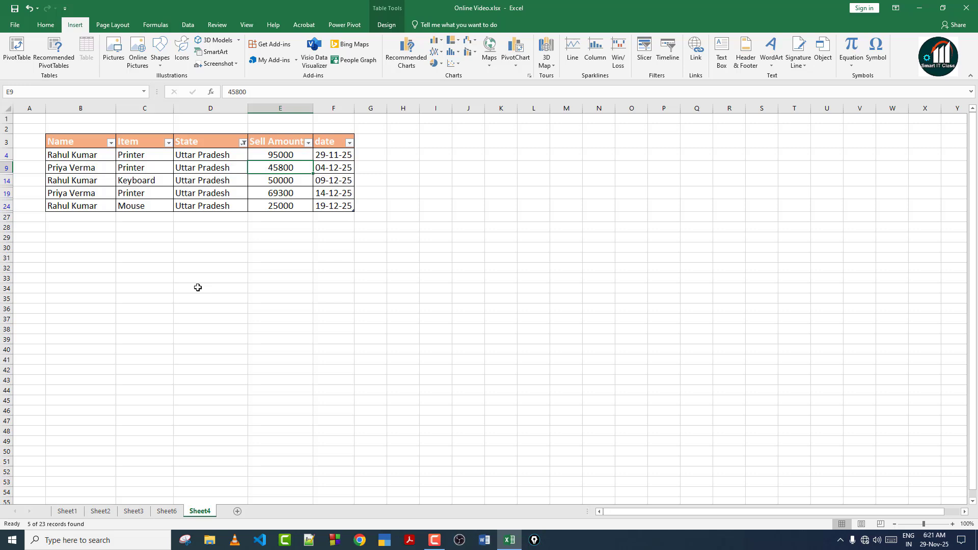
drag(202, 155, 236, 195)
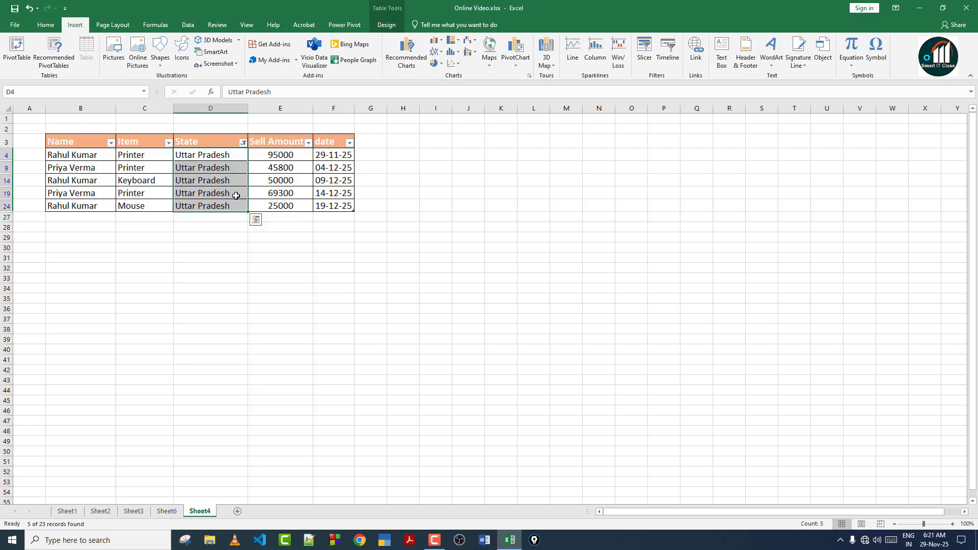
click(231, 198)
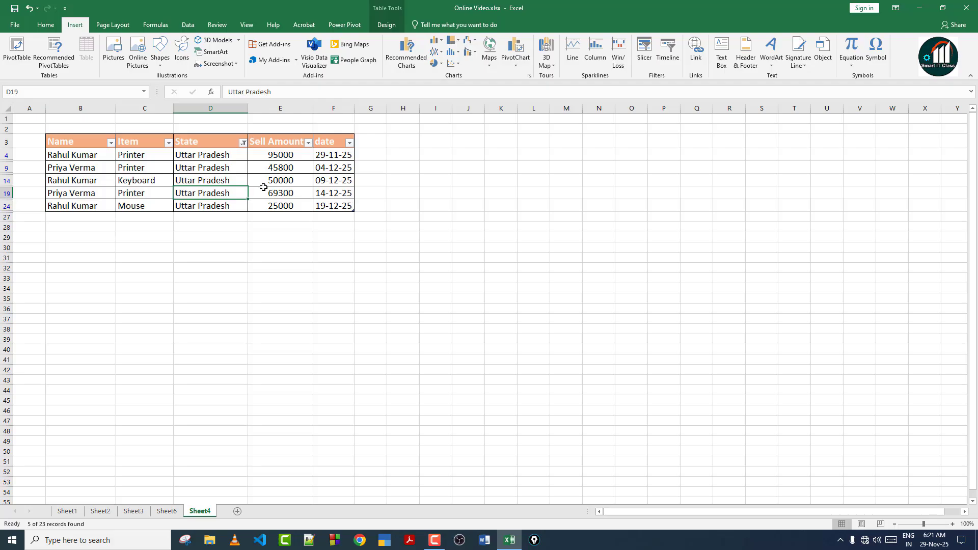
Filter the Item column down to Printer only.
click(168, 143)
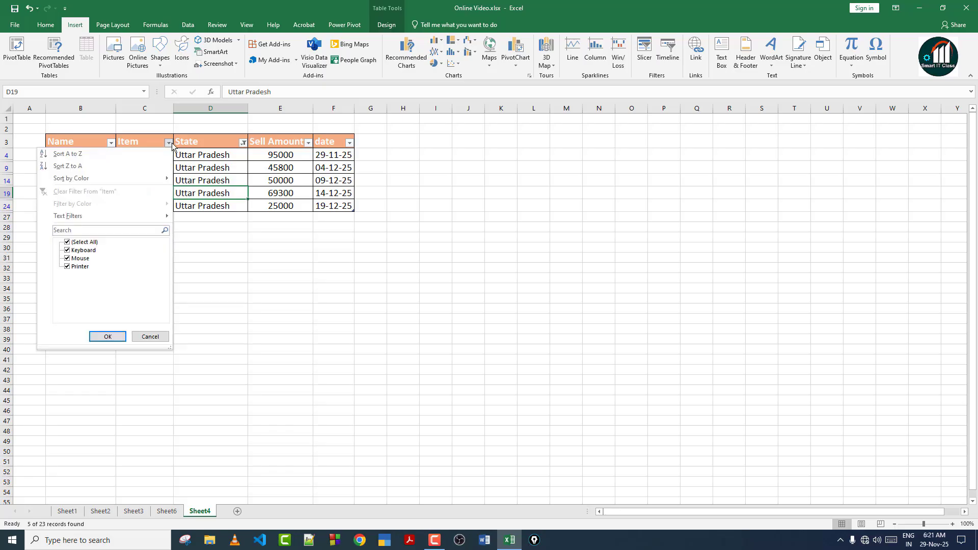
click(84, 242)
click(81, 267)
click(107, 336)
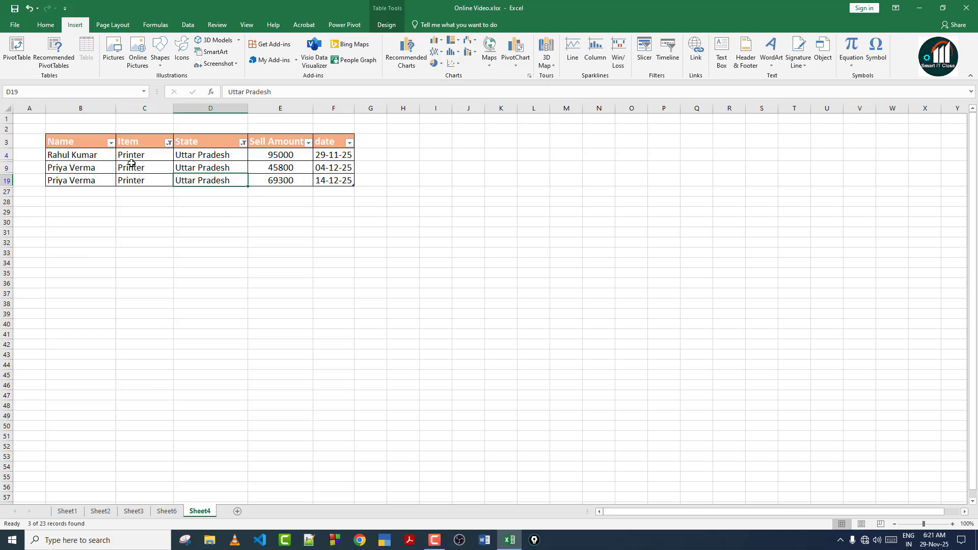
Clear the State filter, then select all items so all 23 rows show.
click(243, 144)
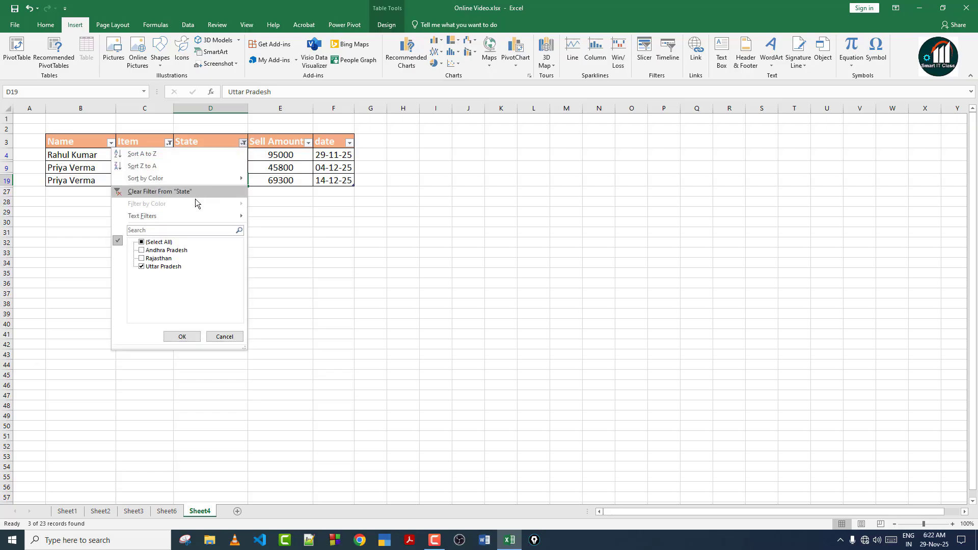
click(182, 337)
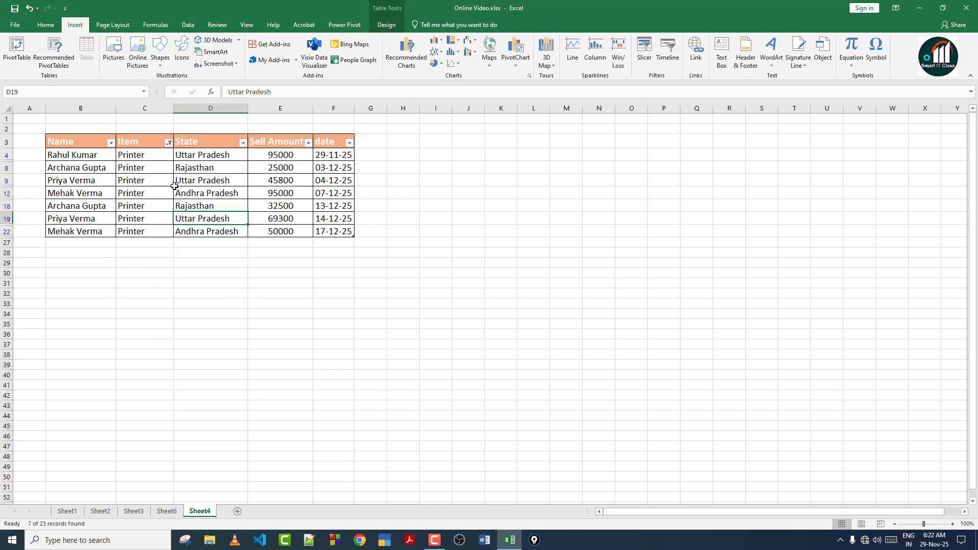
click(169, 143)
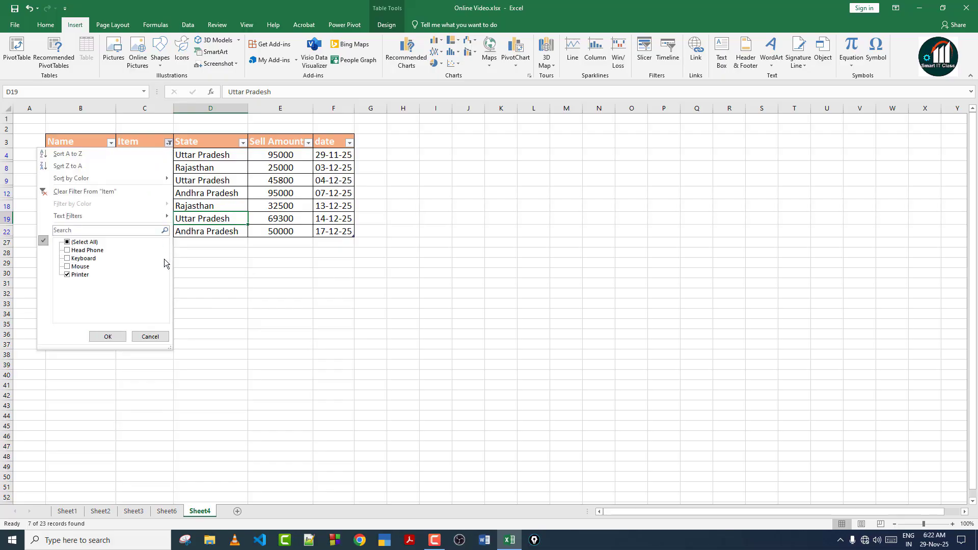
click(67, 242)
click(115, 335)
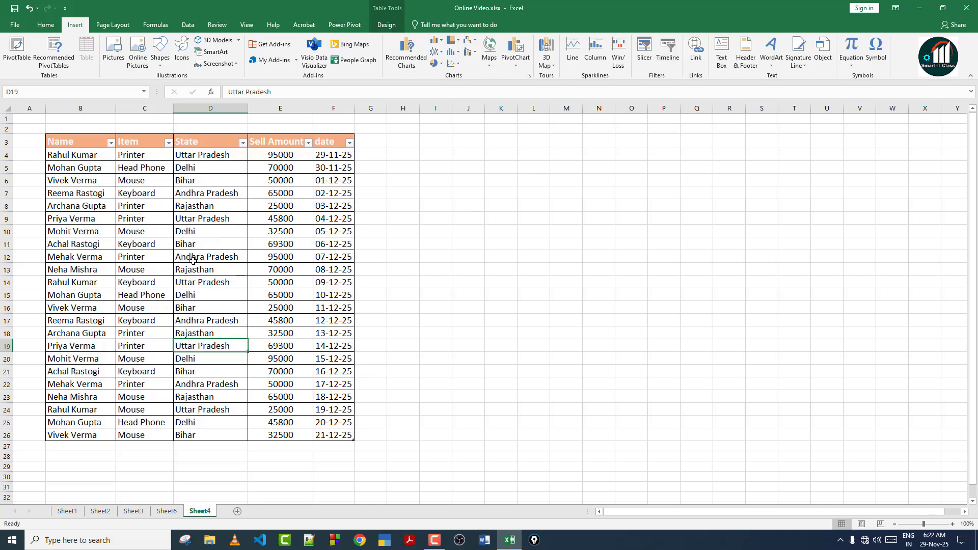
Insert slicers for the Item, State and Sell Amount fields.
click(645, 50)
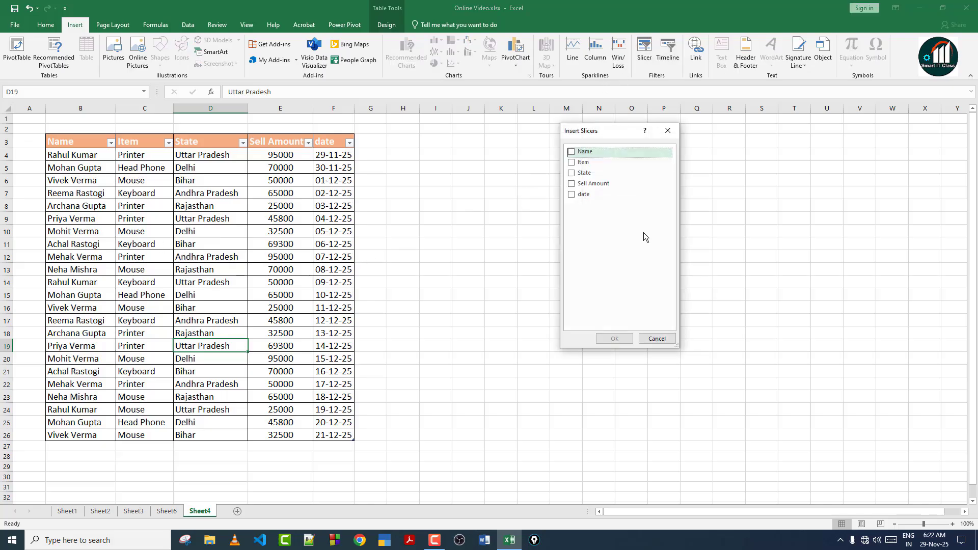
drag(609, 131, 575, 128)
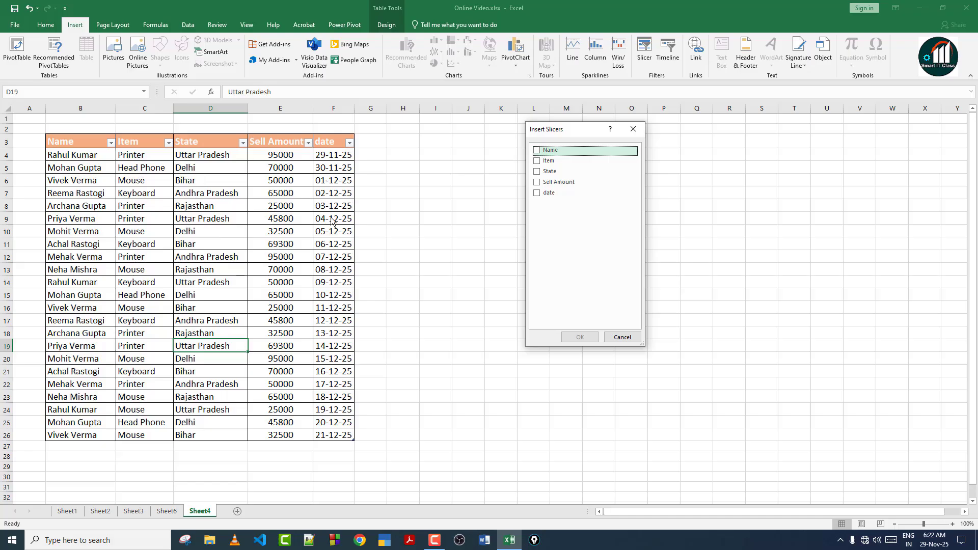
click(538, 162)
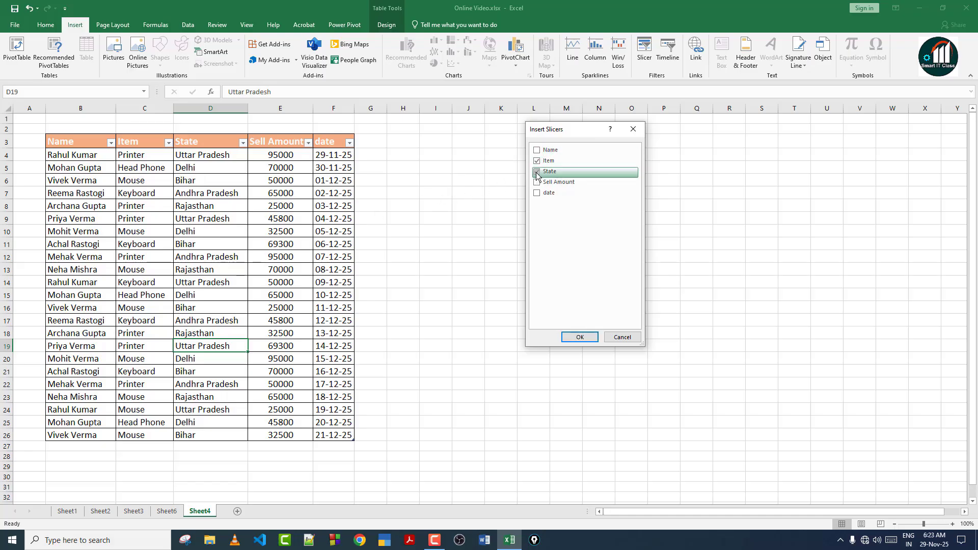
click(538, 176)
click(537, 183)
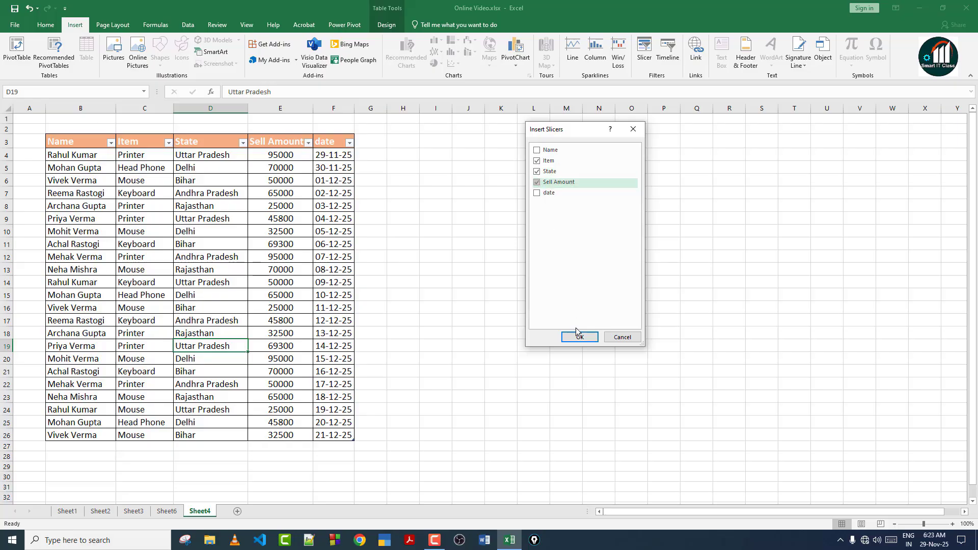
click(586, 338)
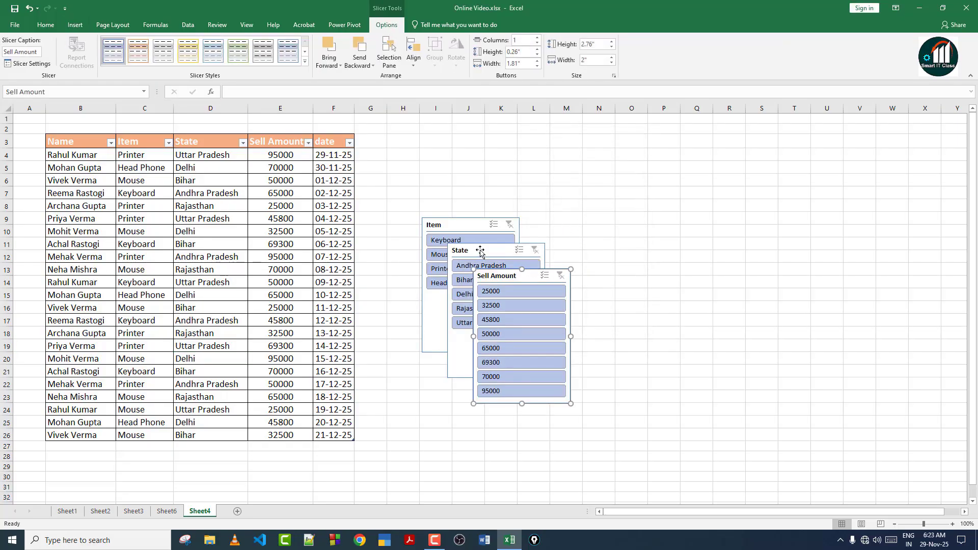
Arrange the State, Item and Sell Amount slicers in a row right of the table.
drag(480, 251, 605, 156)
drag(522, 275, 781, 184)
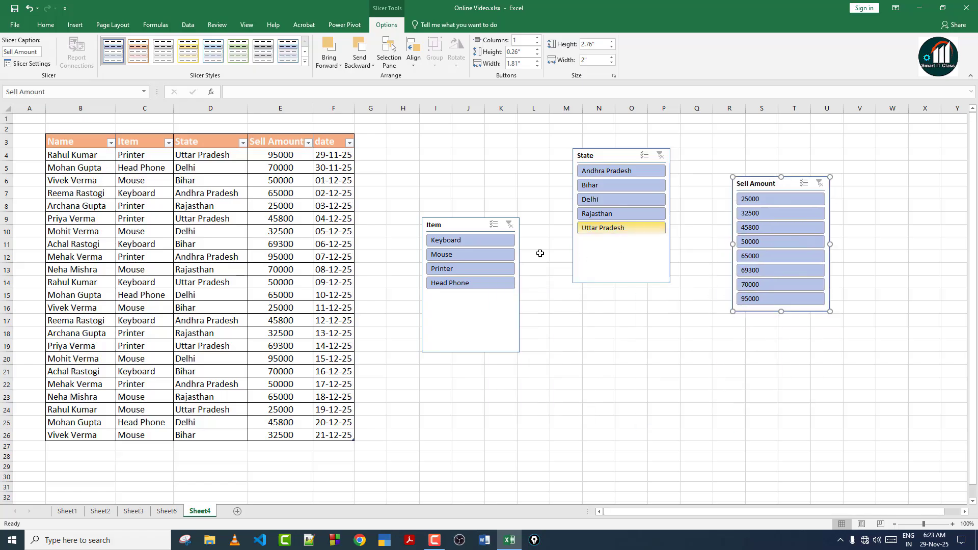
drag(456, 225, 875, 166)
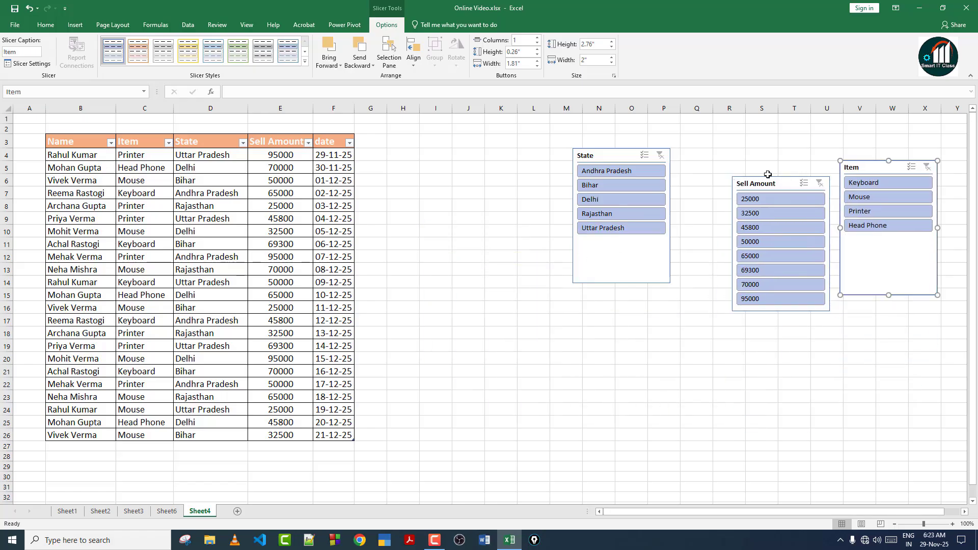
drag(768, 175, 709, 149)
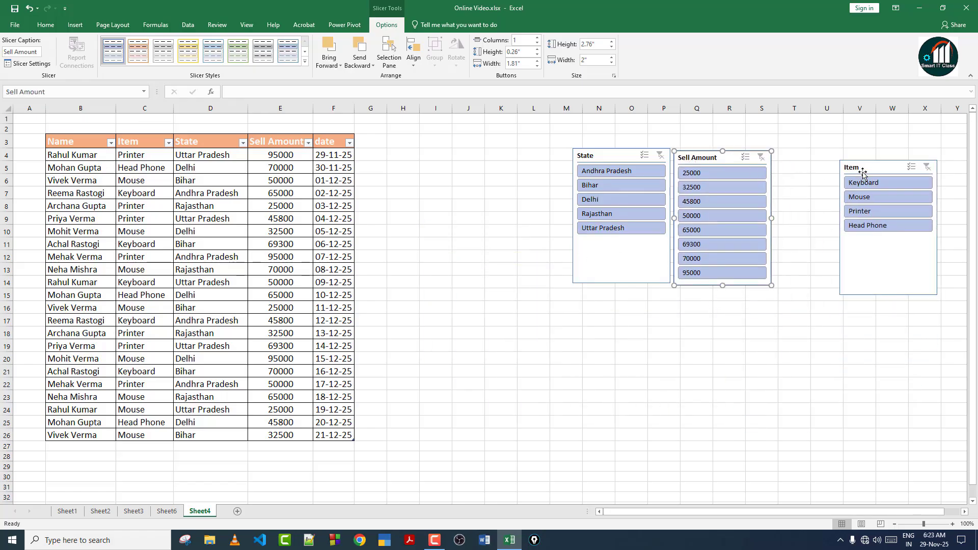
drag(863, 173, 800, 165)
drag(716, 158, 920, 171)
drag(811, 161, 717, 158)
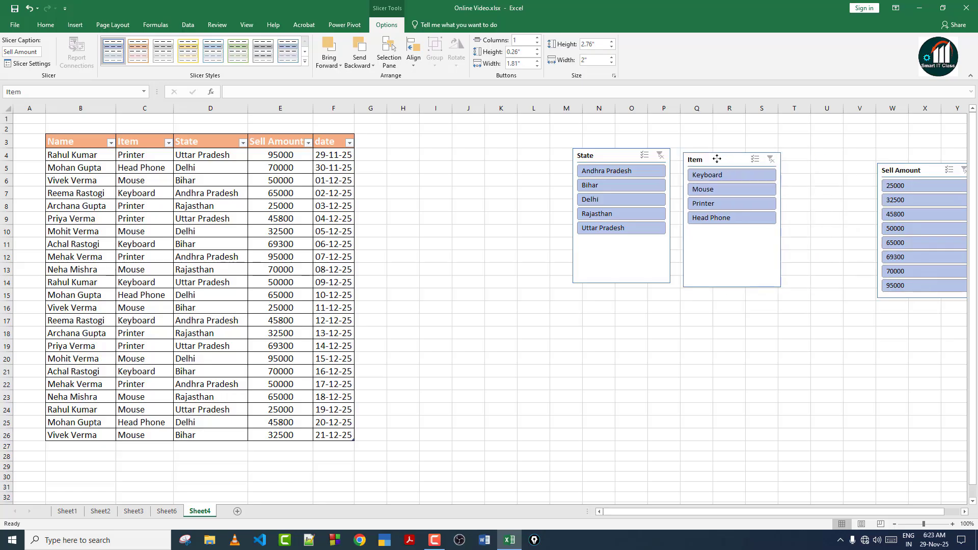
drag(908, 163, 829, 150)
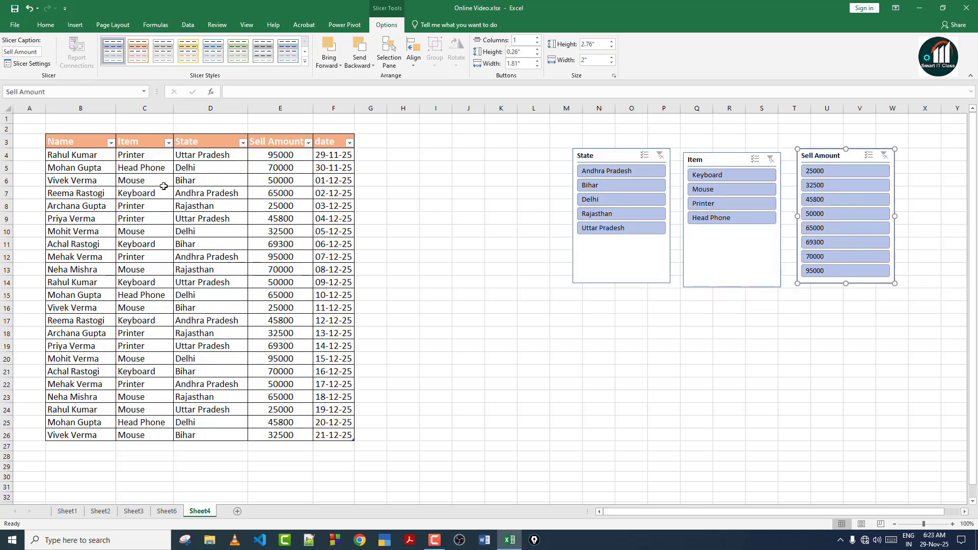
Filter with the Item slicer for Keyboard, Mouse and Printer, then Head Phone, clearing each time.
click(168, 144)
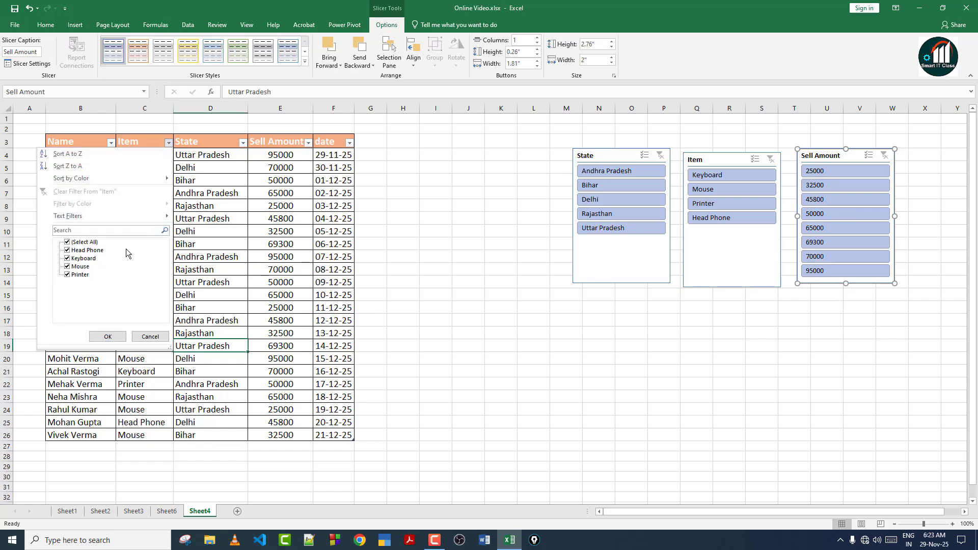
click(139, 336)
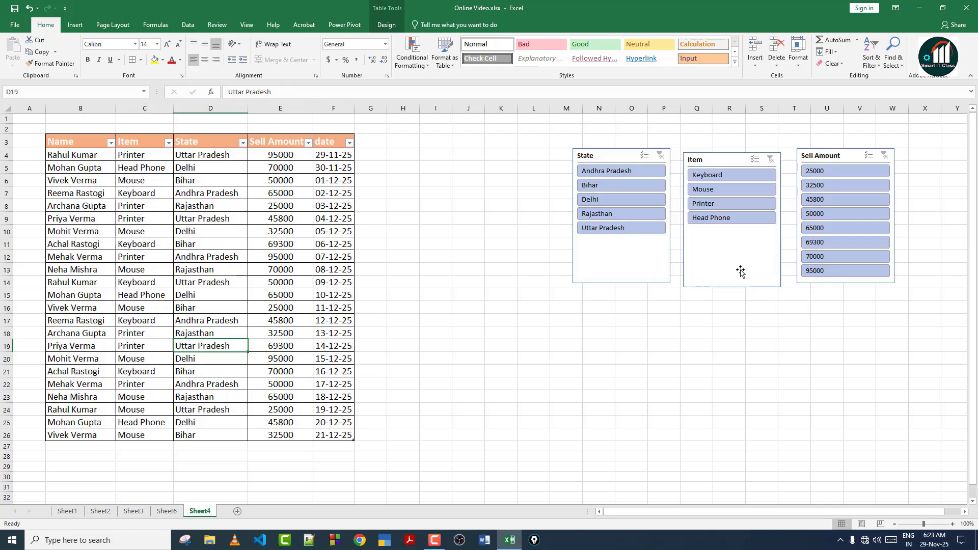
click(713, 175)
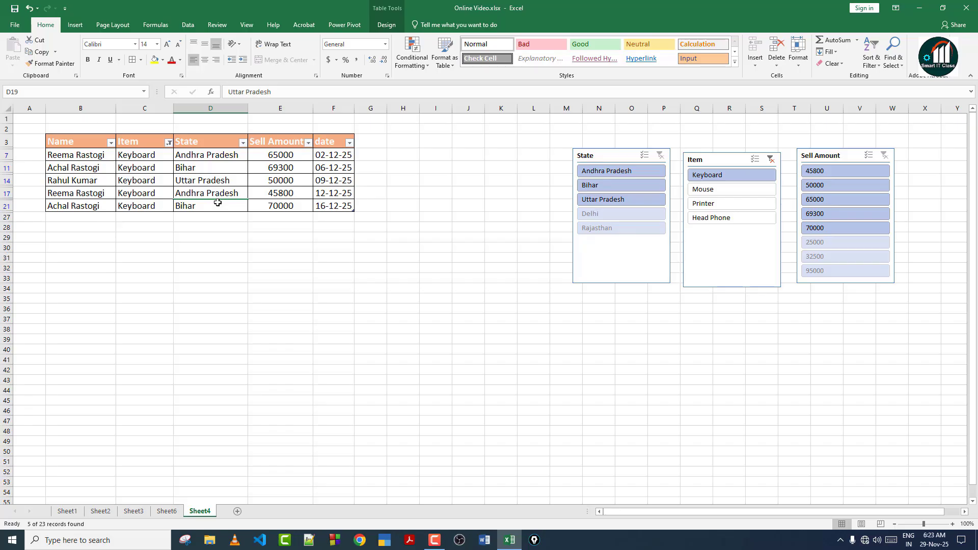
drag(717, 202, 717, 192)
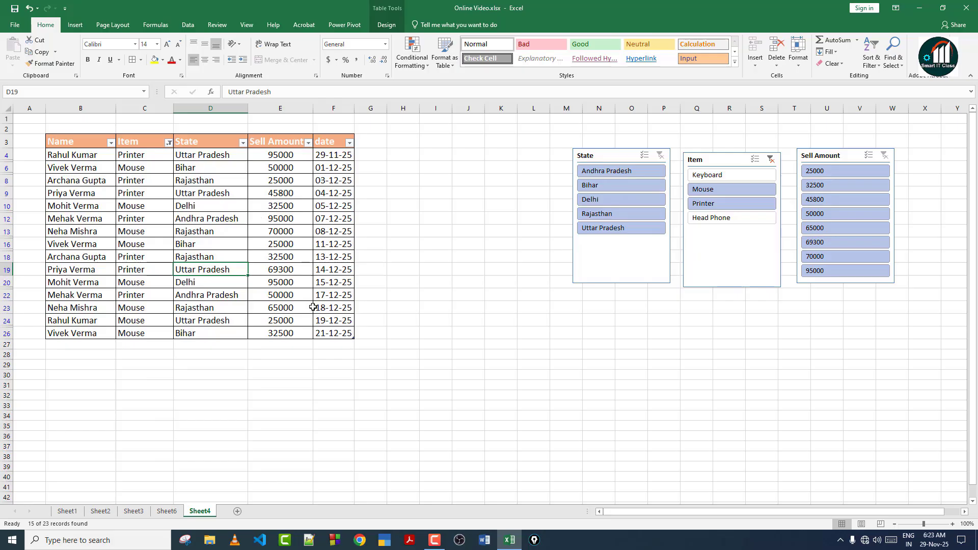
click(772, 158)
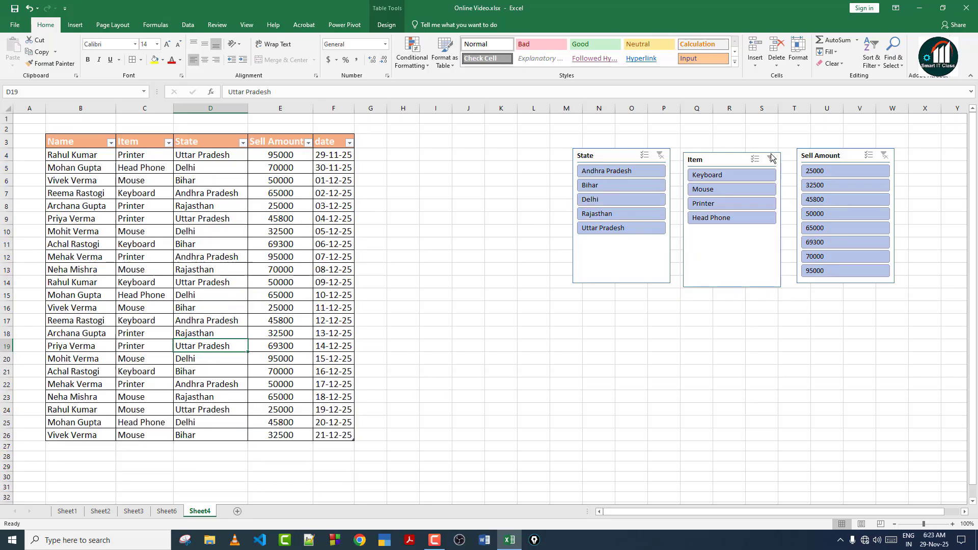
click(715, 219)
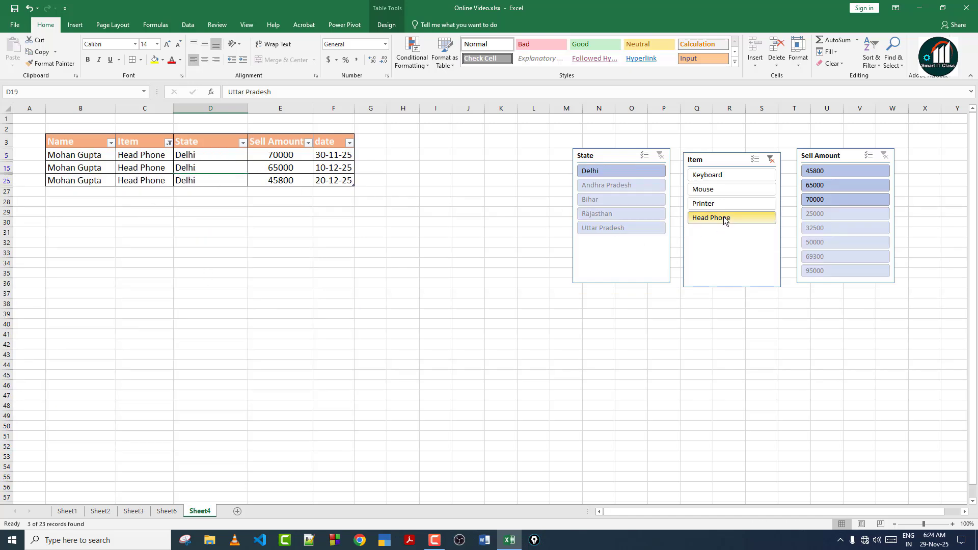
click(770, 158)
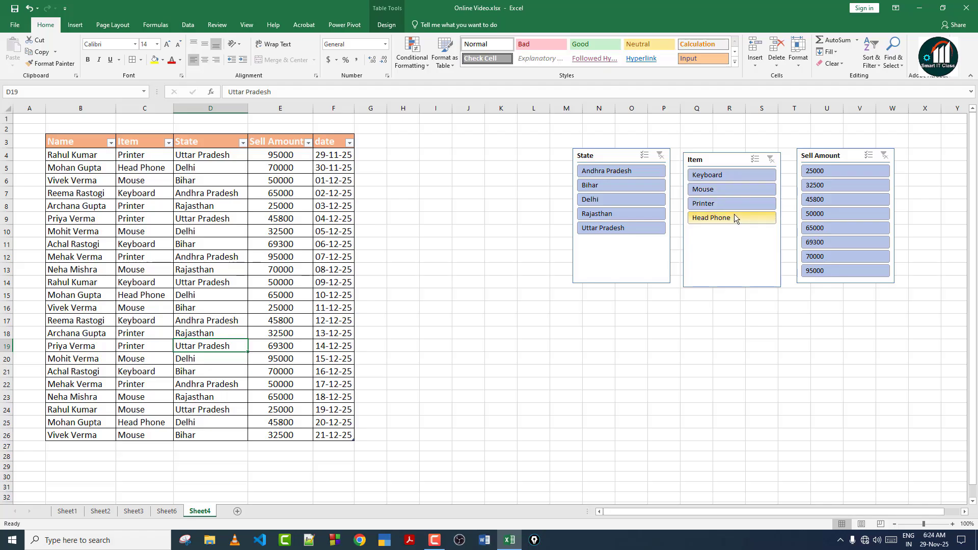
Filter by Delhi and Andhra Pradesh, then by 95000, clearing the State and Sell Amount slicers.
click(598, 199)
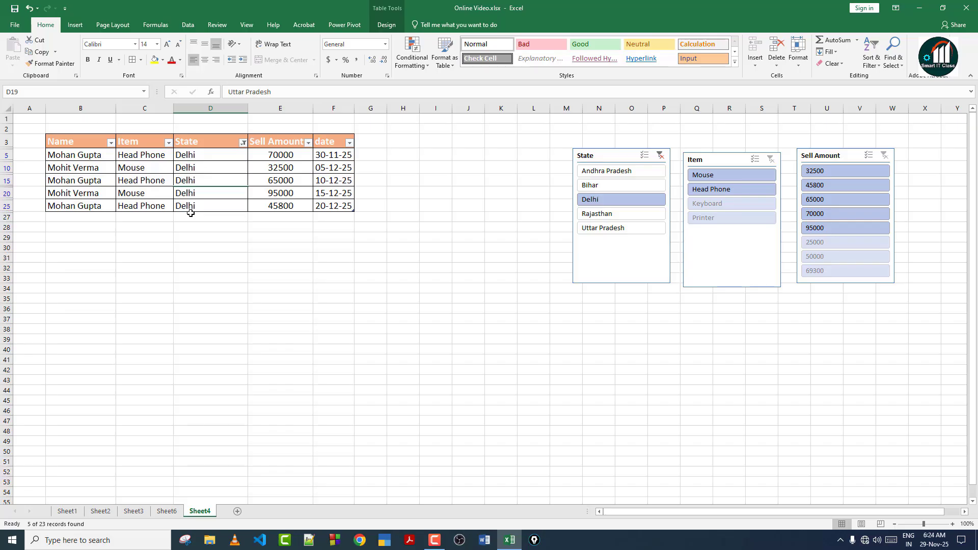
click(601, 172)
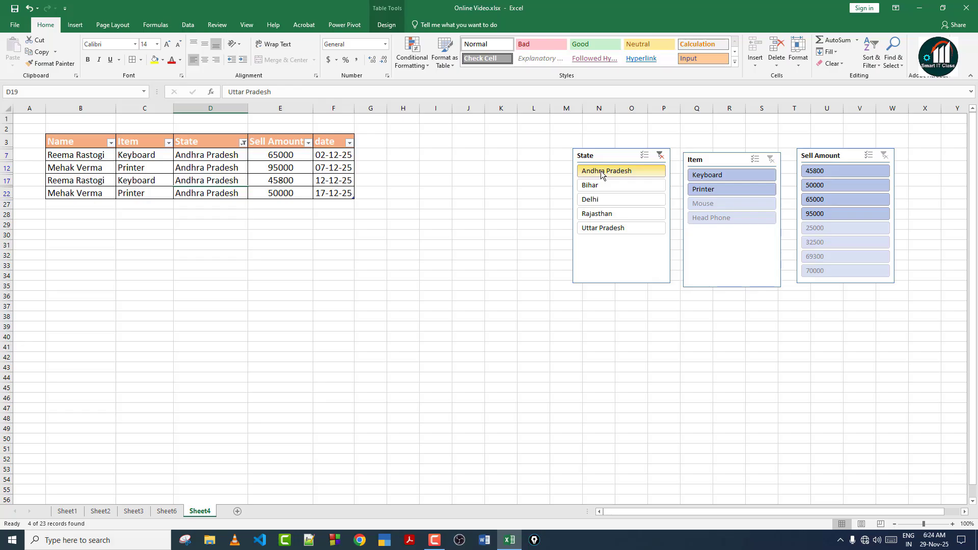
click(661, 155)
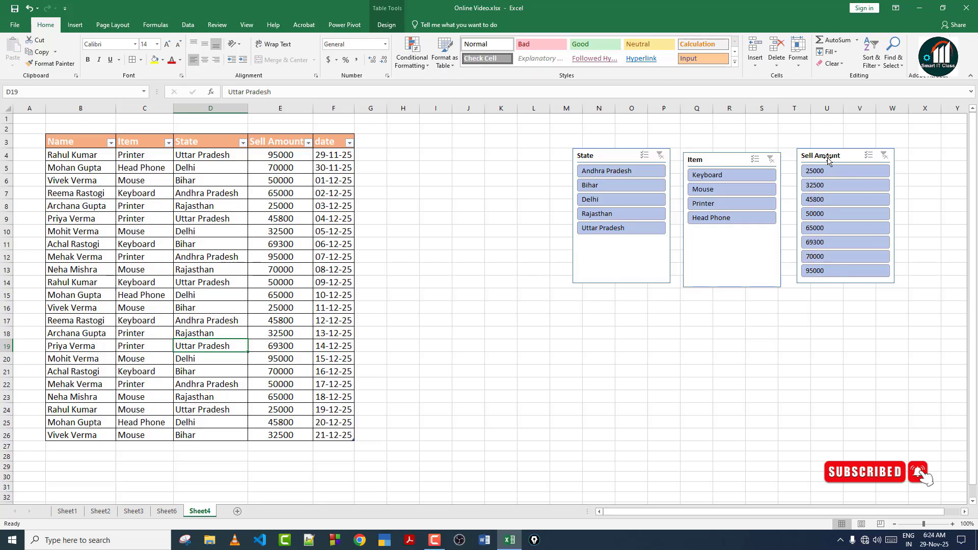
click(835, 272)
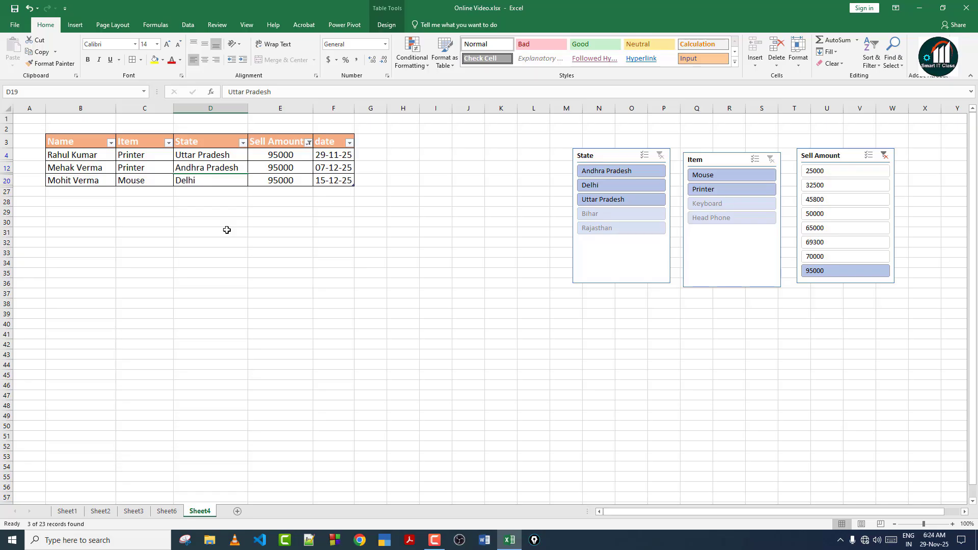
click(629, 148)
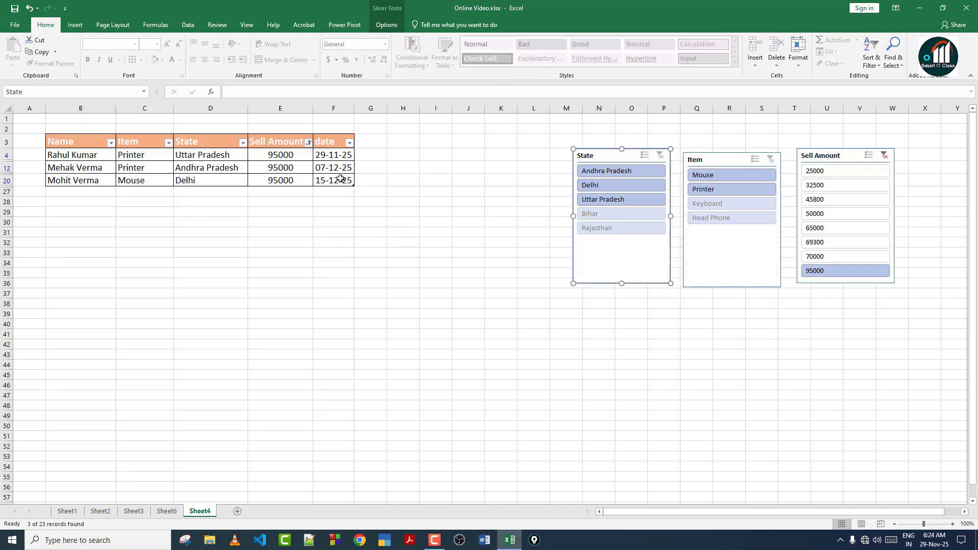
click(888, 159)
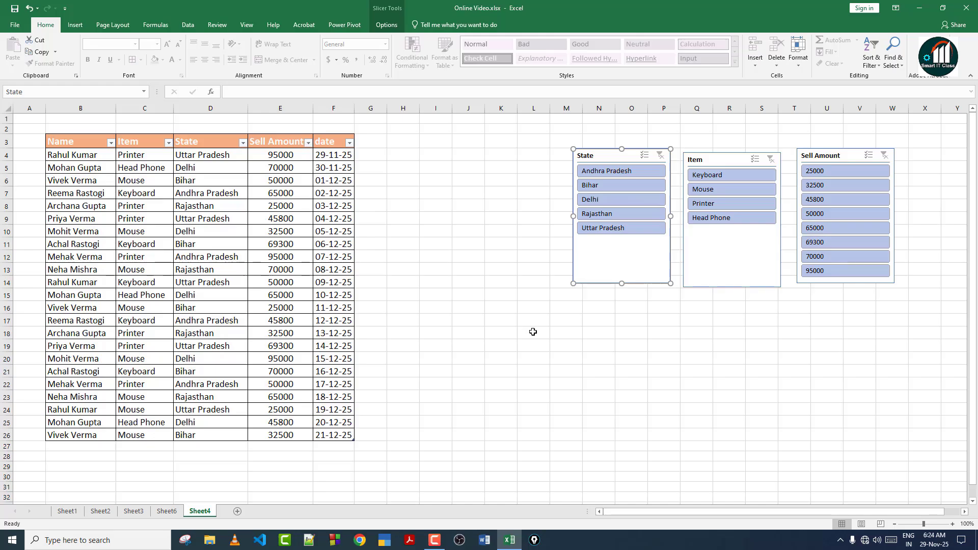
Delete the State, Item and Sell Amount slicers from Sheet4.
key(Delete)
click(705, 160)
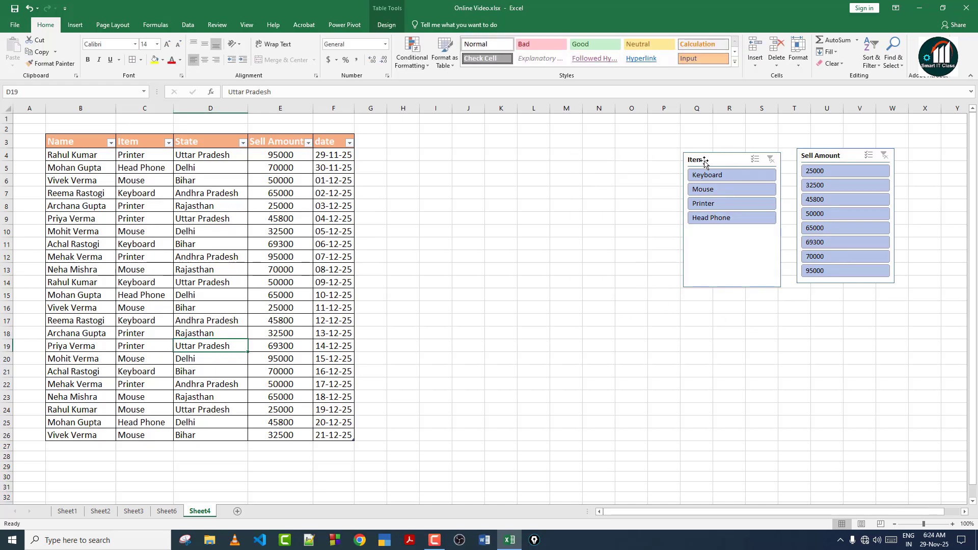
key(Delete)
click(822, 152)
key(Delete)
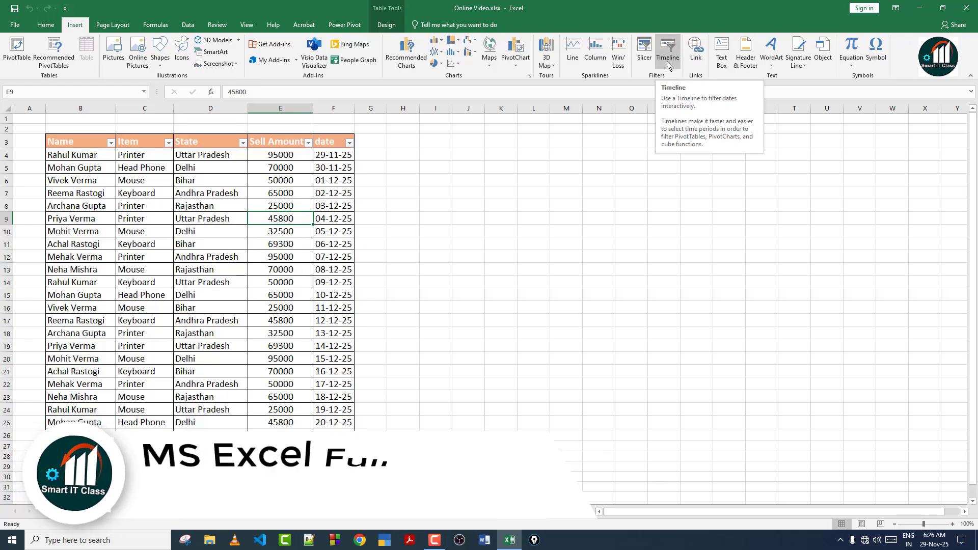
drag(334, 154, 334, 321)
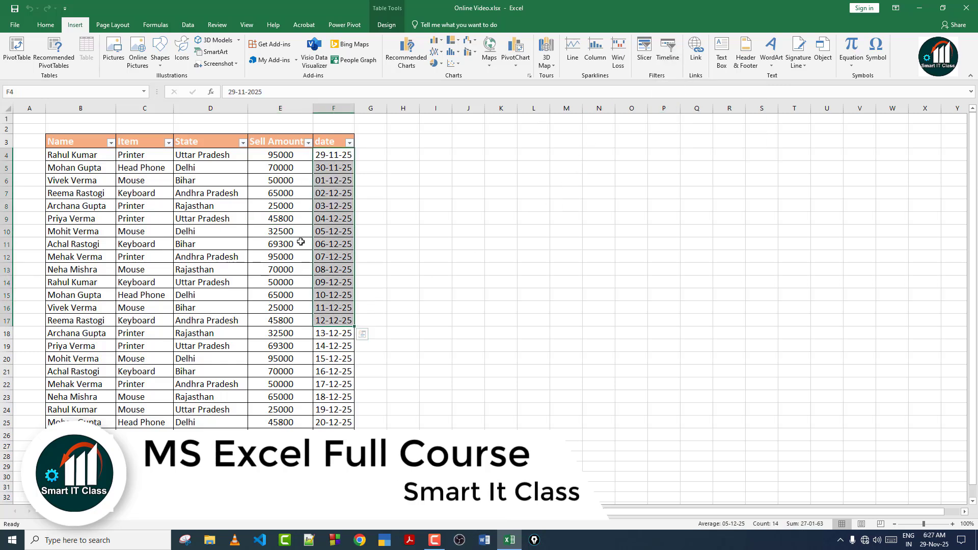
click(270, 243)
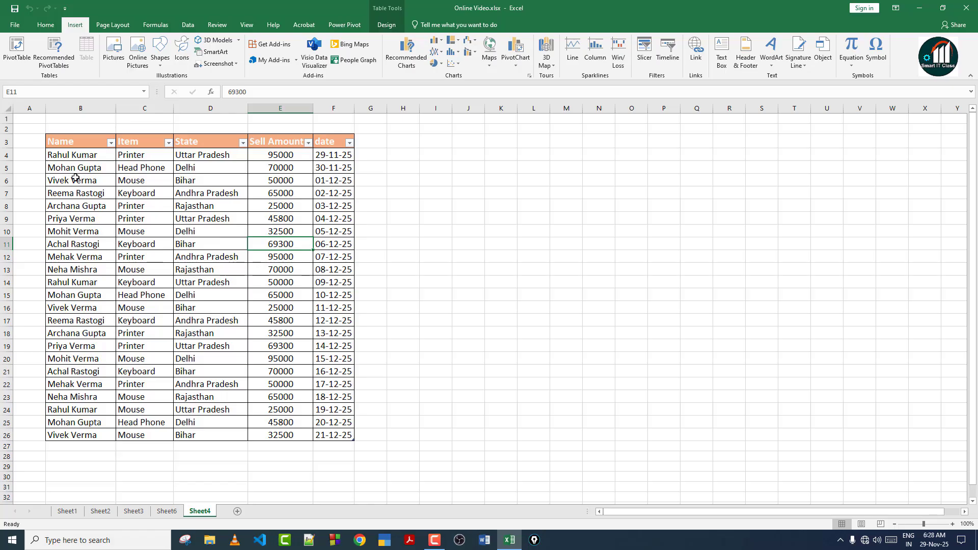
Insert an empty PivotTable from Table1 on a new worksheet, Sheet7.
click(18, 47)
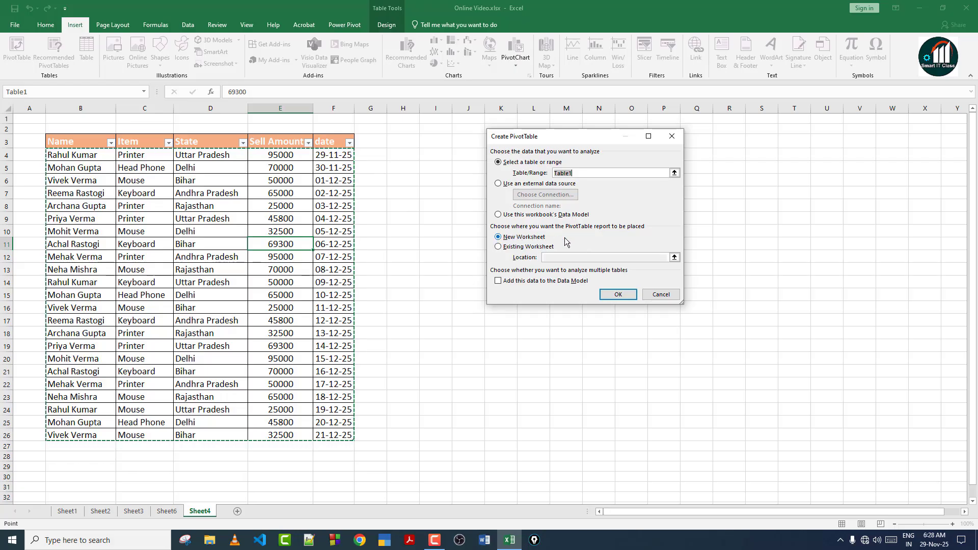
click(619, 294)
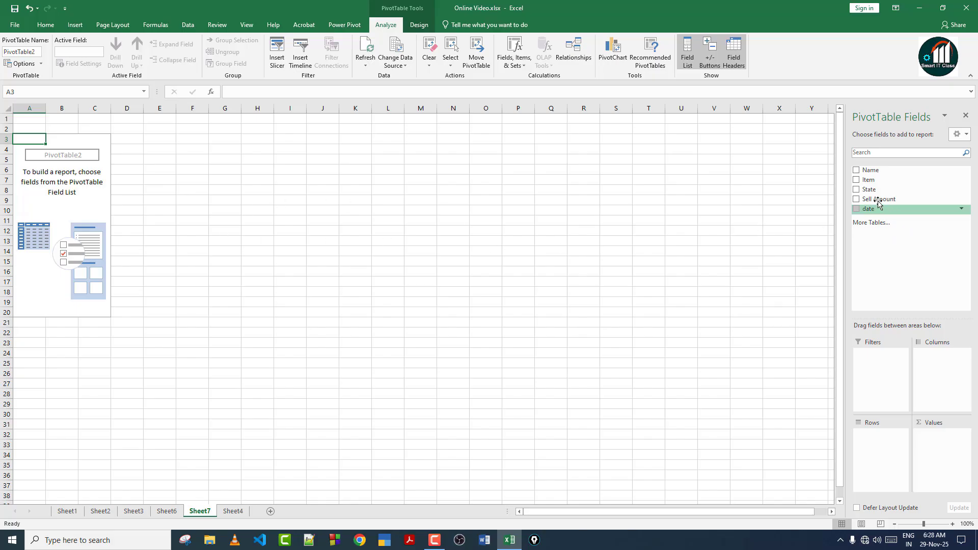
Add State, Sell Amount and date to PivotTable2, then expand December into daily dates.
click(856, 189)
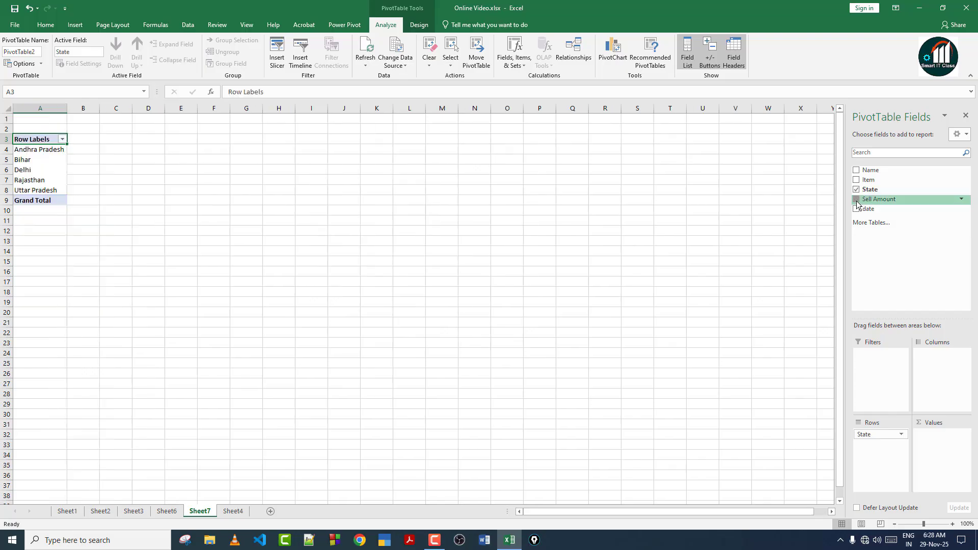
click(856, 200)
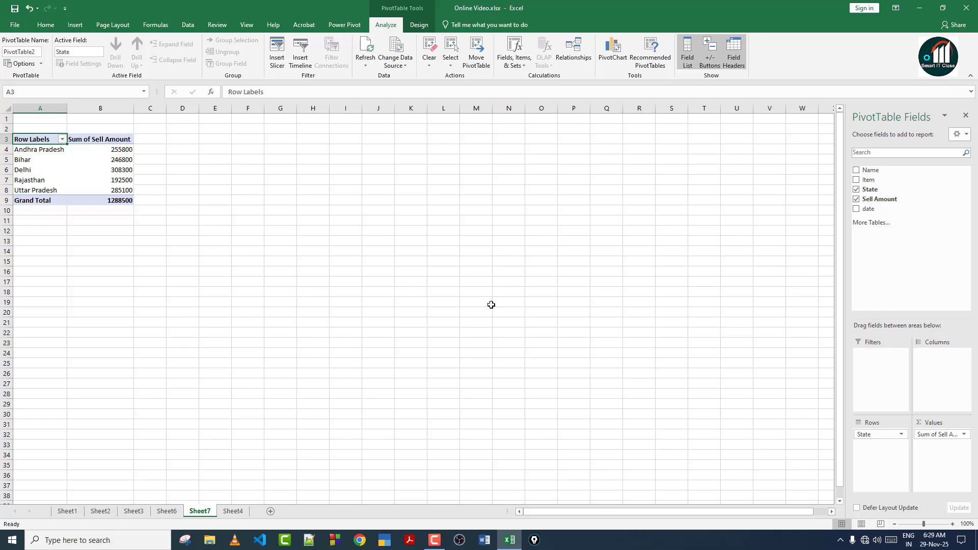
click(857, 209)
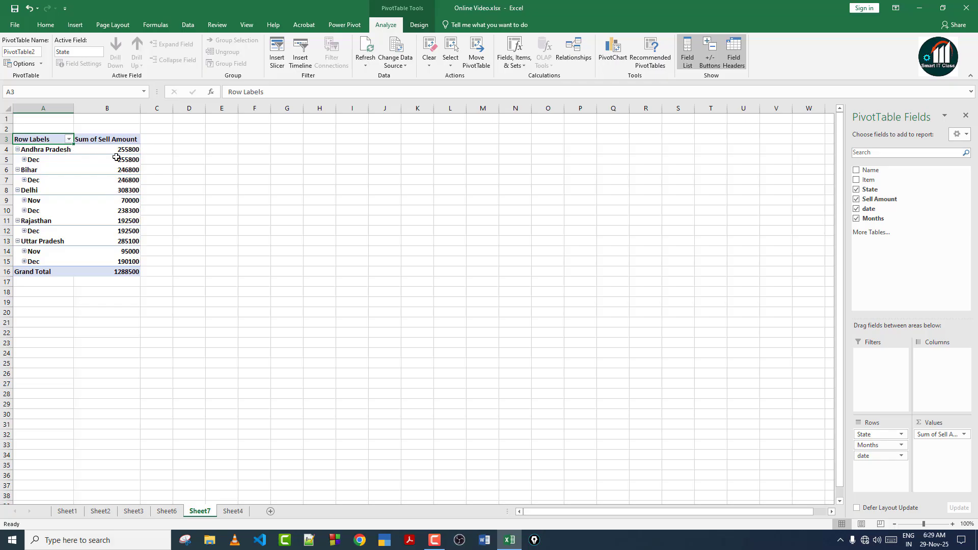
mouse_move(116, 157)
click(24, 160)
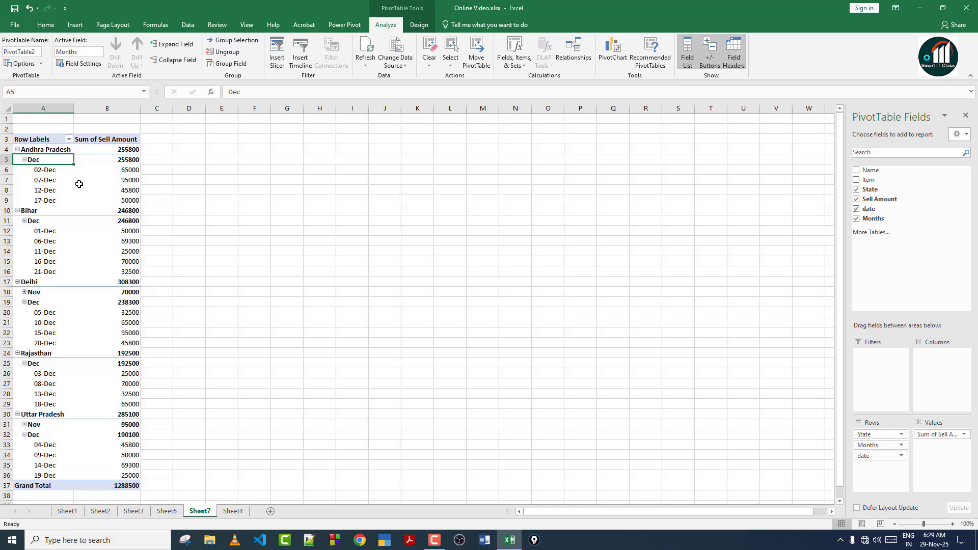
mouse_move(79, 184)
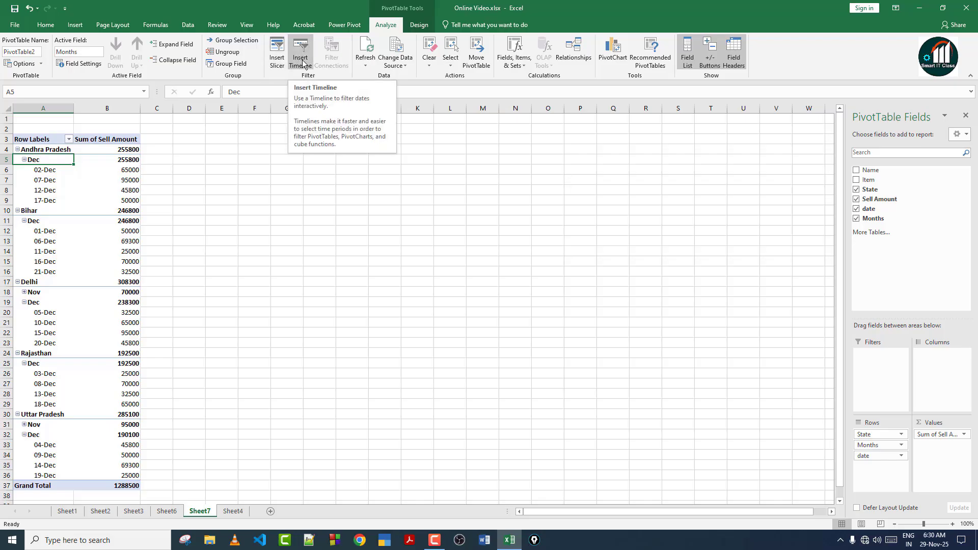
Insert a date timeline, widen it to about 10.41 inches, and place it right of the pivot.
click(74, 26)
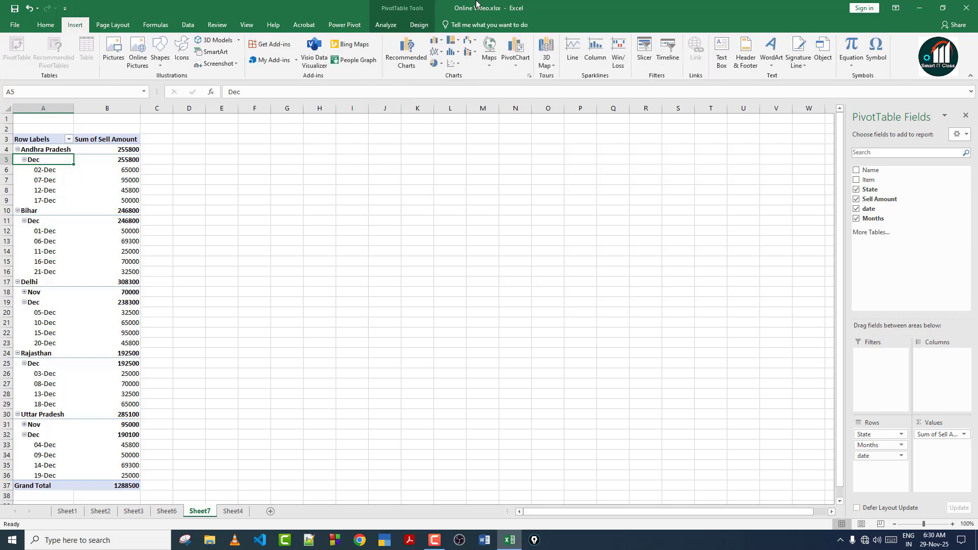
click(668, 51)
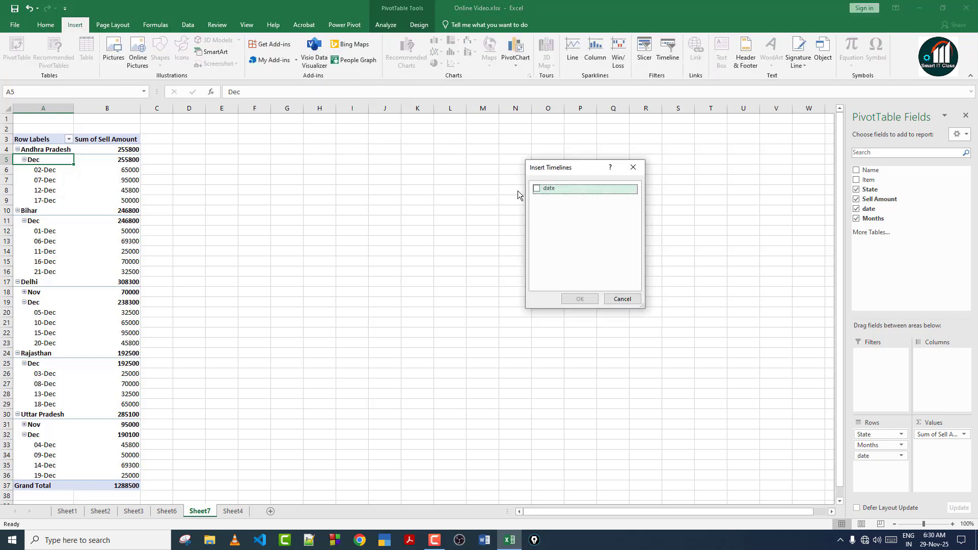
drag(566, 171, 479, 146)
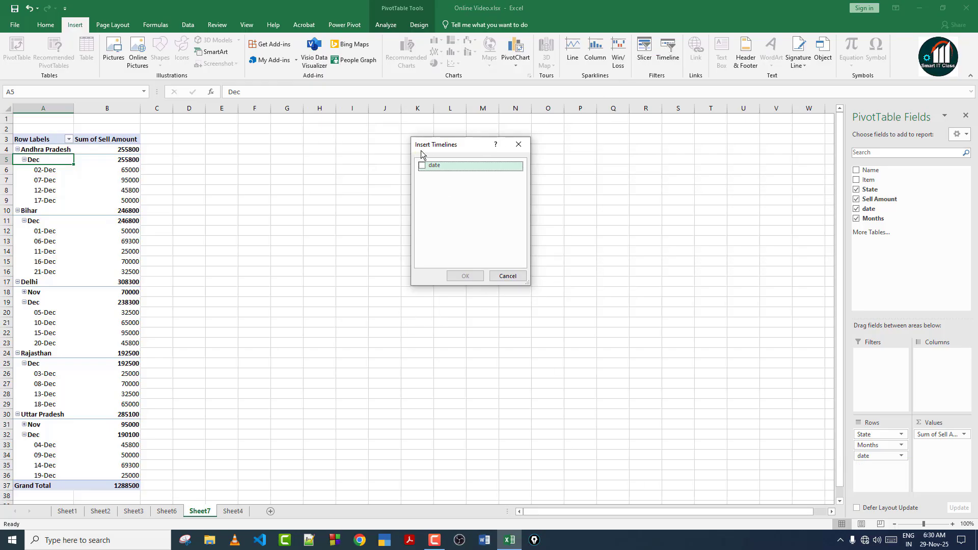
click(419, 168)
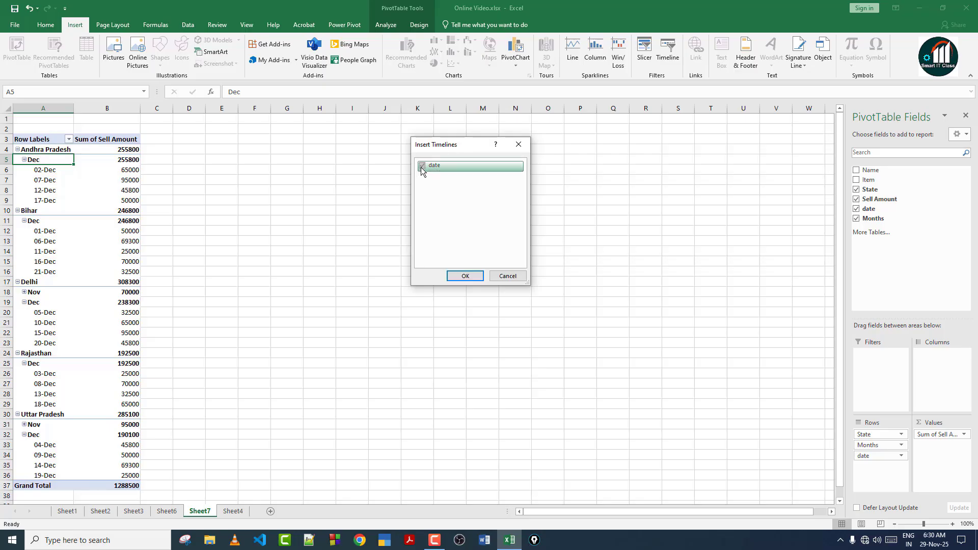
click(469, 277)
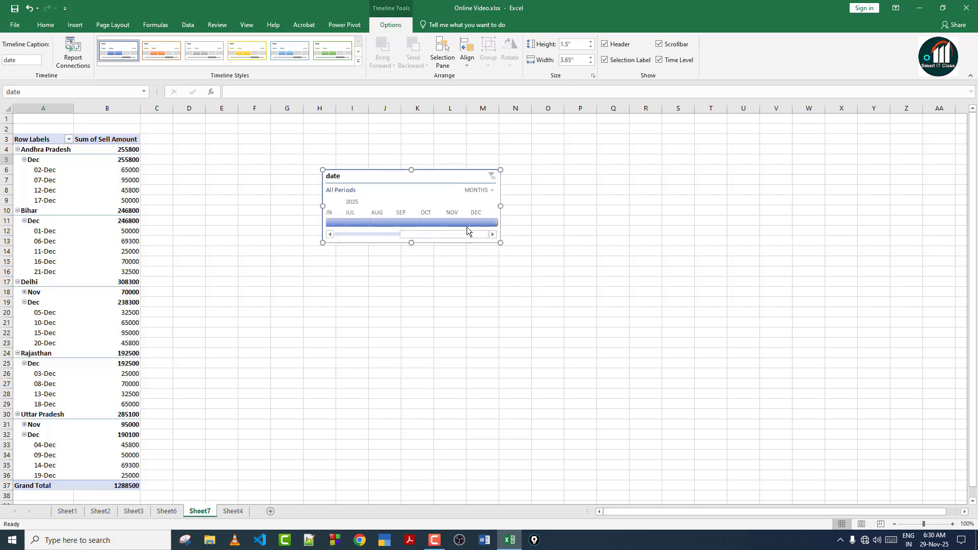
drag(523, 246, 828, 249)
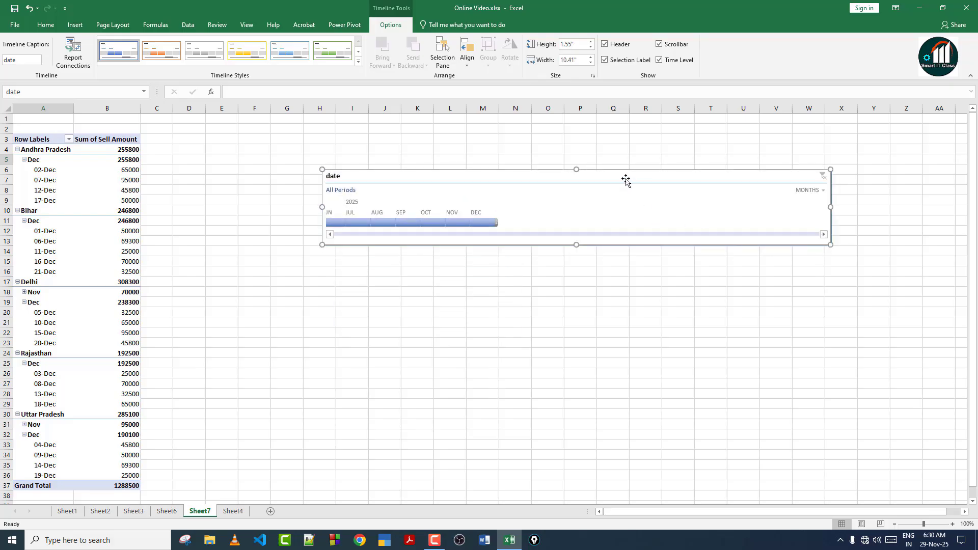
drag(627, 181, 702, 164)
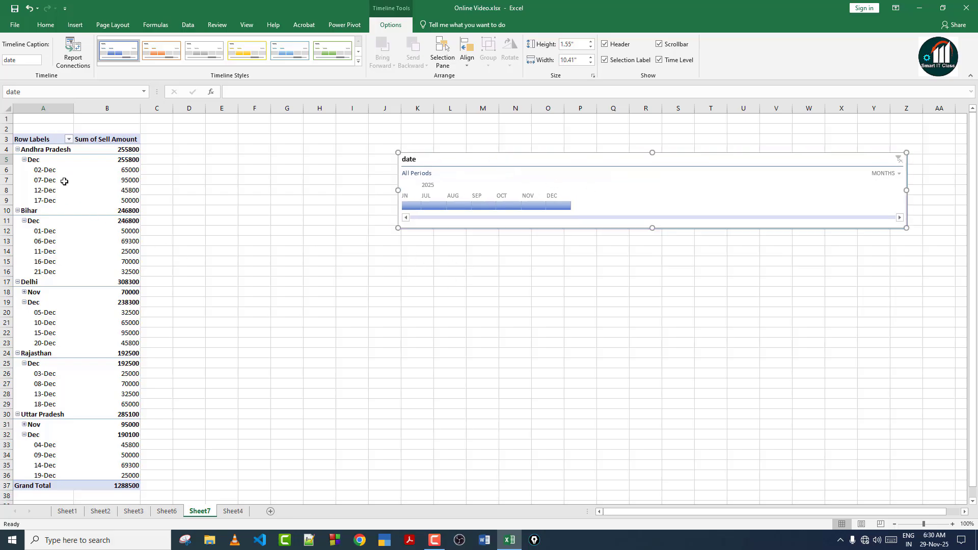
Filter the pivot through August, September and November, settling on December 2025, and close the field list.
click(457, 205)
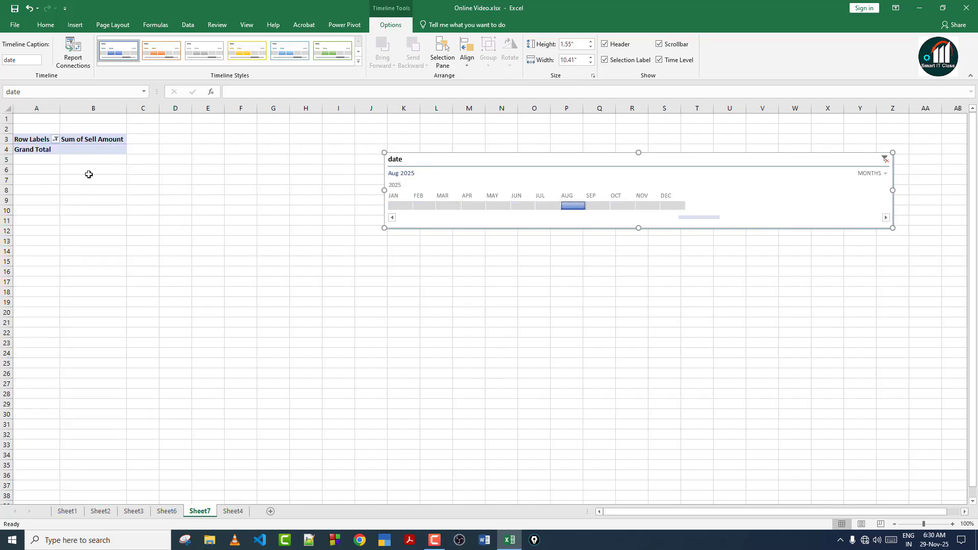
click(599, 206)
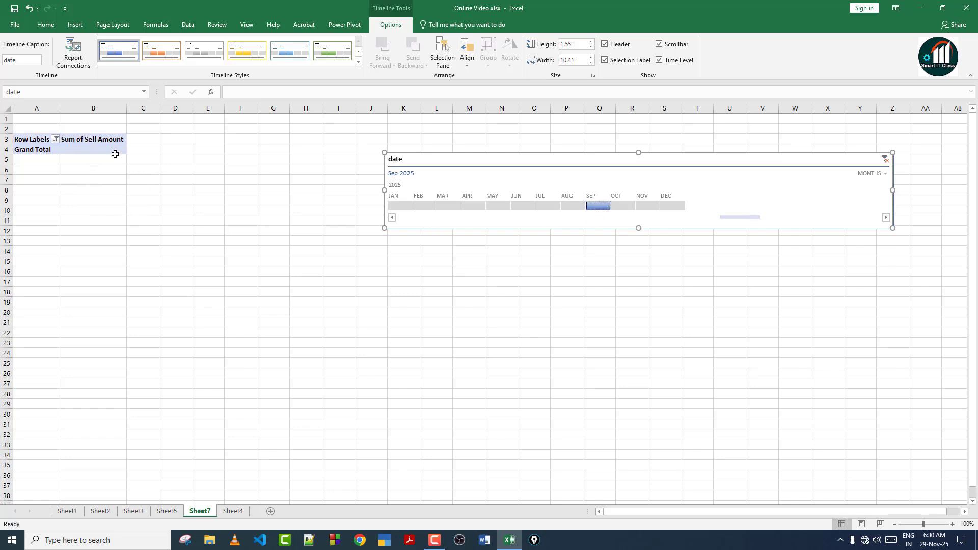
click(649, 206)
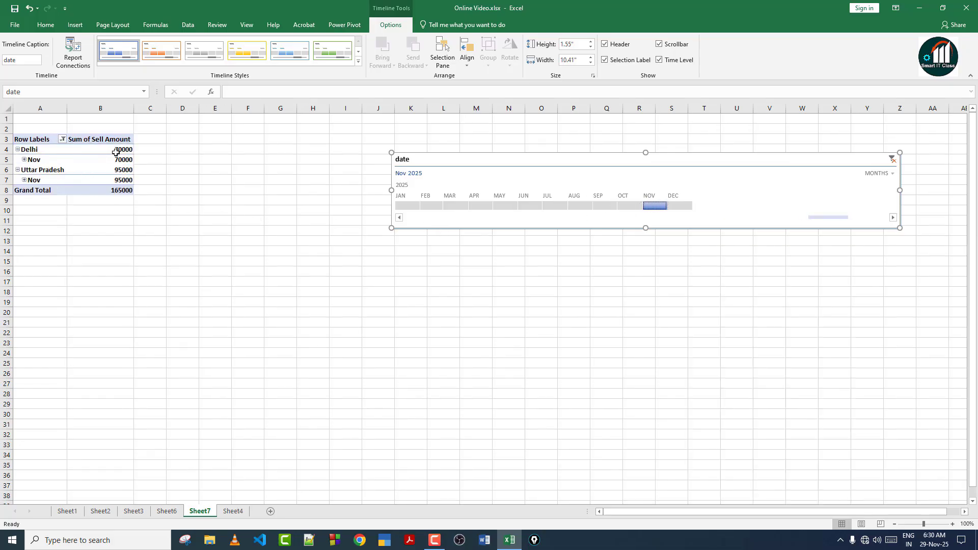
click(23, 160)
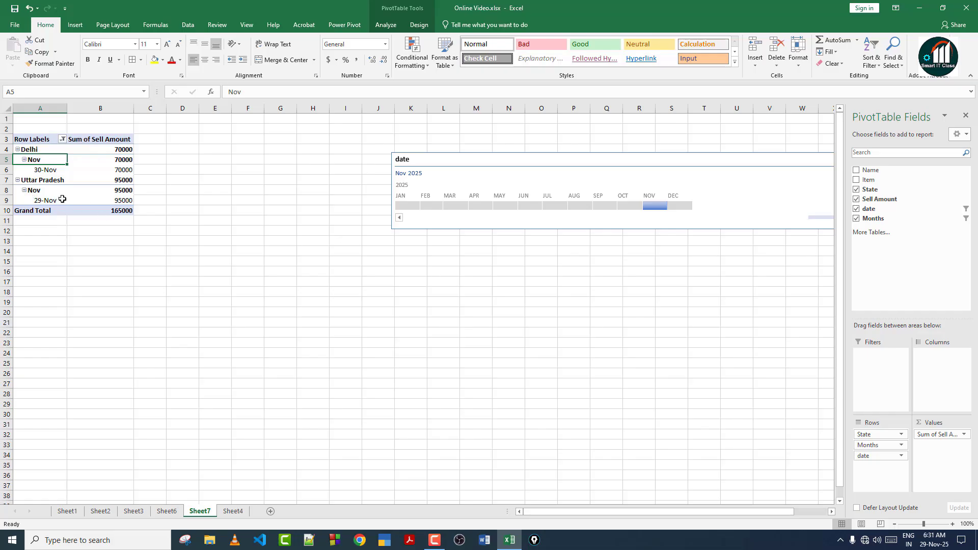
click(678, 207)
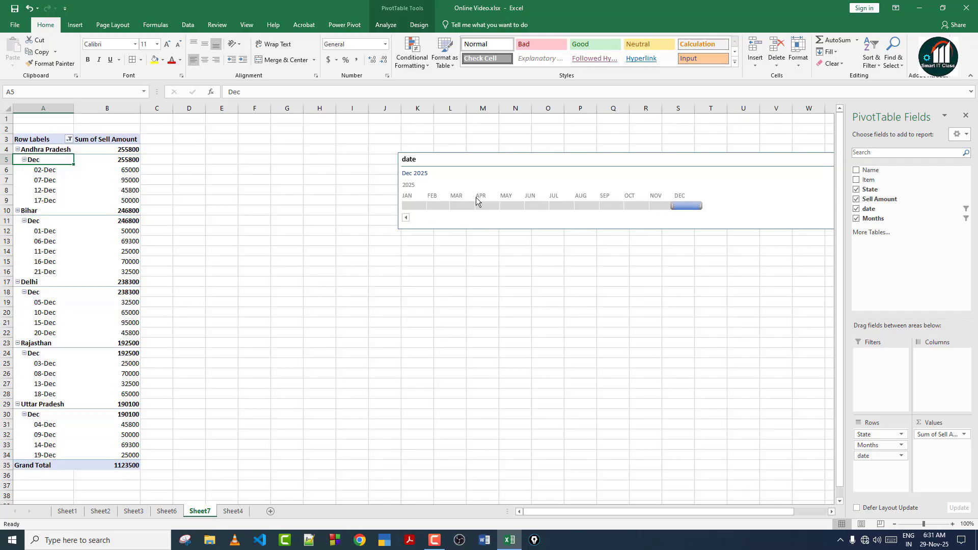
click(967, 116)
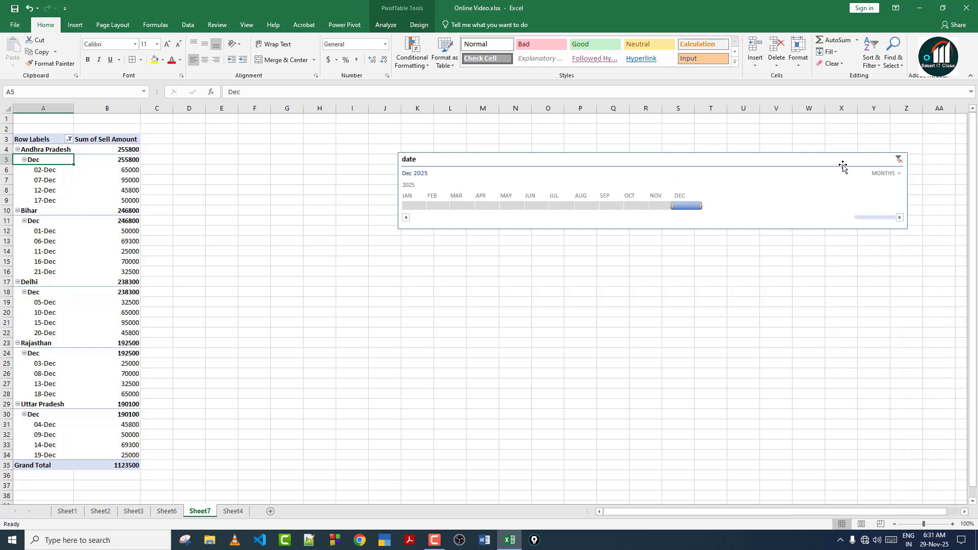
Clear the timeline filter and switch the timeline level to DAYS.
click(900, 161)
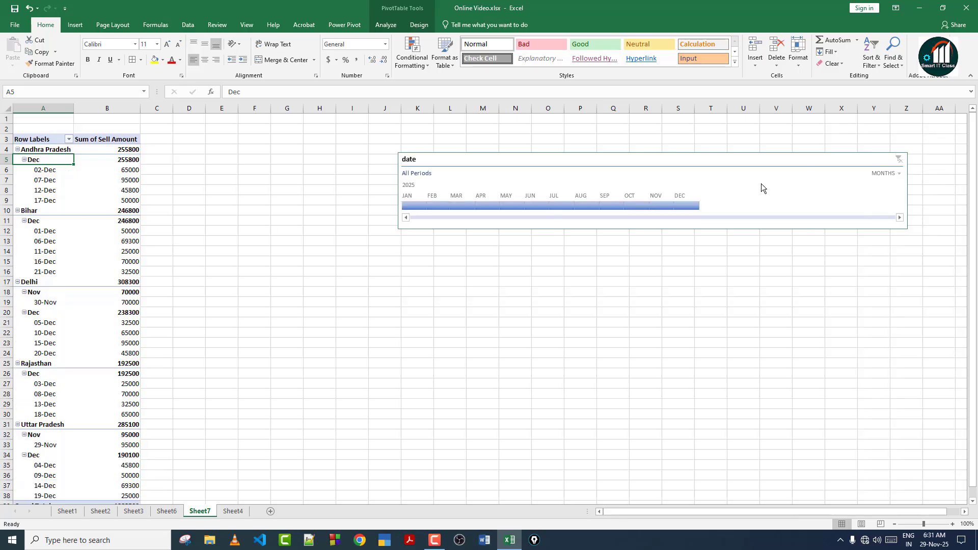
click(900, 175)
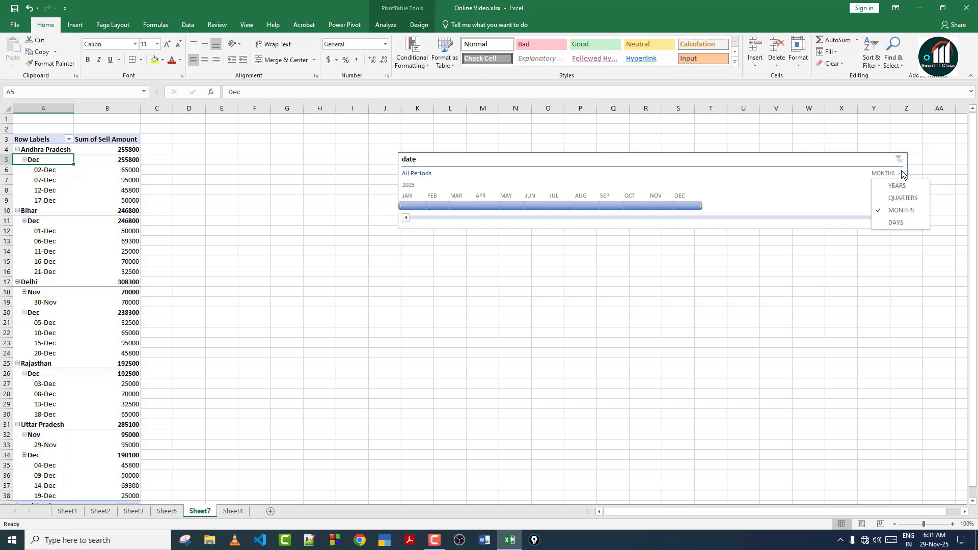
click(901, 222)
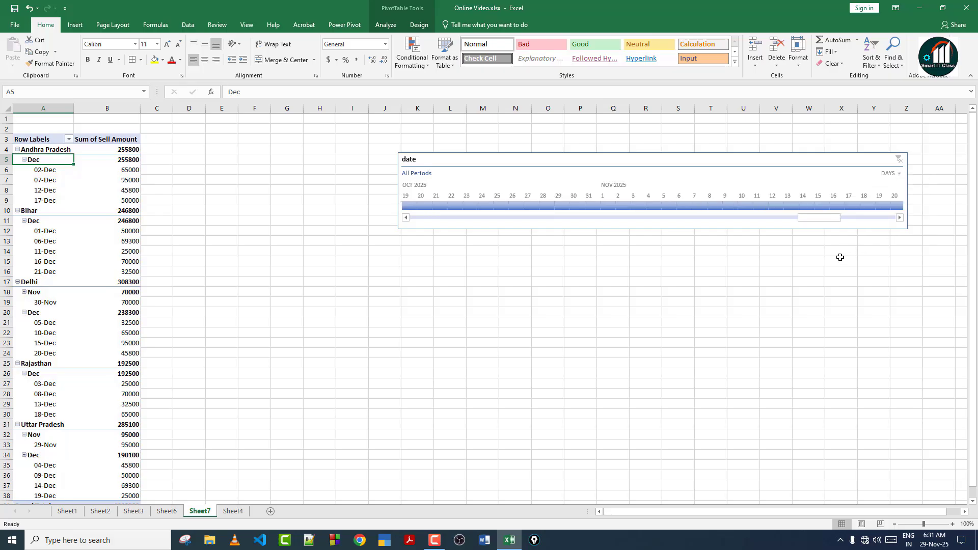
Filter the pivot by individual days, ending on 15 December 2025 only (Delhi, 95000).
click(755, 205)
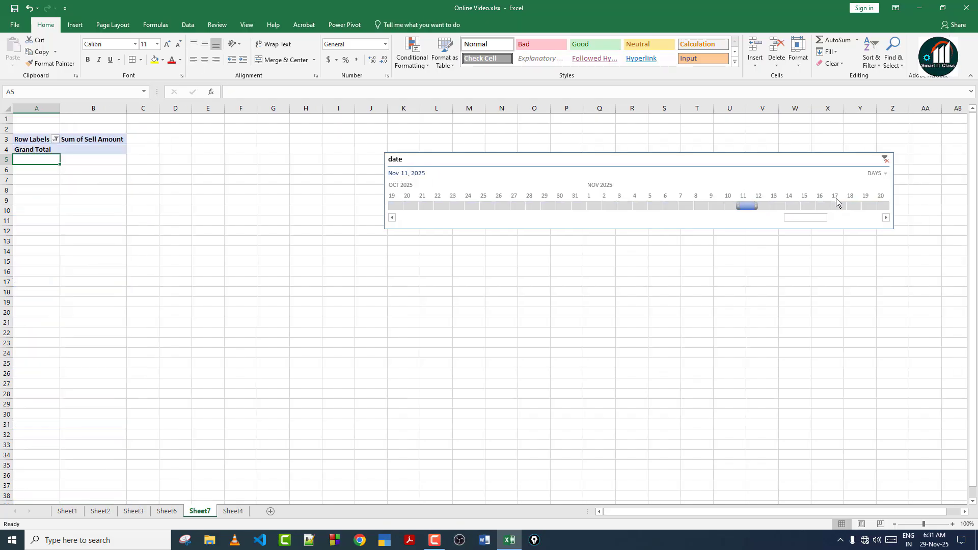
click(836, 206)
click(881, 206)
drag(812, 218, 838, 198)
click(838, 198)
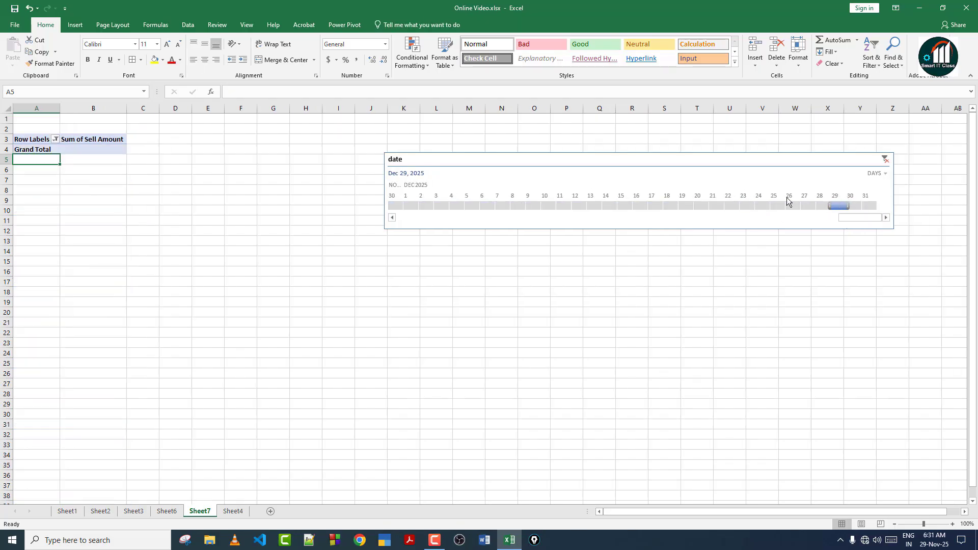
drag(779, 197, 760, 196)
drag(652, 199, 637, 199)
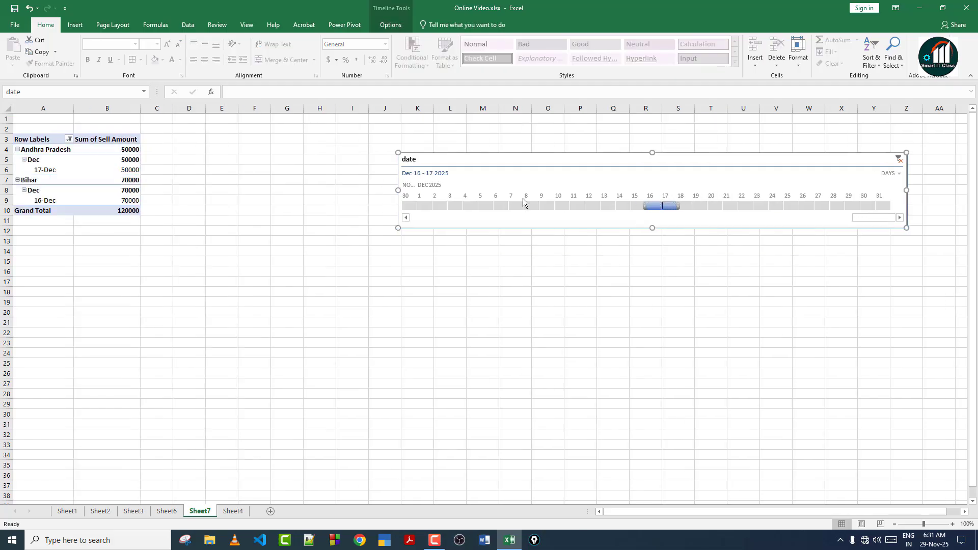
click(636, 202)
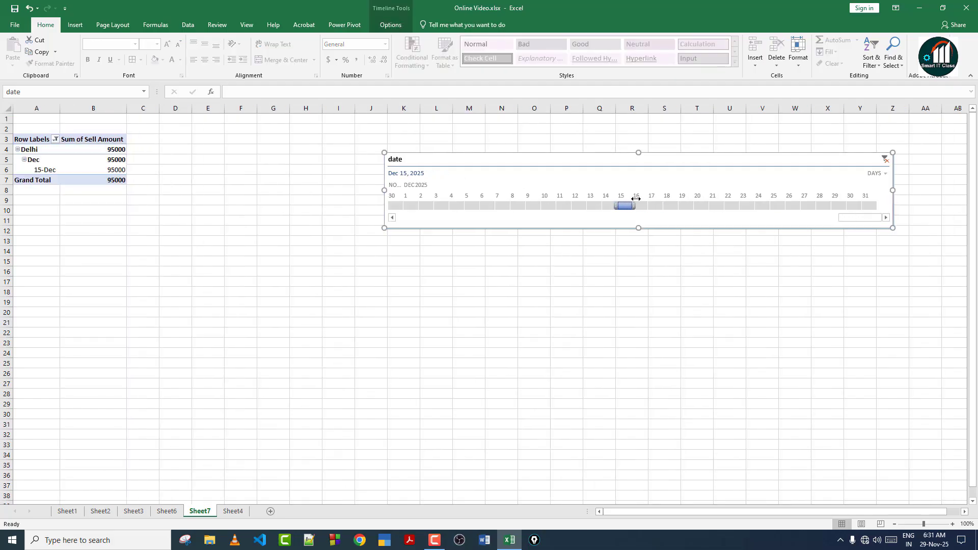
mouse_move(79, 176)
Delete the date timeline, return to the Sheet4 sales table, and select Uttar Pradesh cell D4.
key(Delete)
click(160, 511)
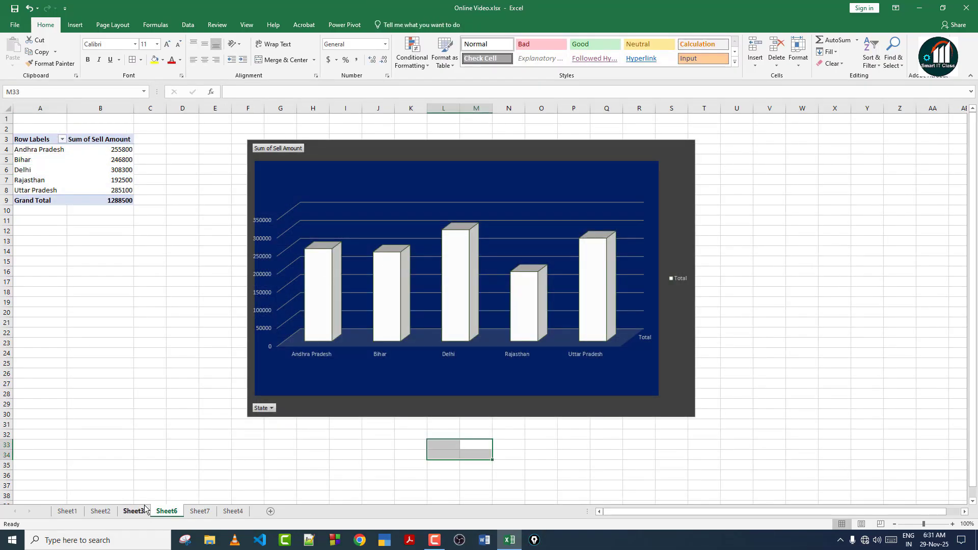
click(142, 512)
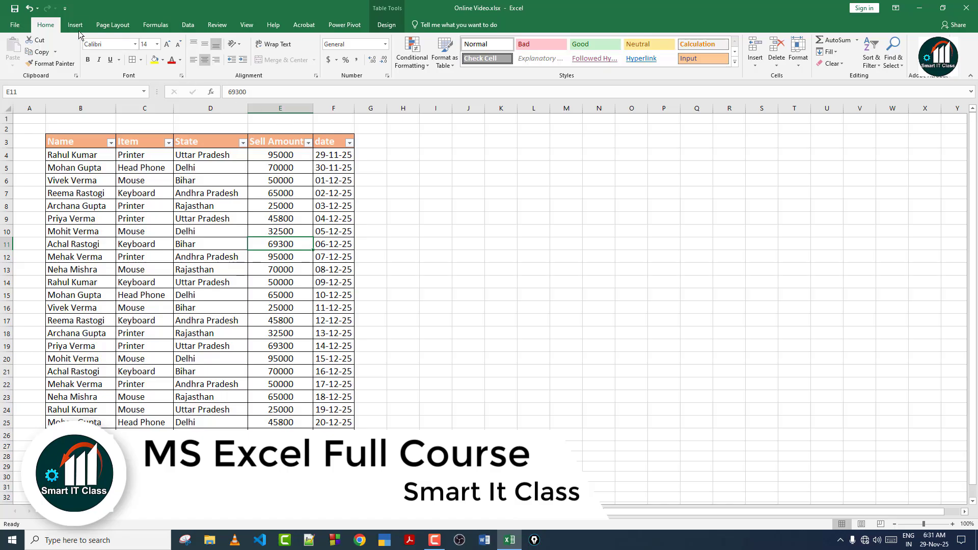
click(75, 24)
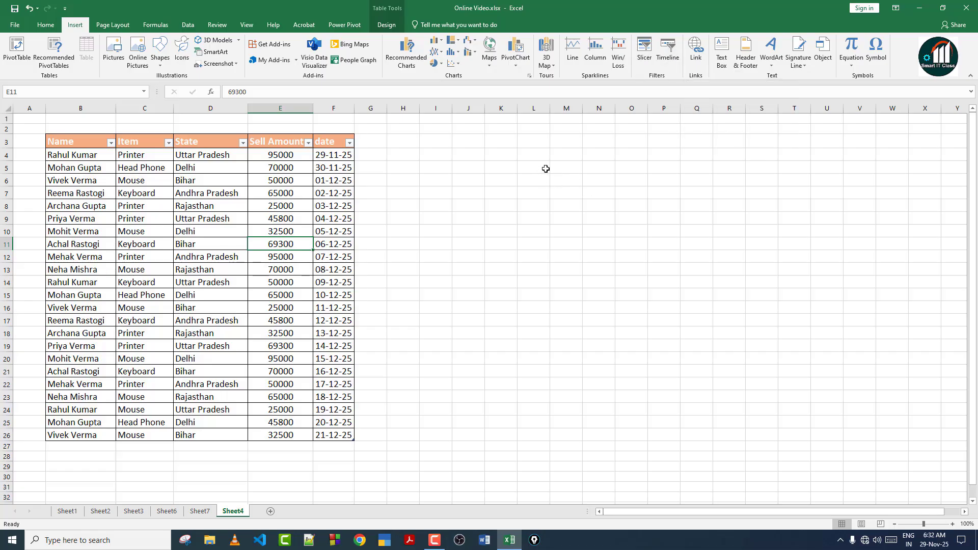
click(234, 155)
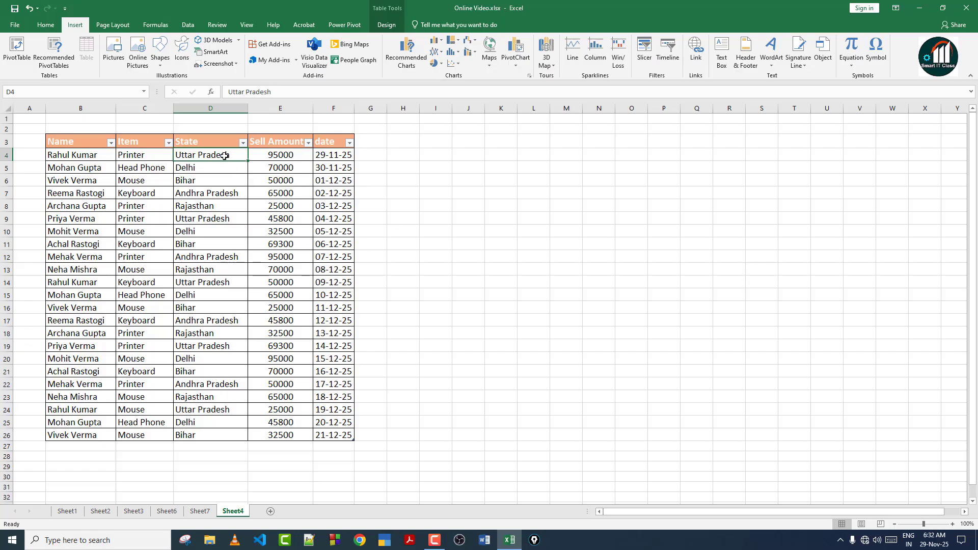
Hyperlink the Uttar Pradesh cell D4 to the Desktop file test adca.pdf.
click(698, 46)
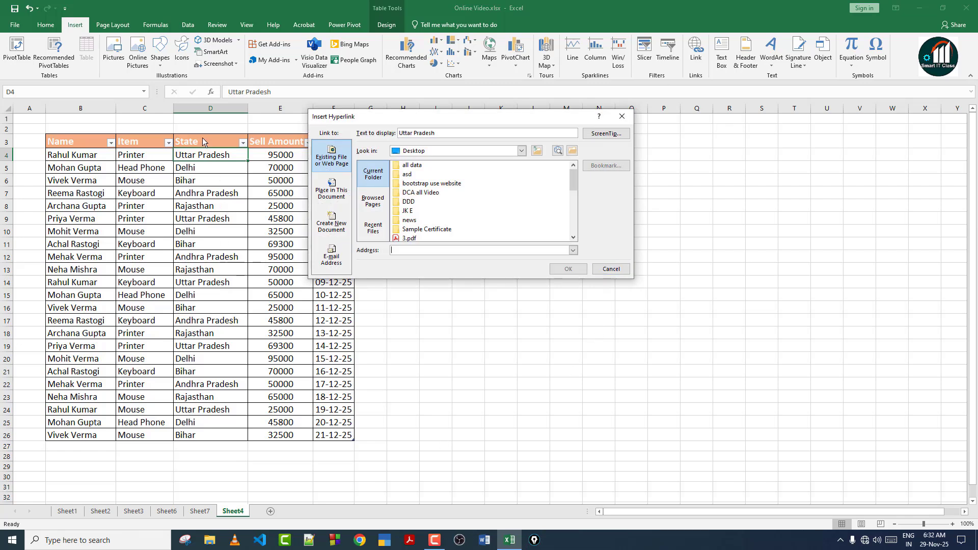
drag(574, 179, 572, 223)
click(431, 239)
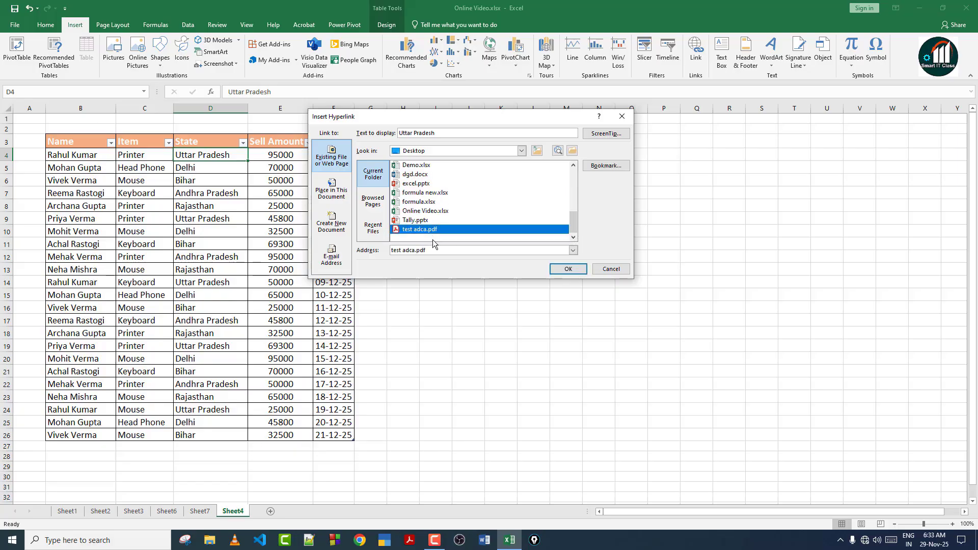
click(566, 269)
click(304, 233)
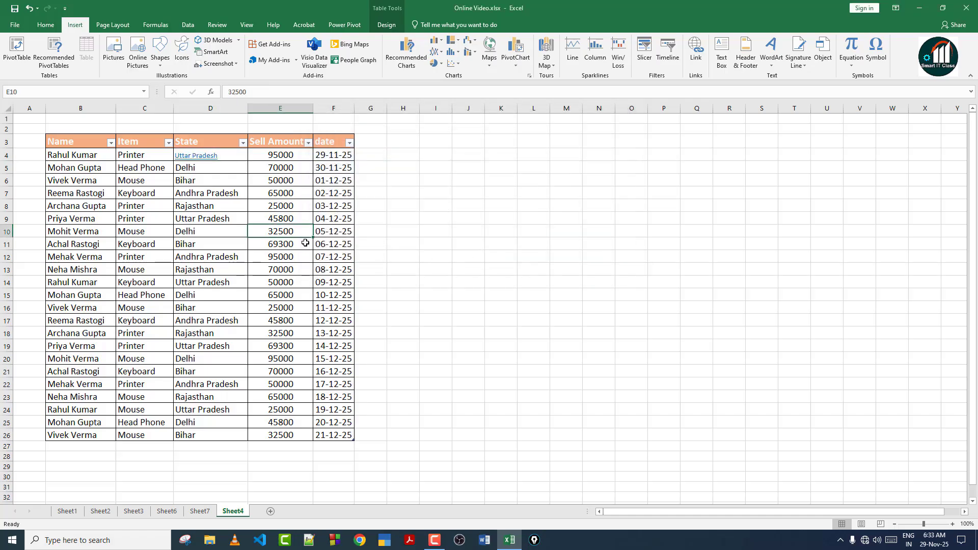
mouse_move(203, 160)
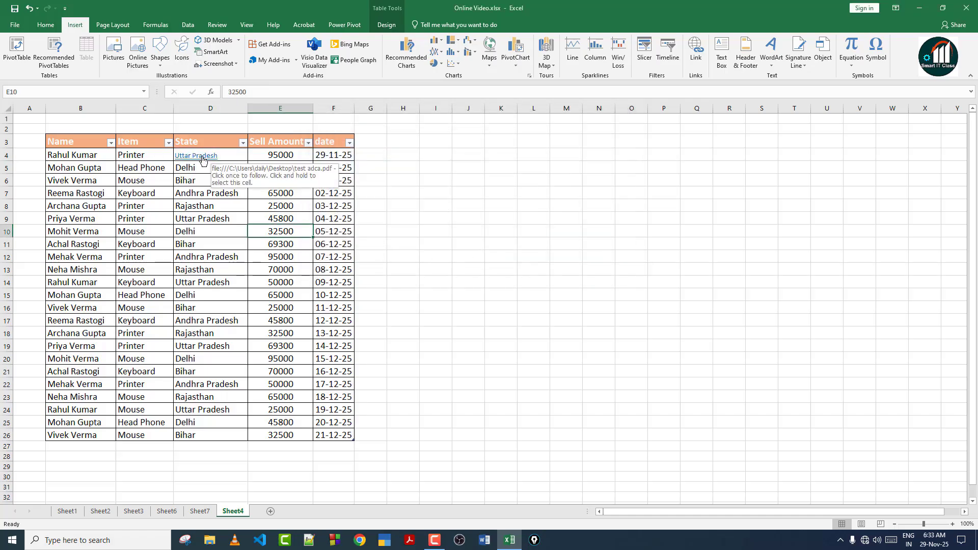
key(alt+Tab)
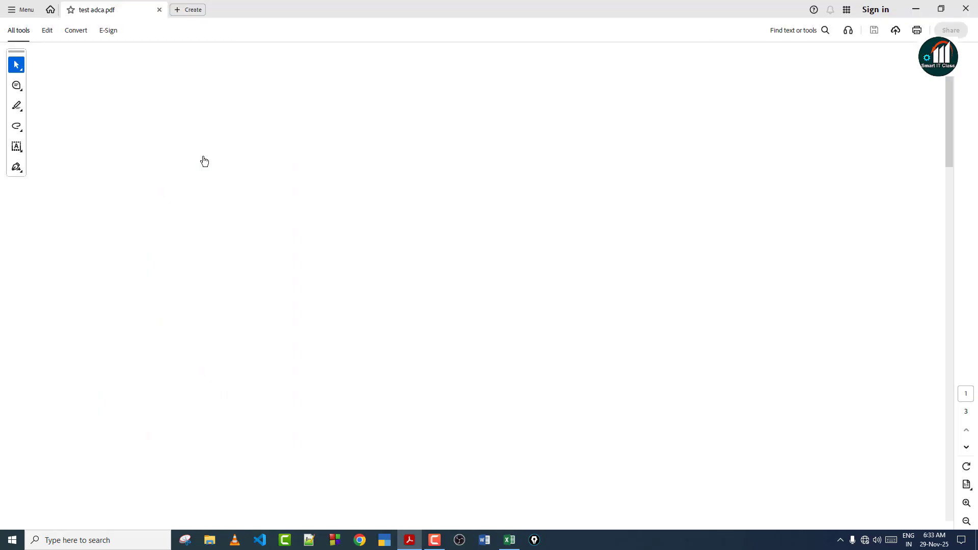
scroll(615, 171, down, 15)
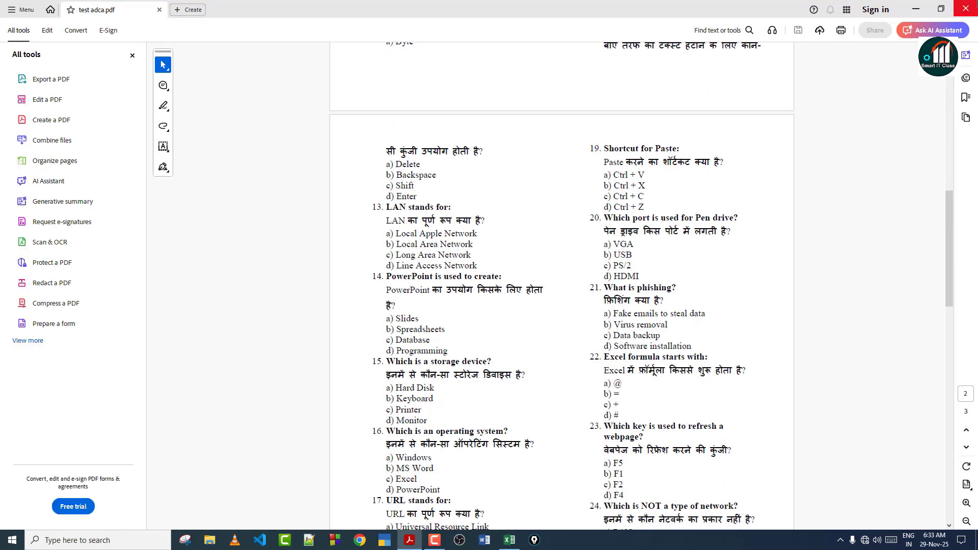
click(966, 9)
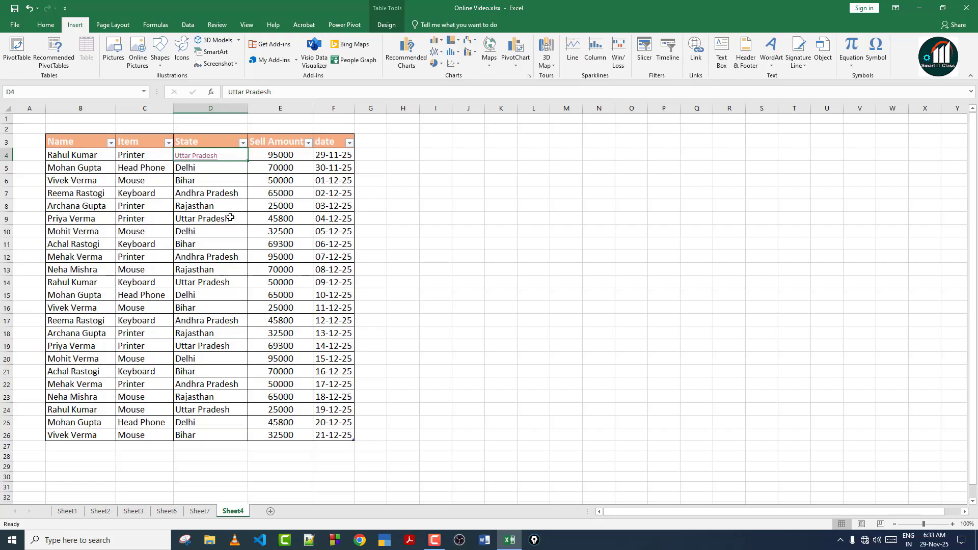
Hyperlink Printer cell C4 to rohit.png in bootstrap use website > img > group, showing All Files.
click(145, 158)
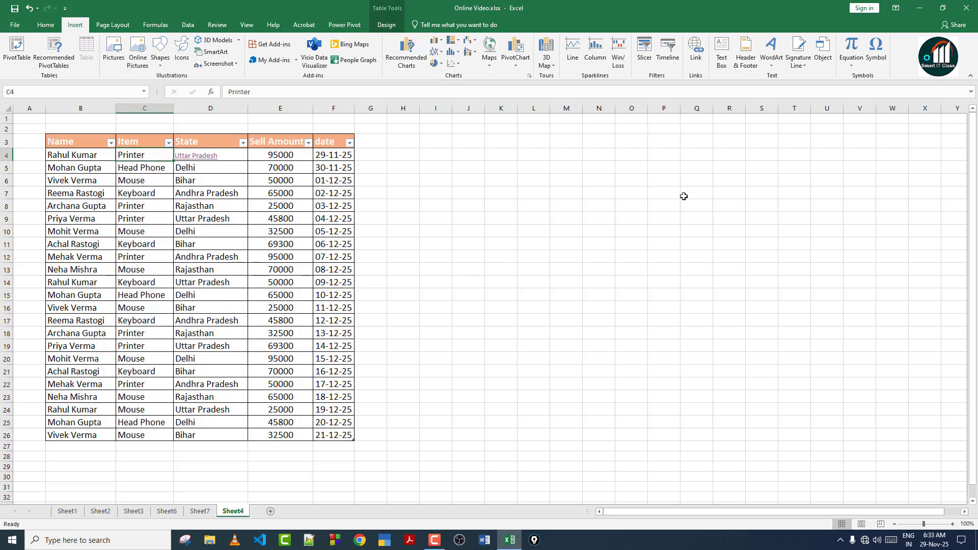
key(ctrl+k)
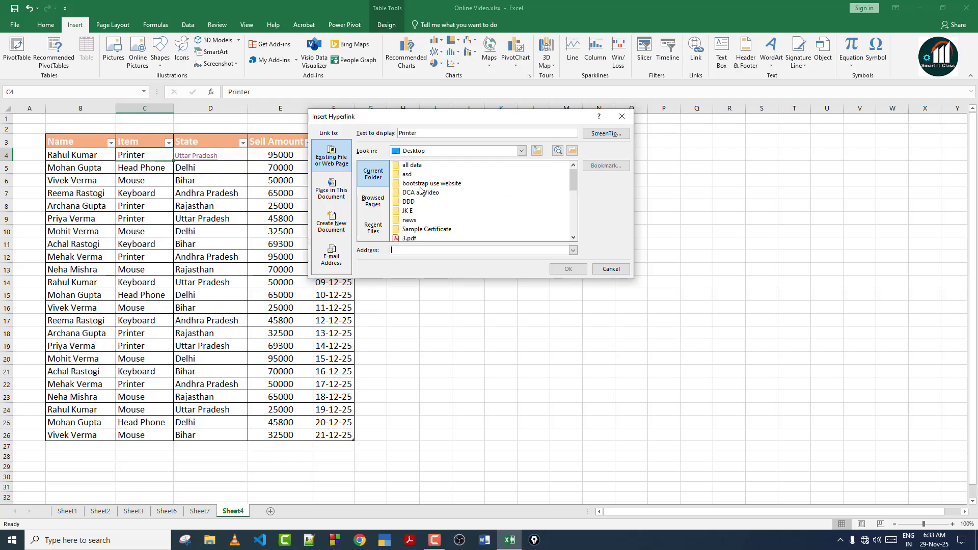
click(572, 150)
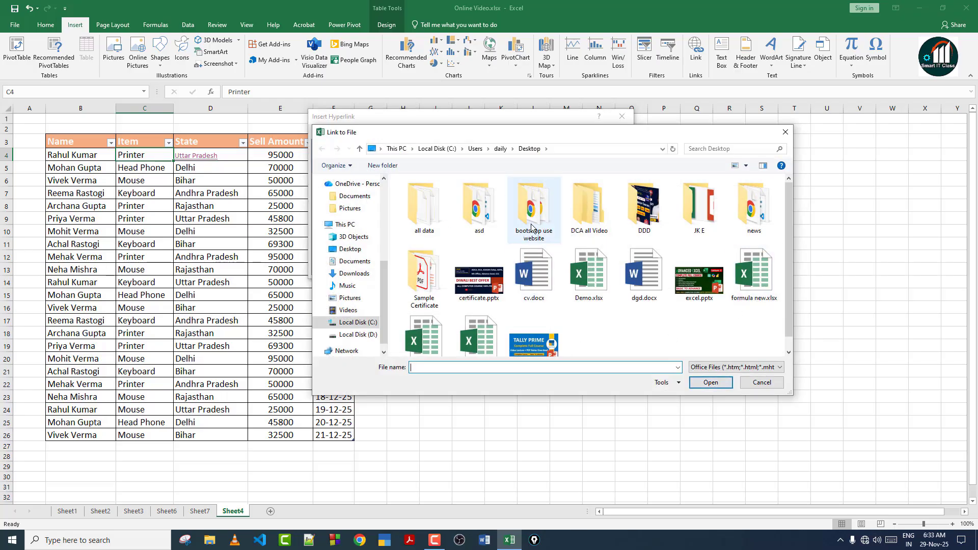
double_click(532, 227)
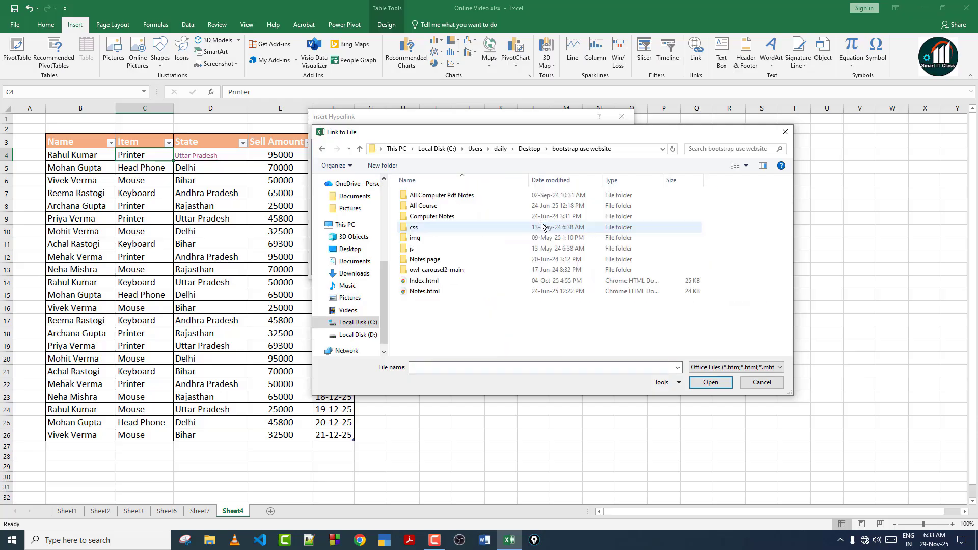
double_click(450, 238)
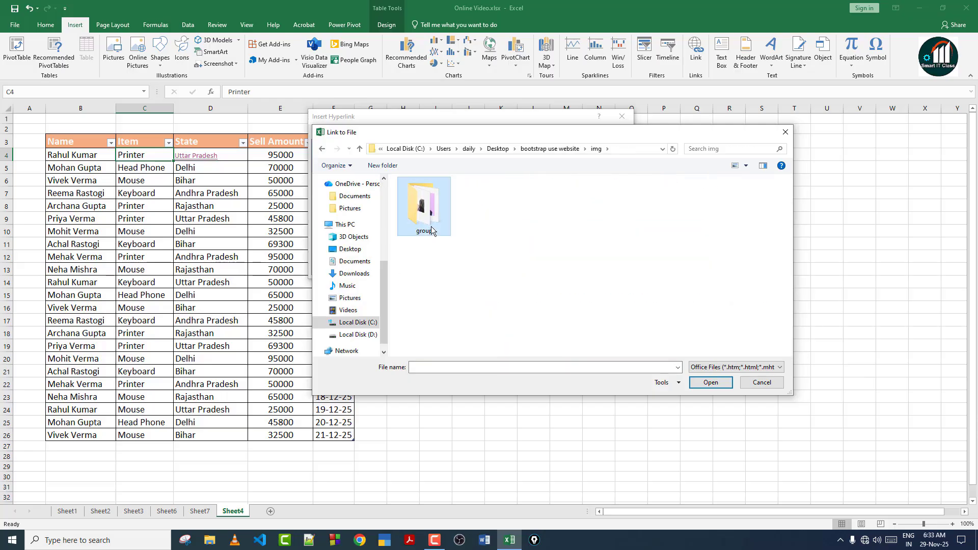
double_click(428, 209)
click(749, 367)
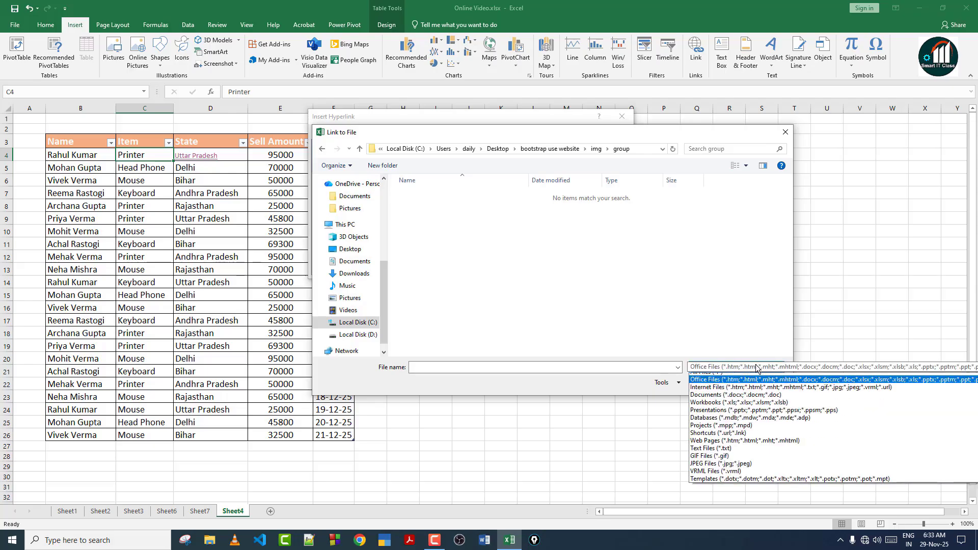
click(748, 378)
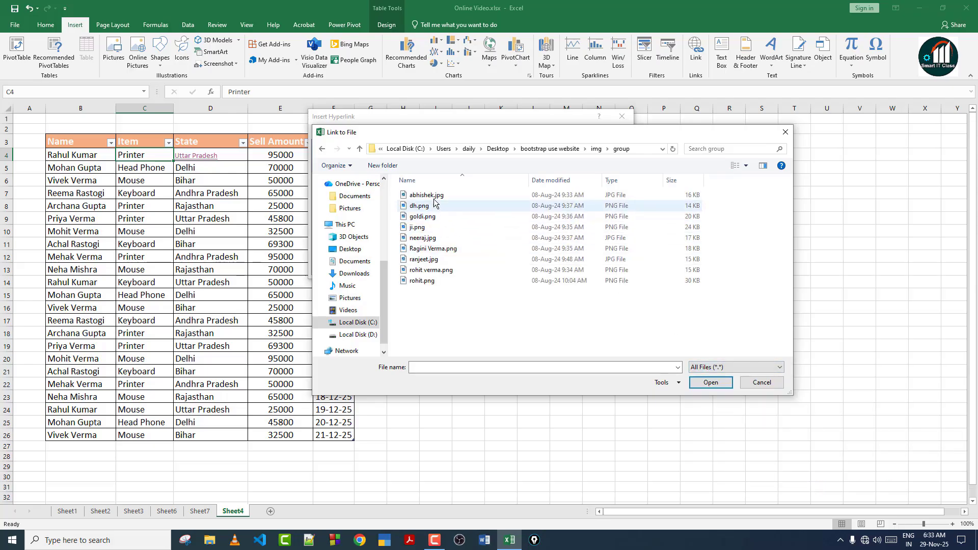
click(444, 281)
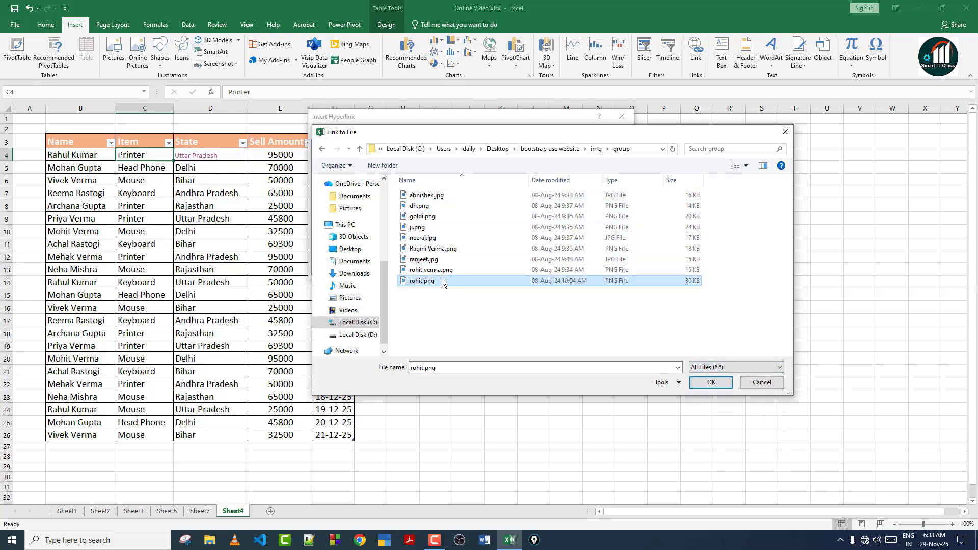
click(710, 381)
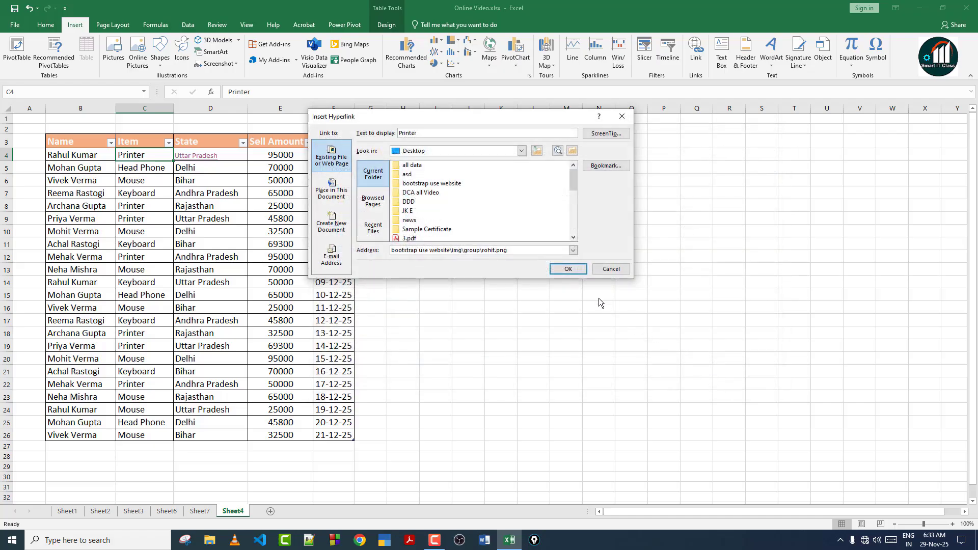
click(569, 270)
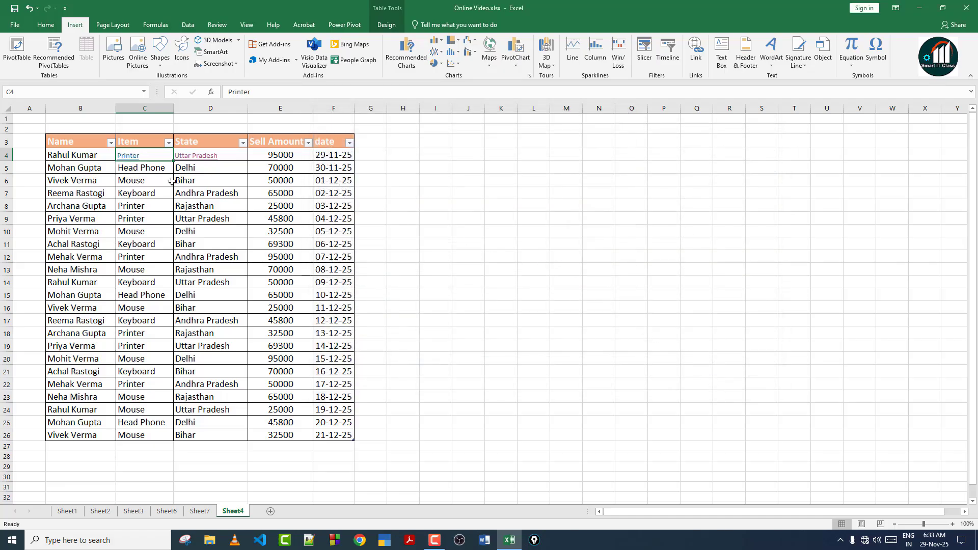
click(128, 158)
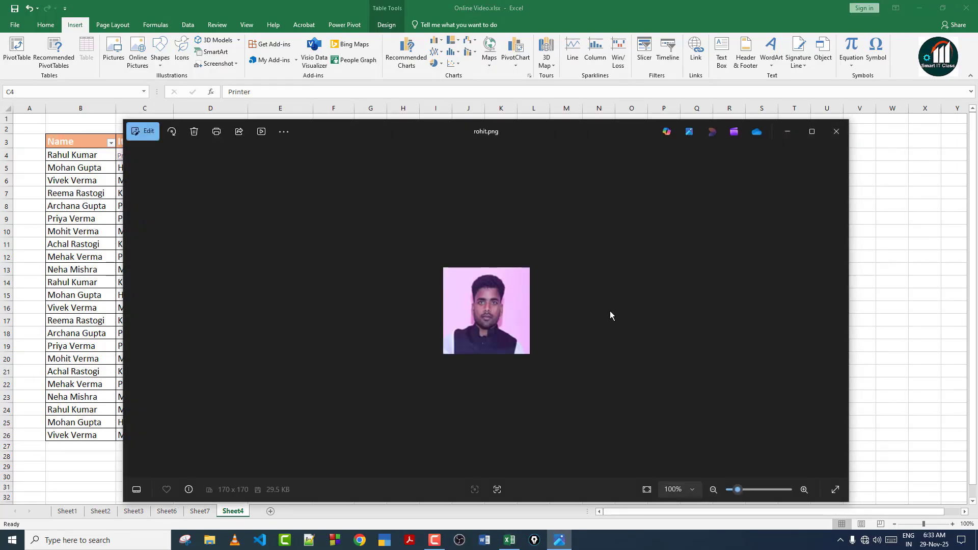
click(839, 135)
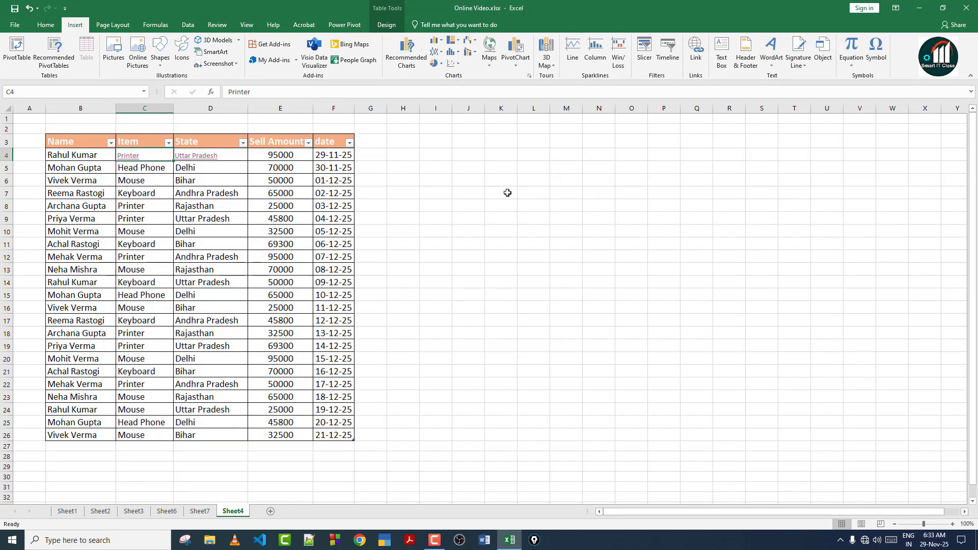
click(505, 193)
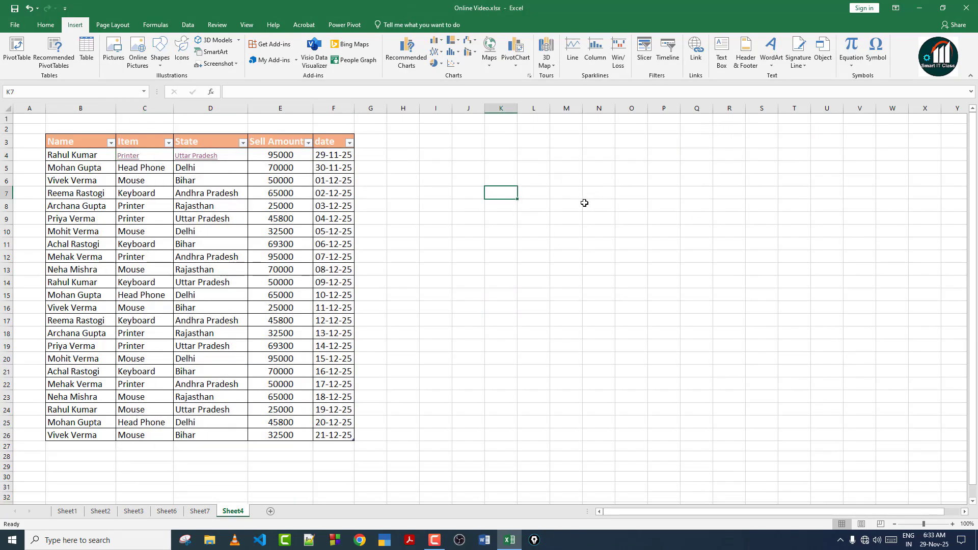
Remove the hyperlink from the Printer cell C4.
click(156, 151)
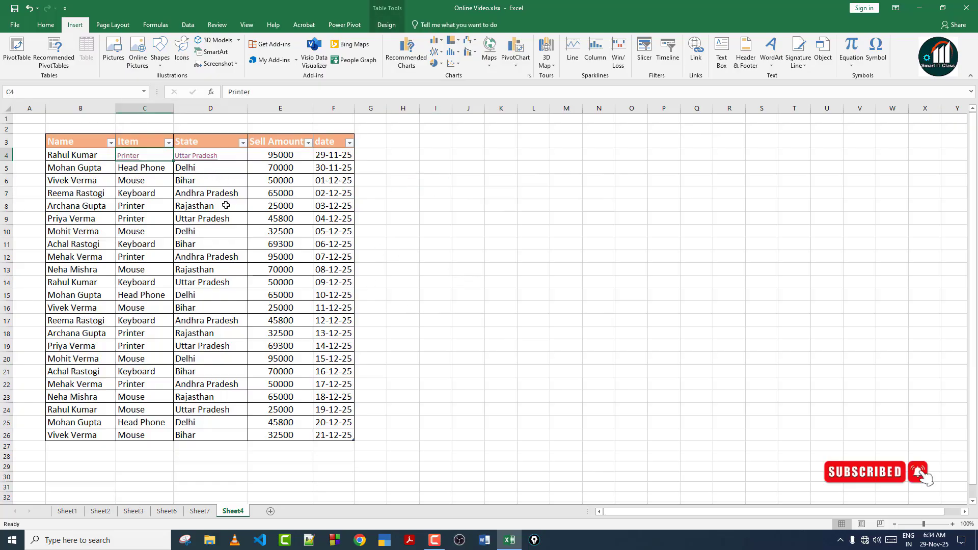
right_click(149, 153)
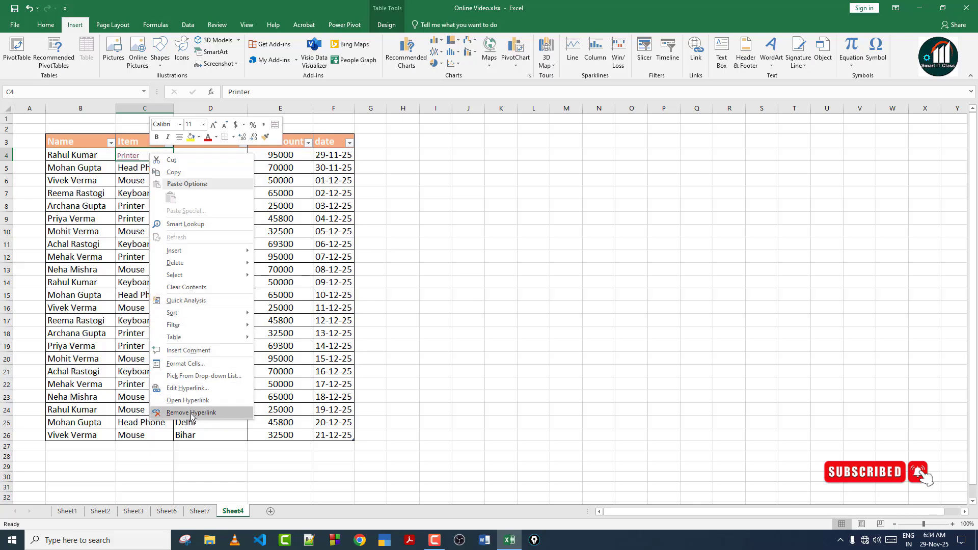
click(191, 412)
click(149, 170)
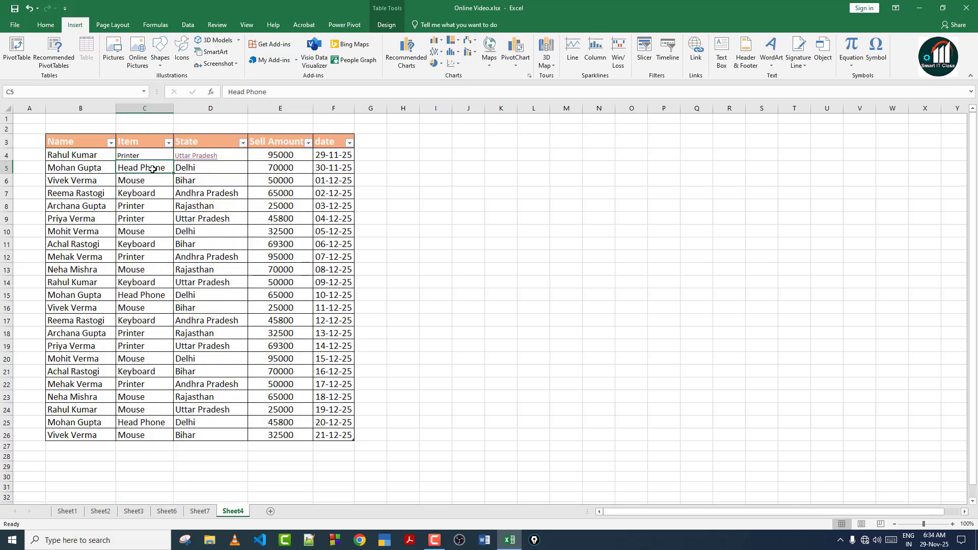
Remove the hyperlink from the Uttar Pradesh cell D4.
click(238, 156)
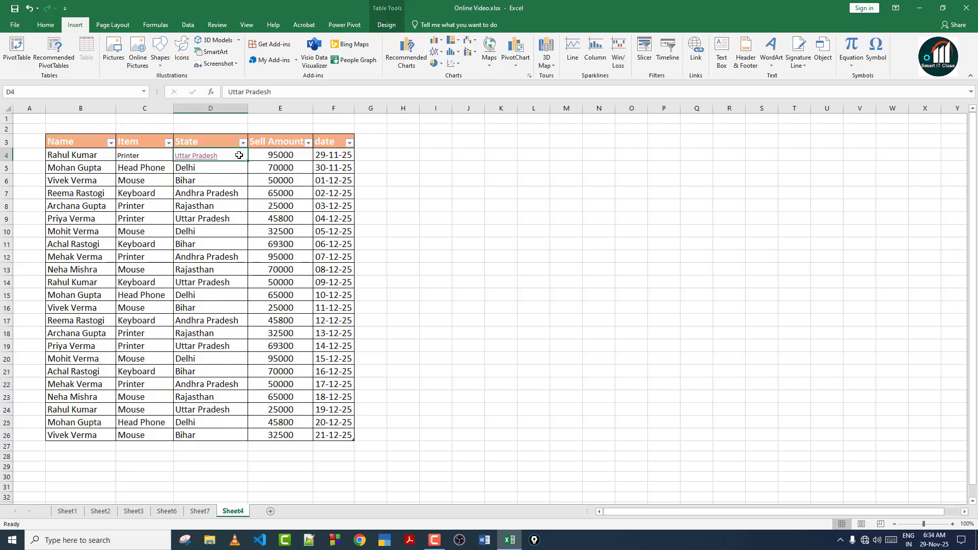
right_click(241, 159)
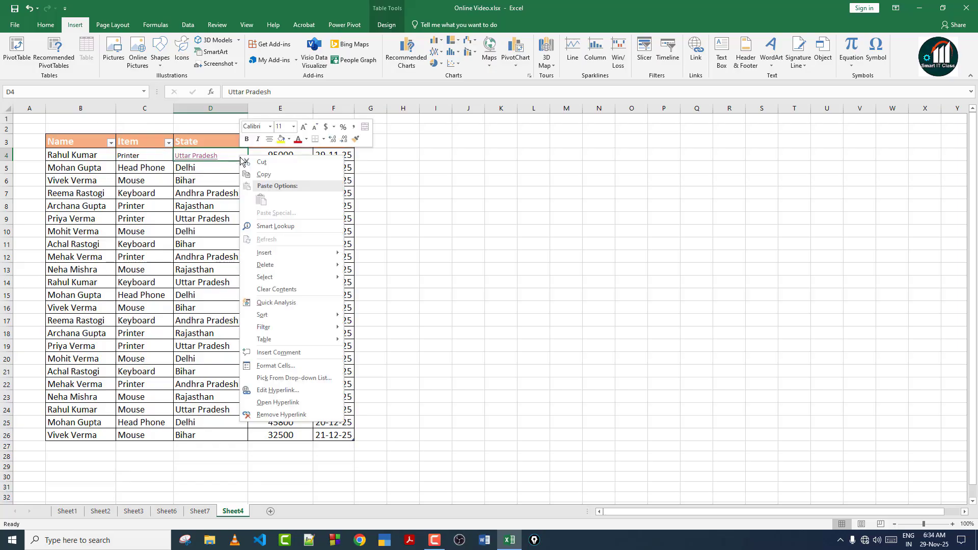
click(276, 416)
click(191, 246)
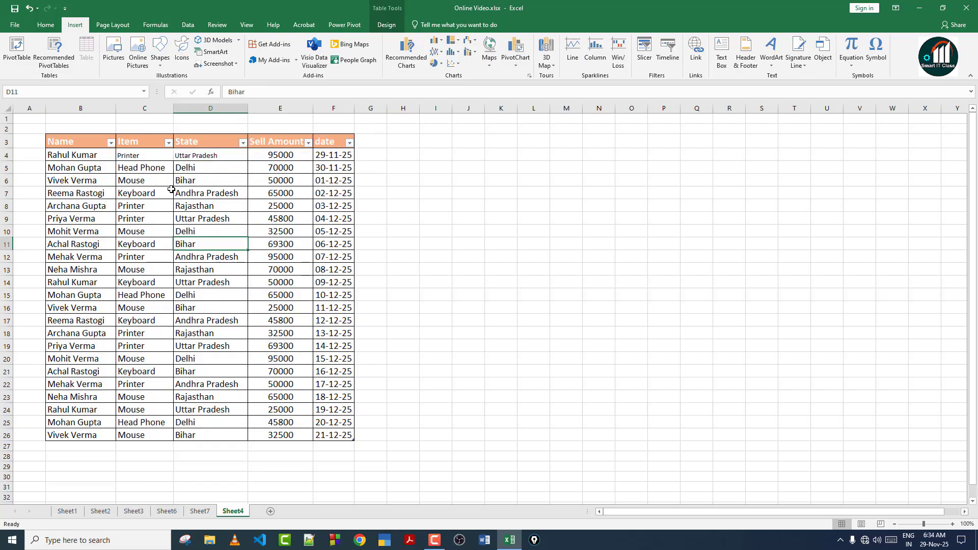